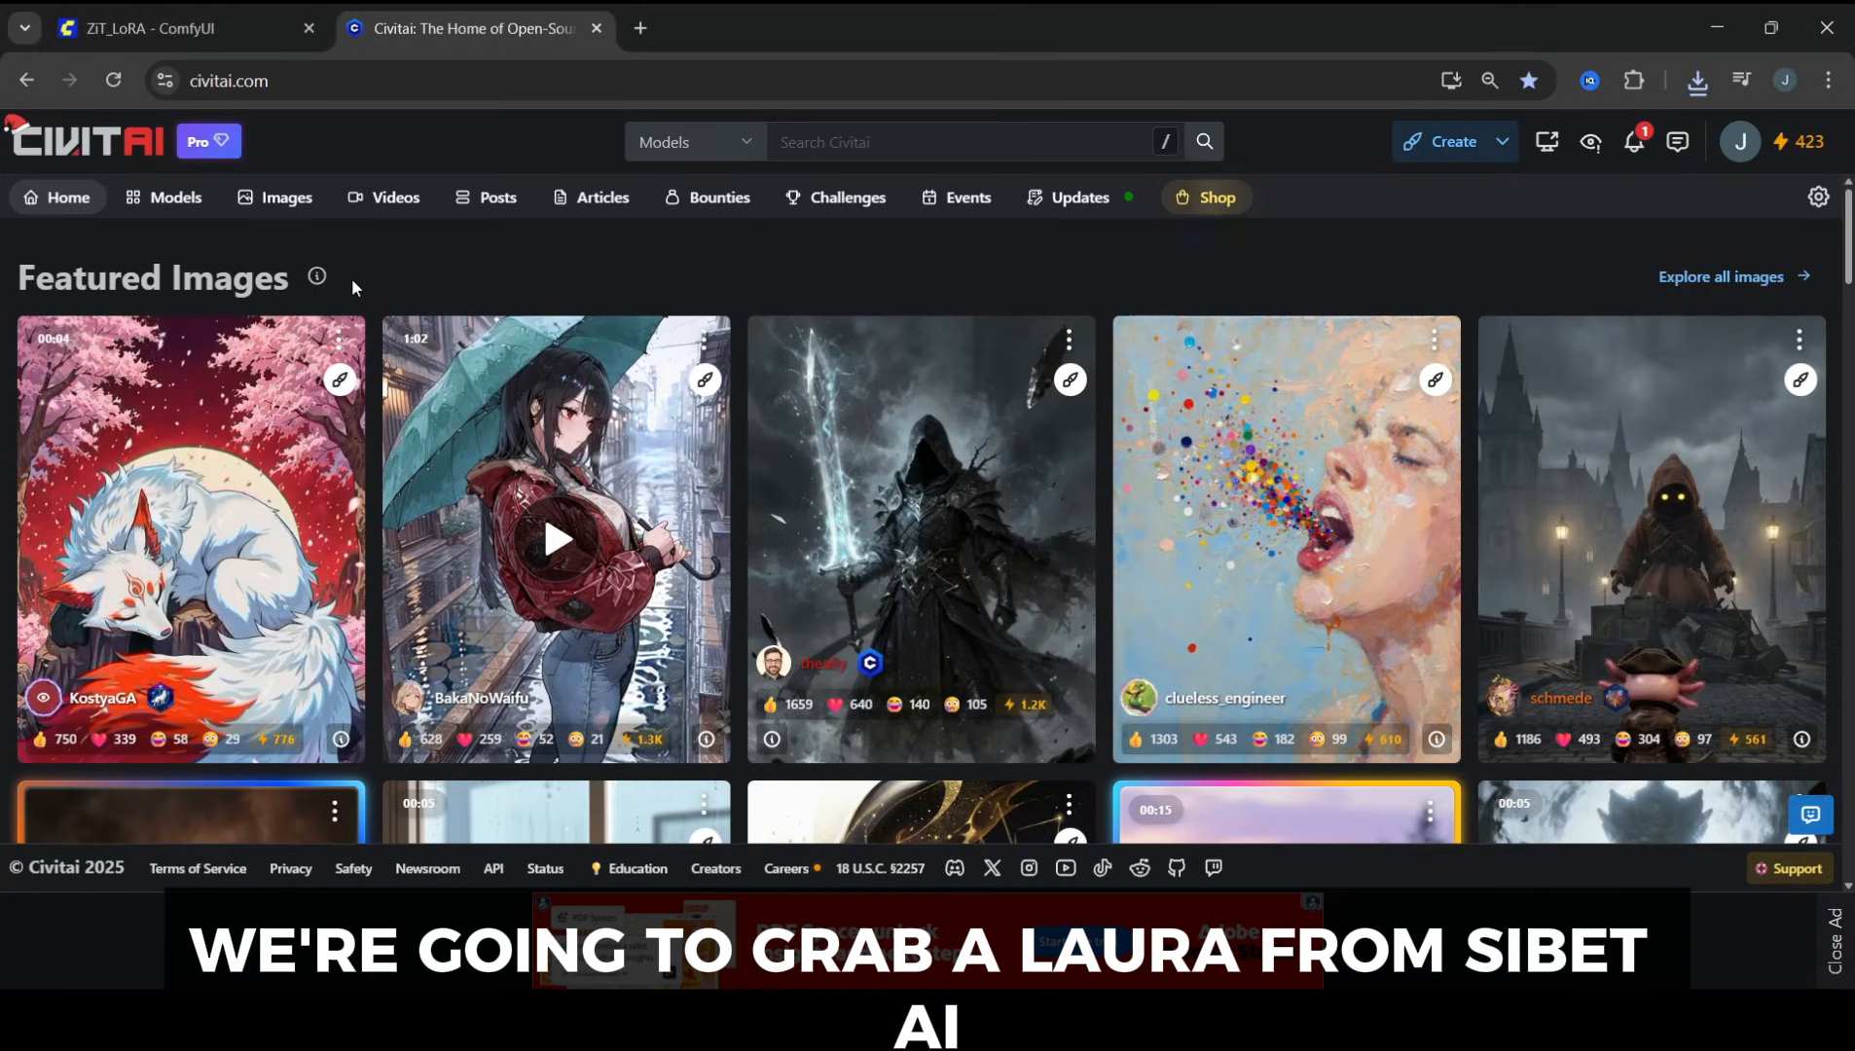
Step: Filter the Civitai Models catalogue to LoRA type on the Z Image Turbo base model
{"action": "left_click", "coordinate": [169, 202]}
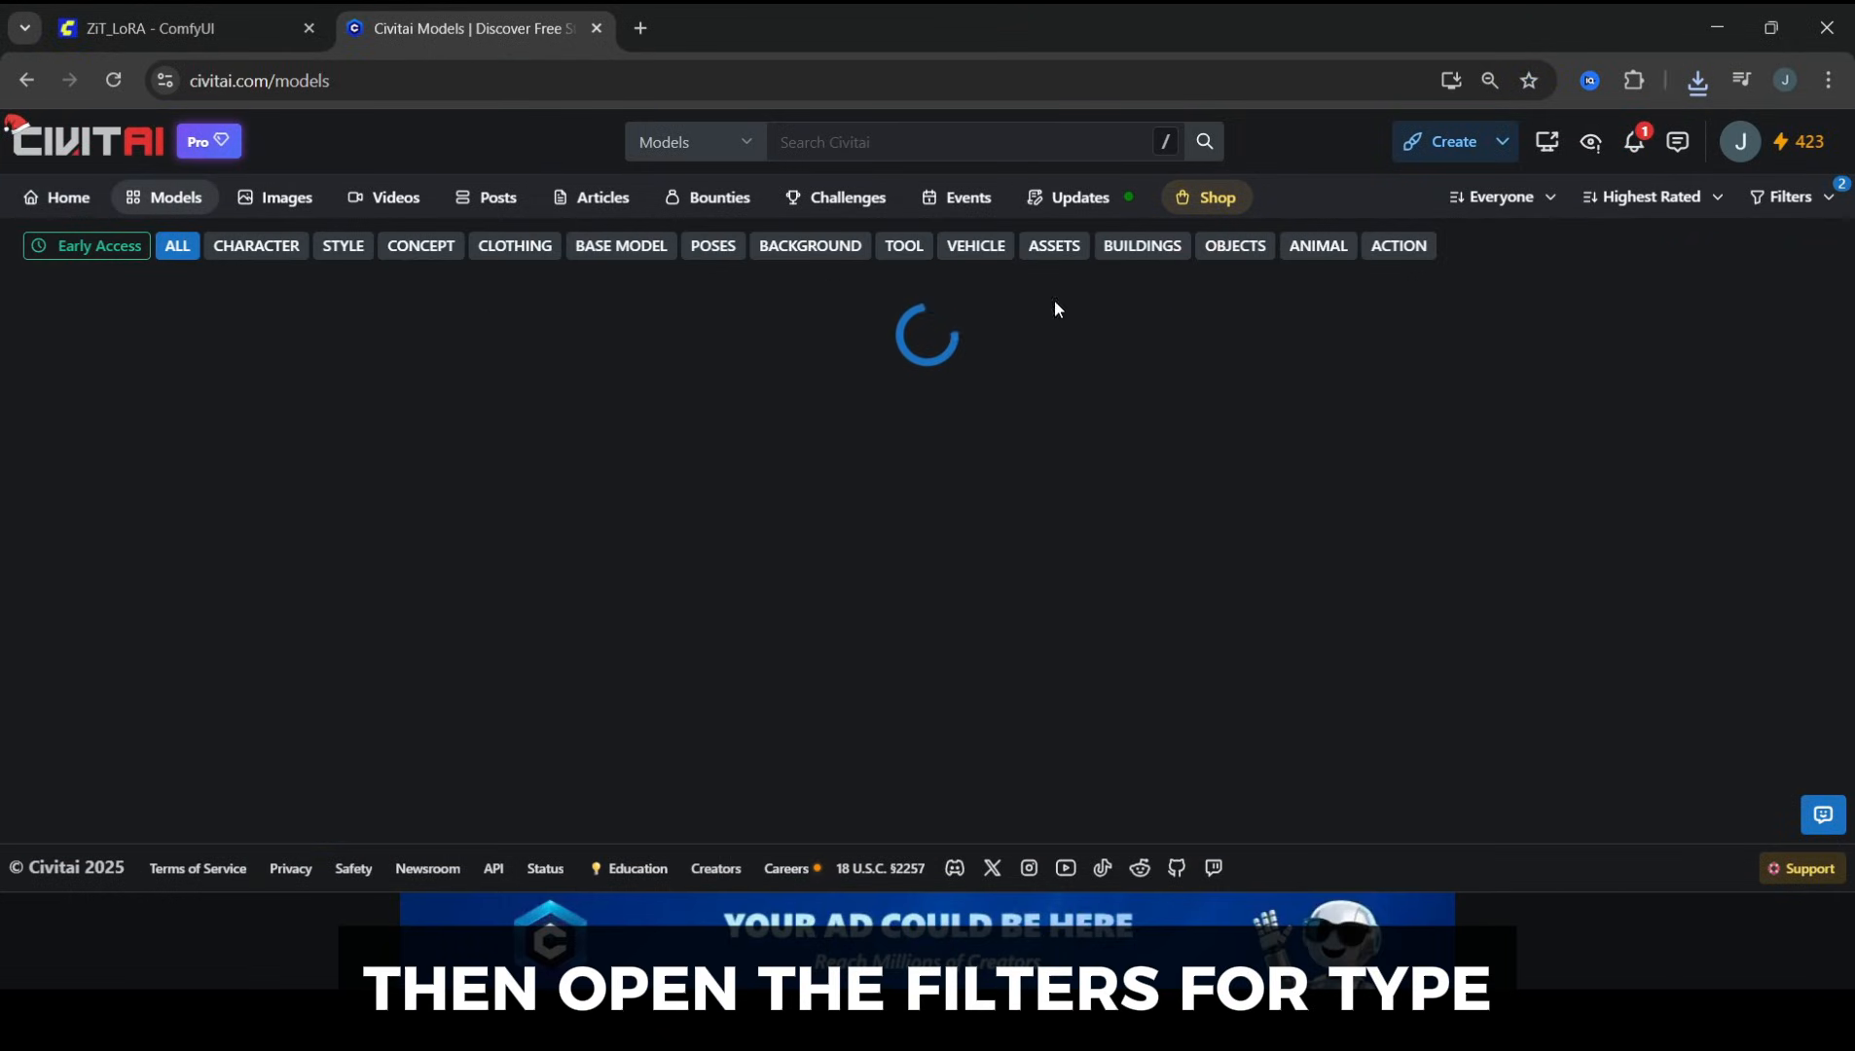
{"action": "left_click", "coordinate": [1810, 199]}
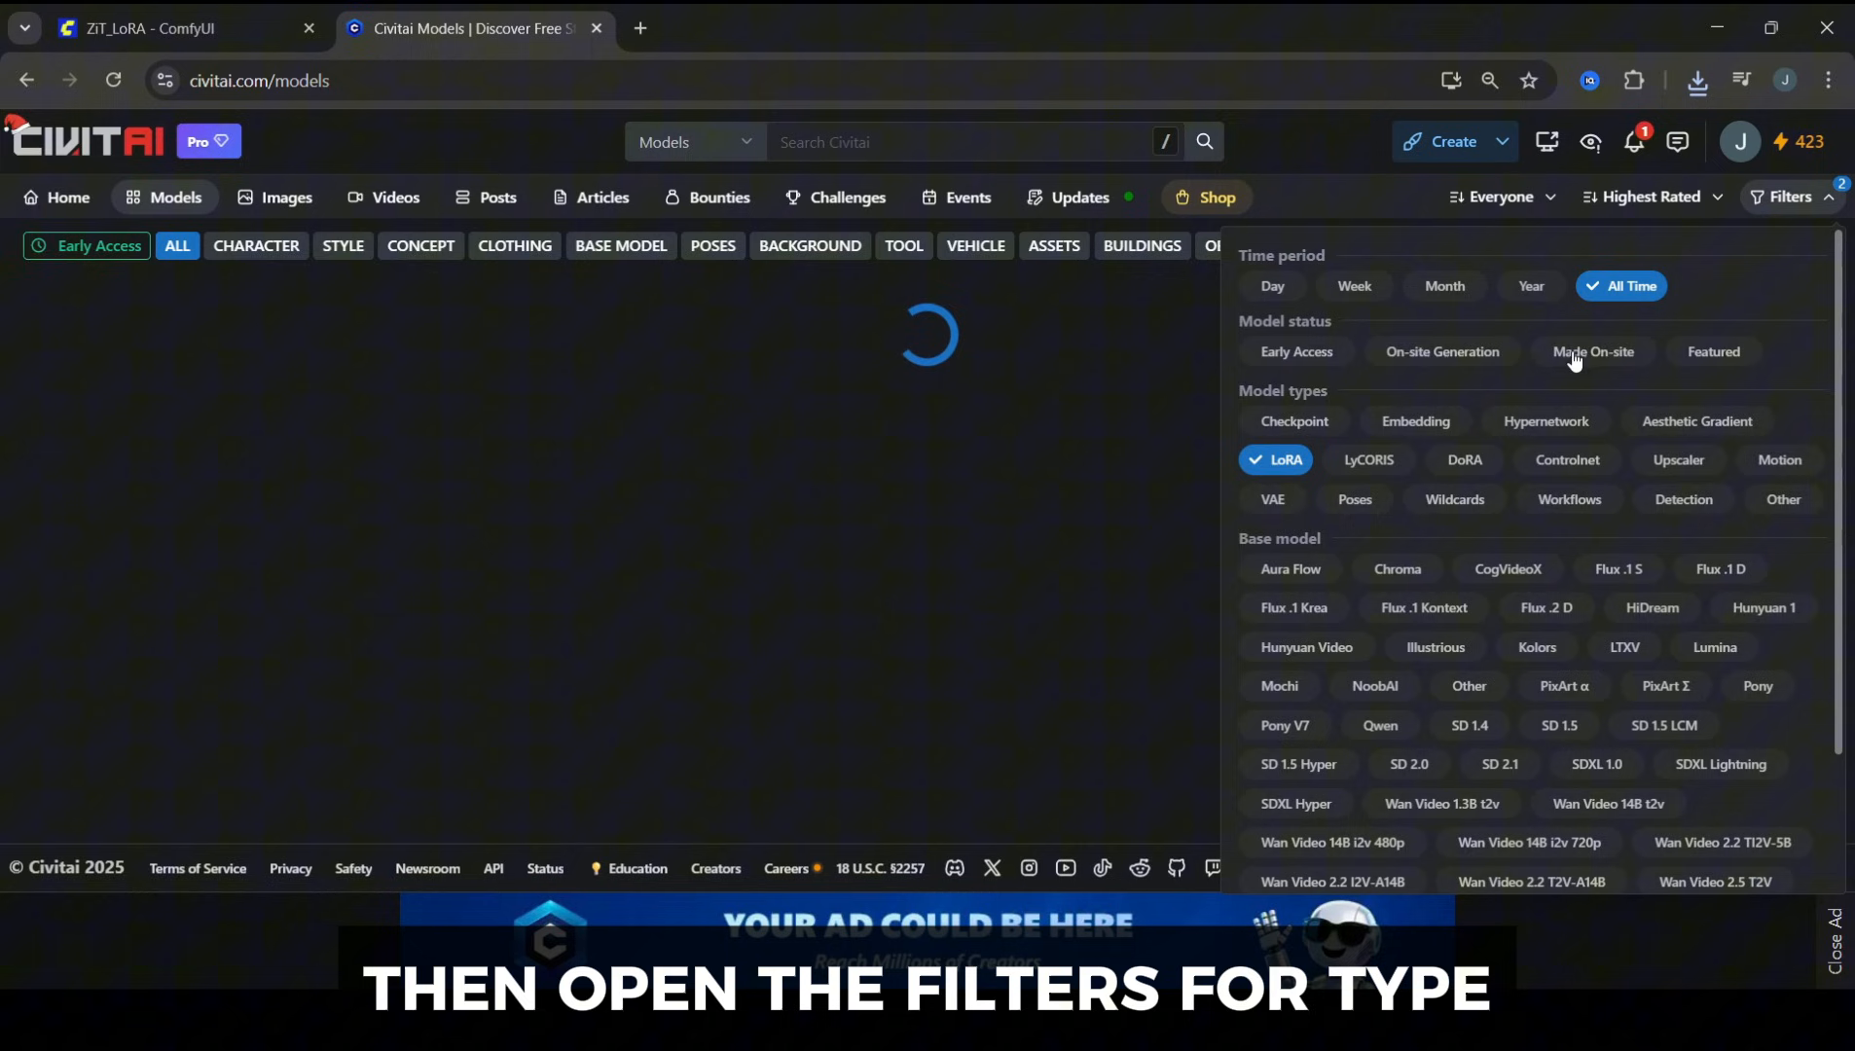
{"action": "left_click", "coordinate": [1285, 460]}
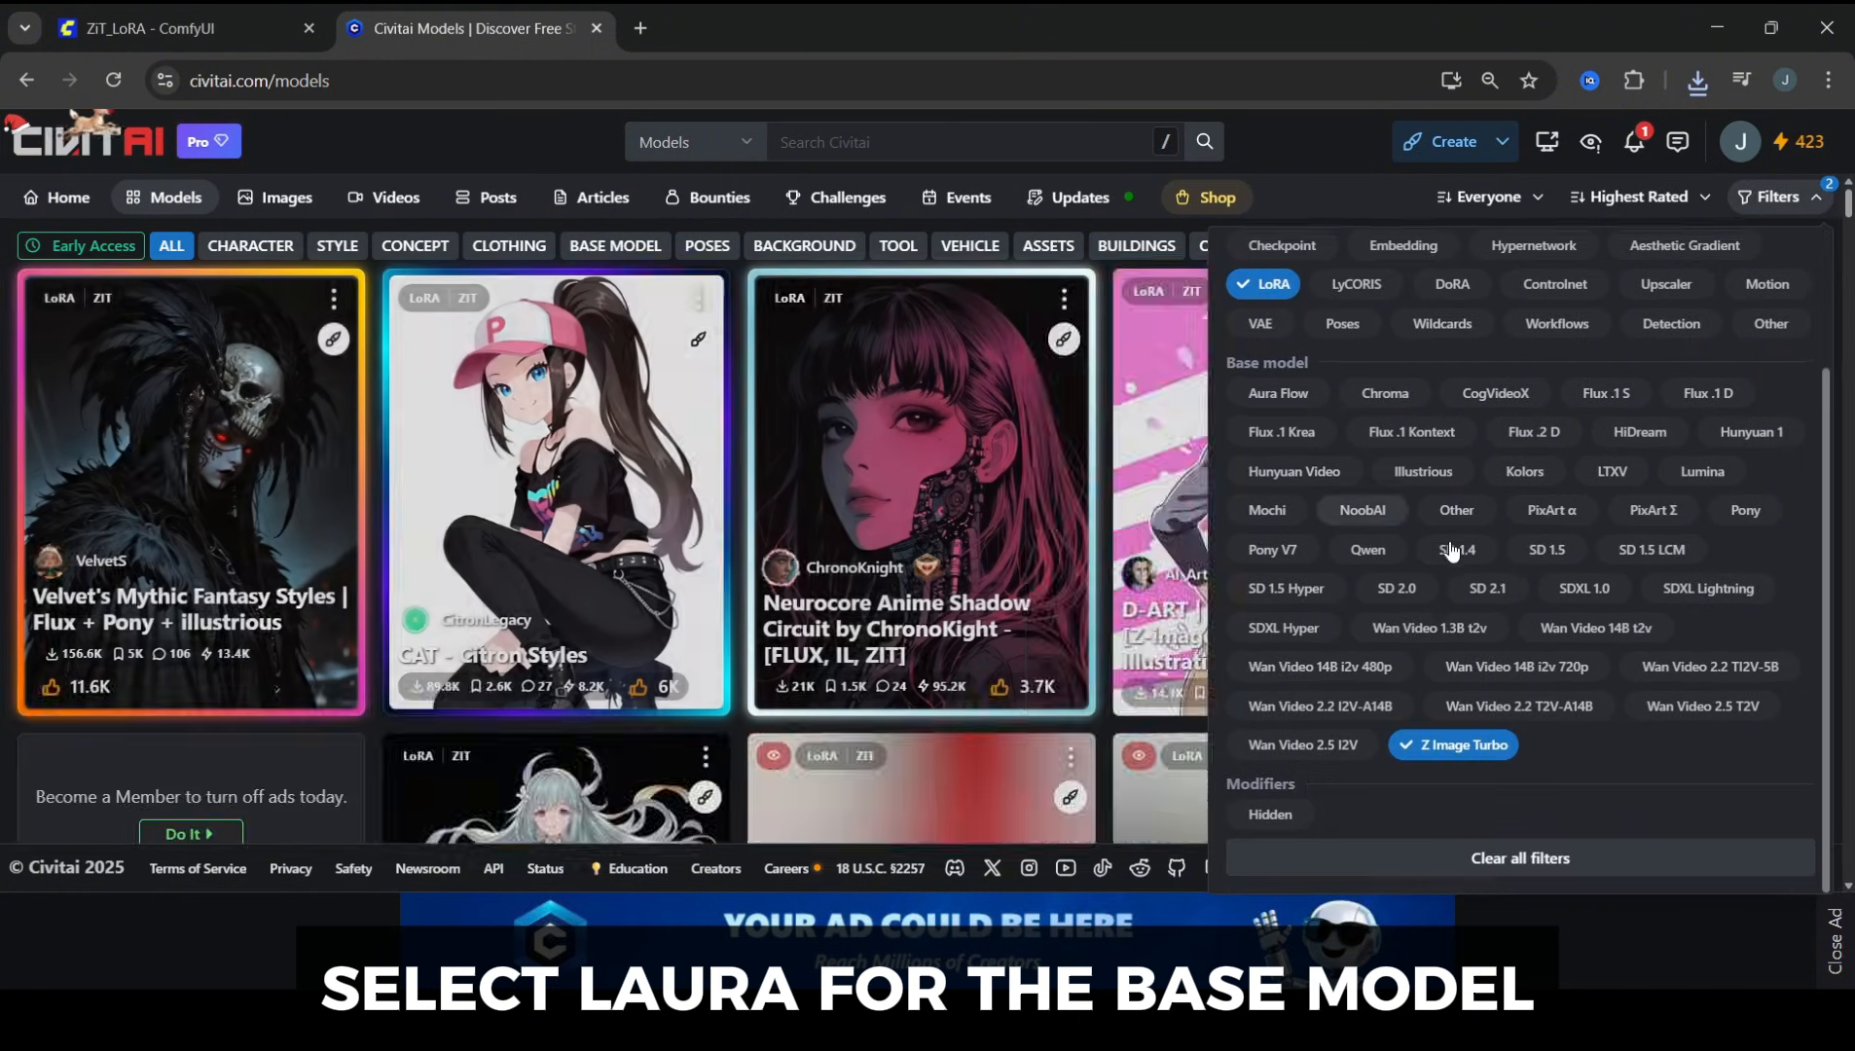
{"action": "scroll", "coordinate": [1464, 651], "scroll_direction": "down", "scroll_amount": 2}
{"action": "left_click", "coordinate": [1464, 749]}
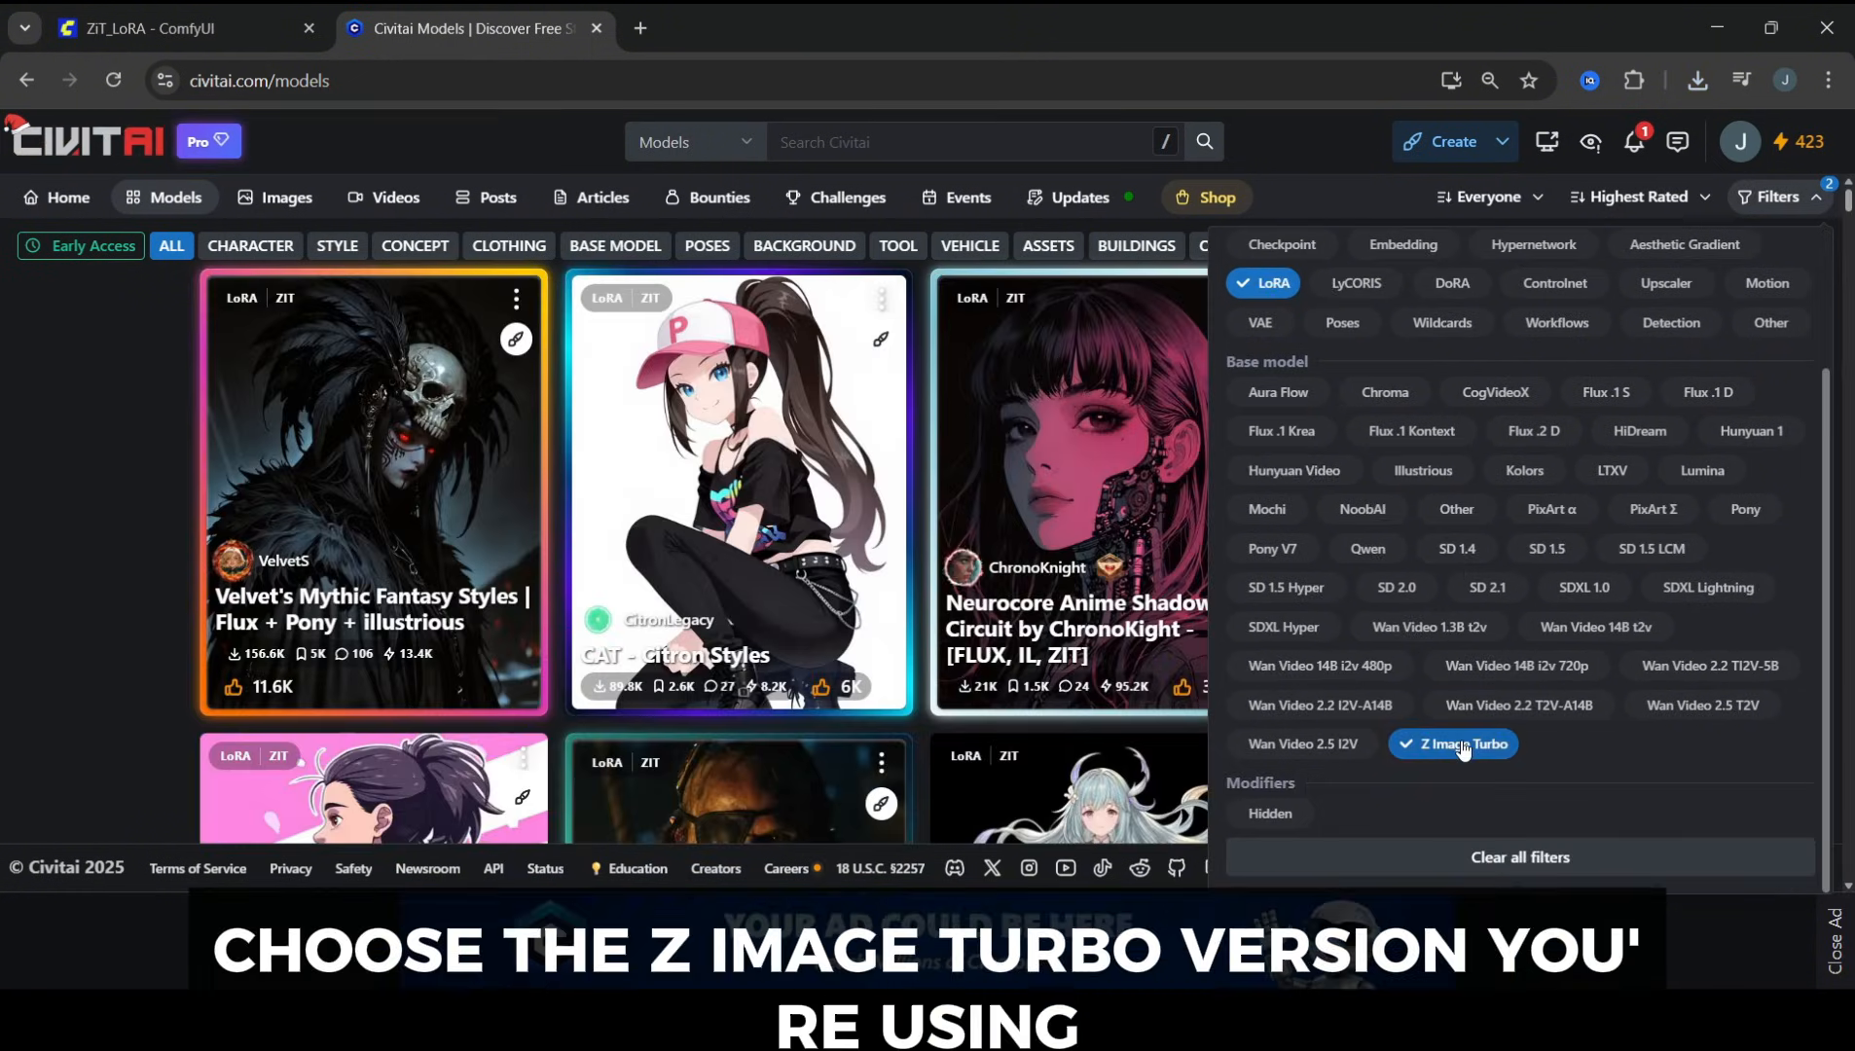
{"action": "left_click", "coordinate": [109, 292]}
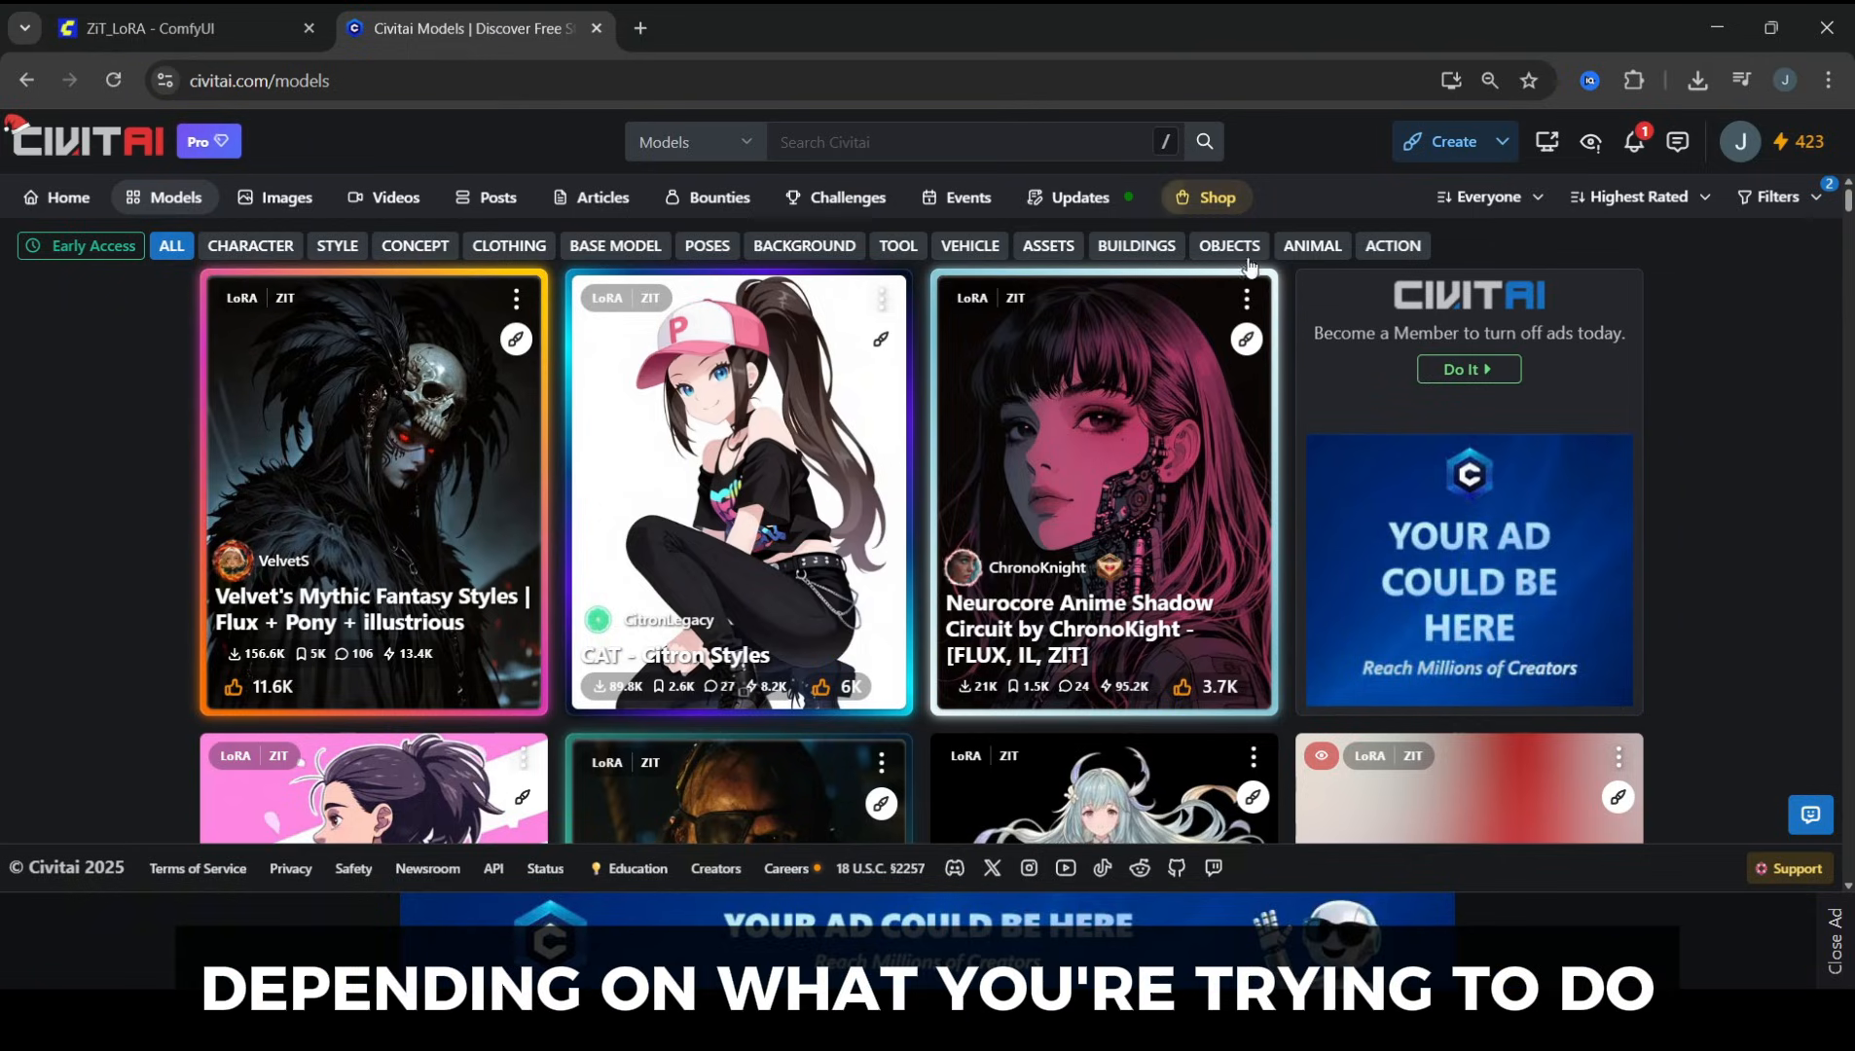
Step: Open Velvet's Mythic Fantasy Styles and copy its AN1MEL1NES trigger word, reviewing the How to use notes
{"action": "left_click", "coordinate": [367, 452]}
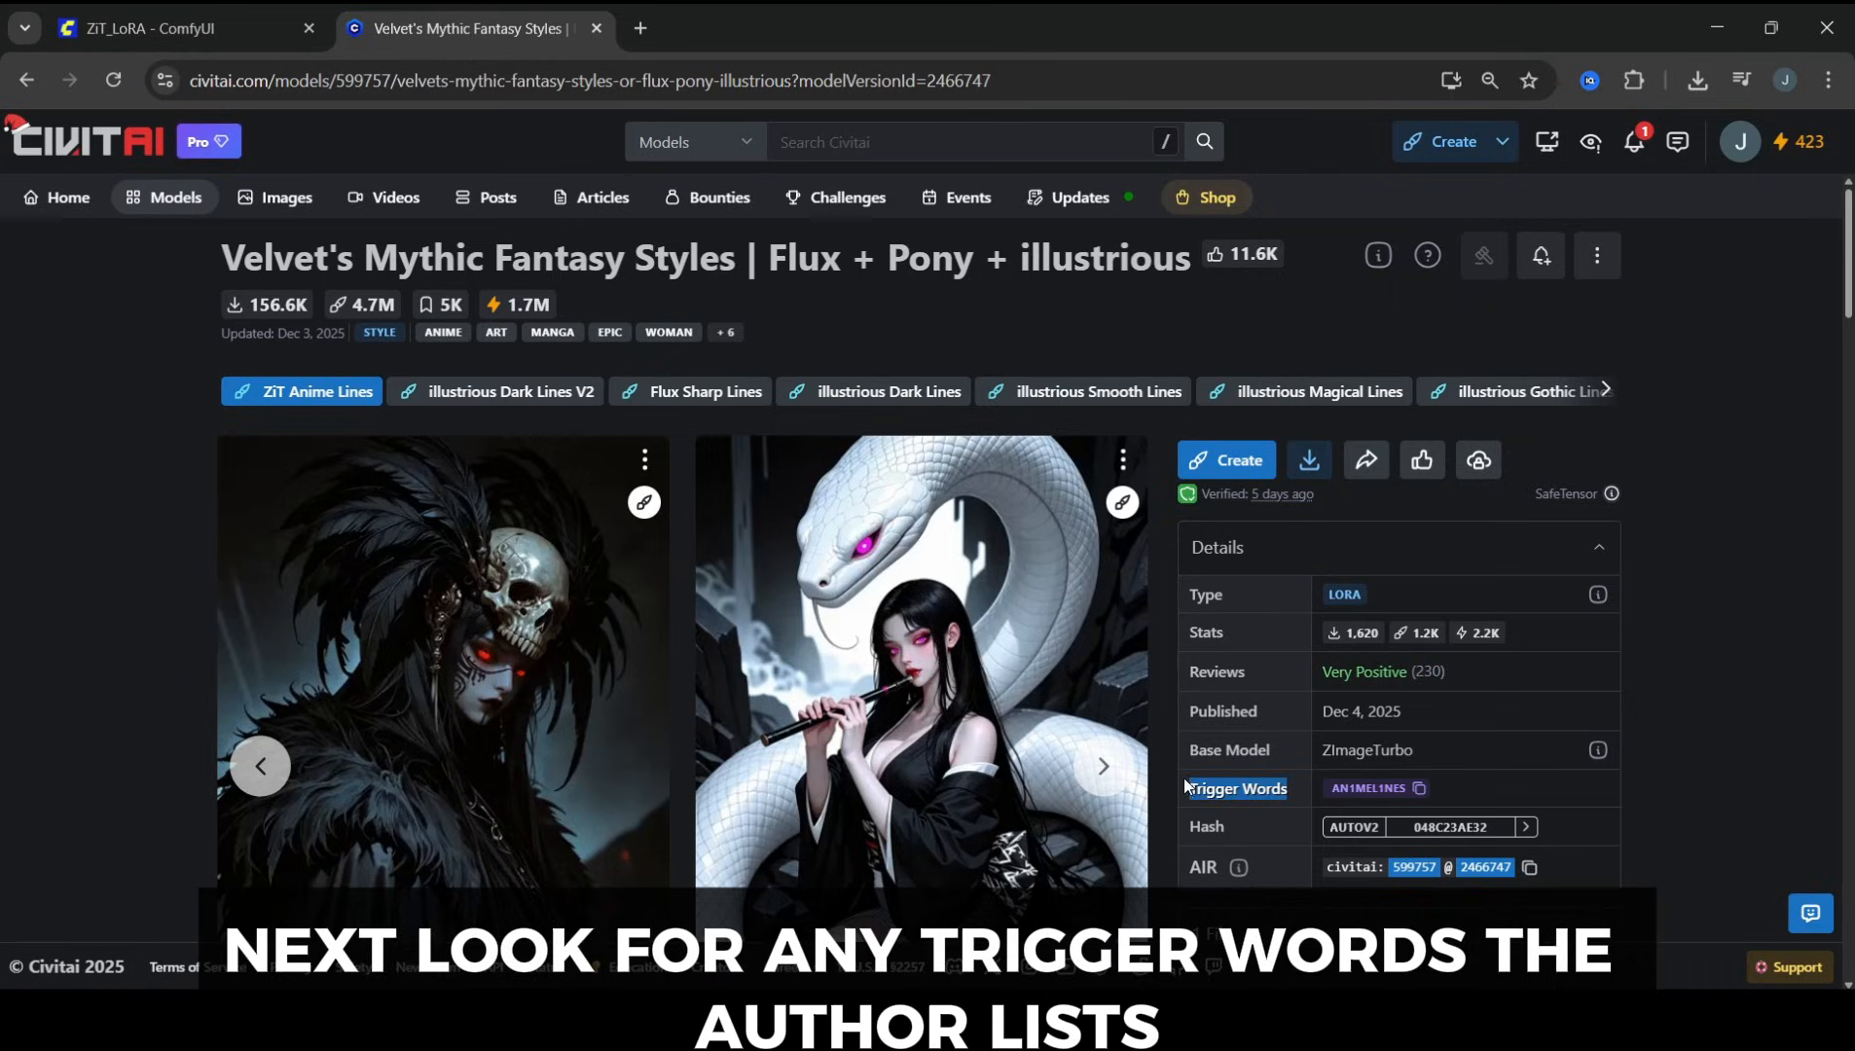
{"action": "left_click", "coordinate": [1419, 790]}
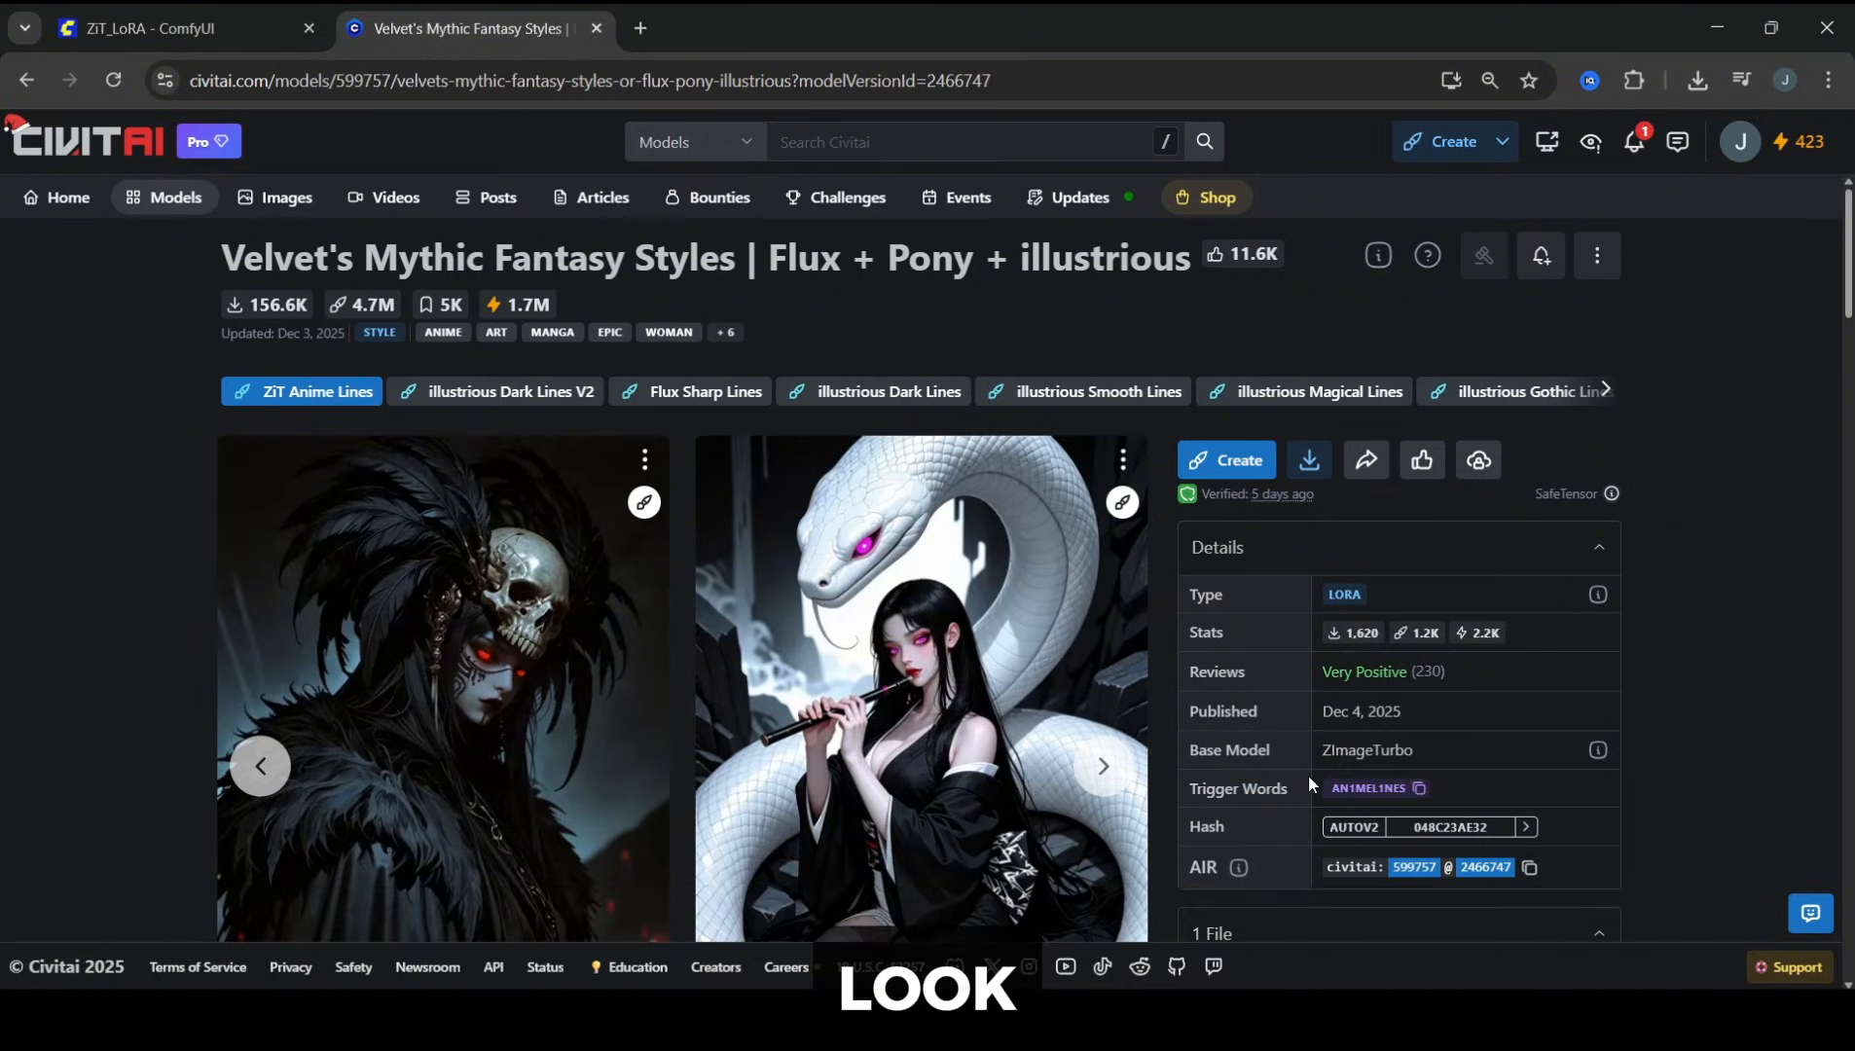
{"action": "scroll", "coordinate": [1187, 618], "scroll_direction": "down", "scroll_amount": 4}
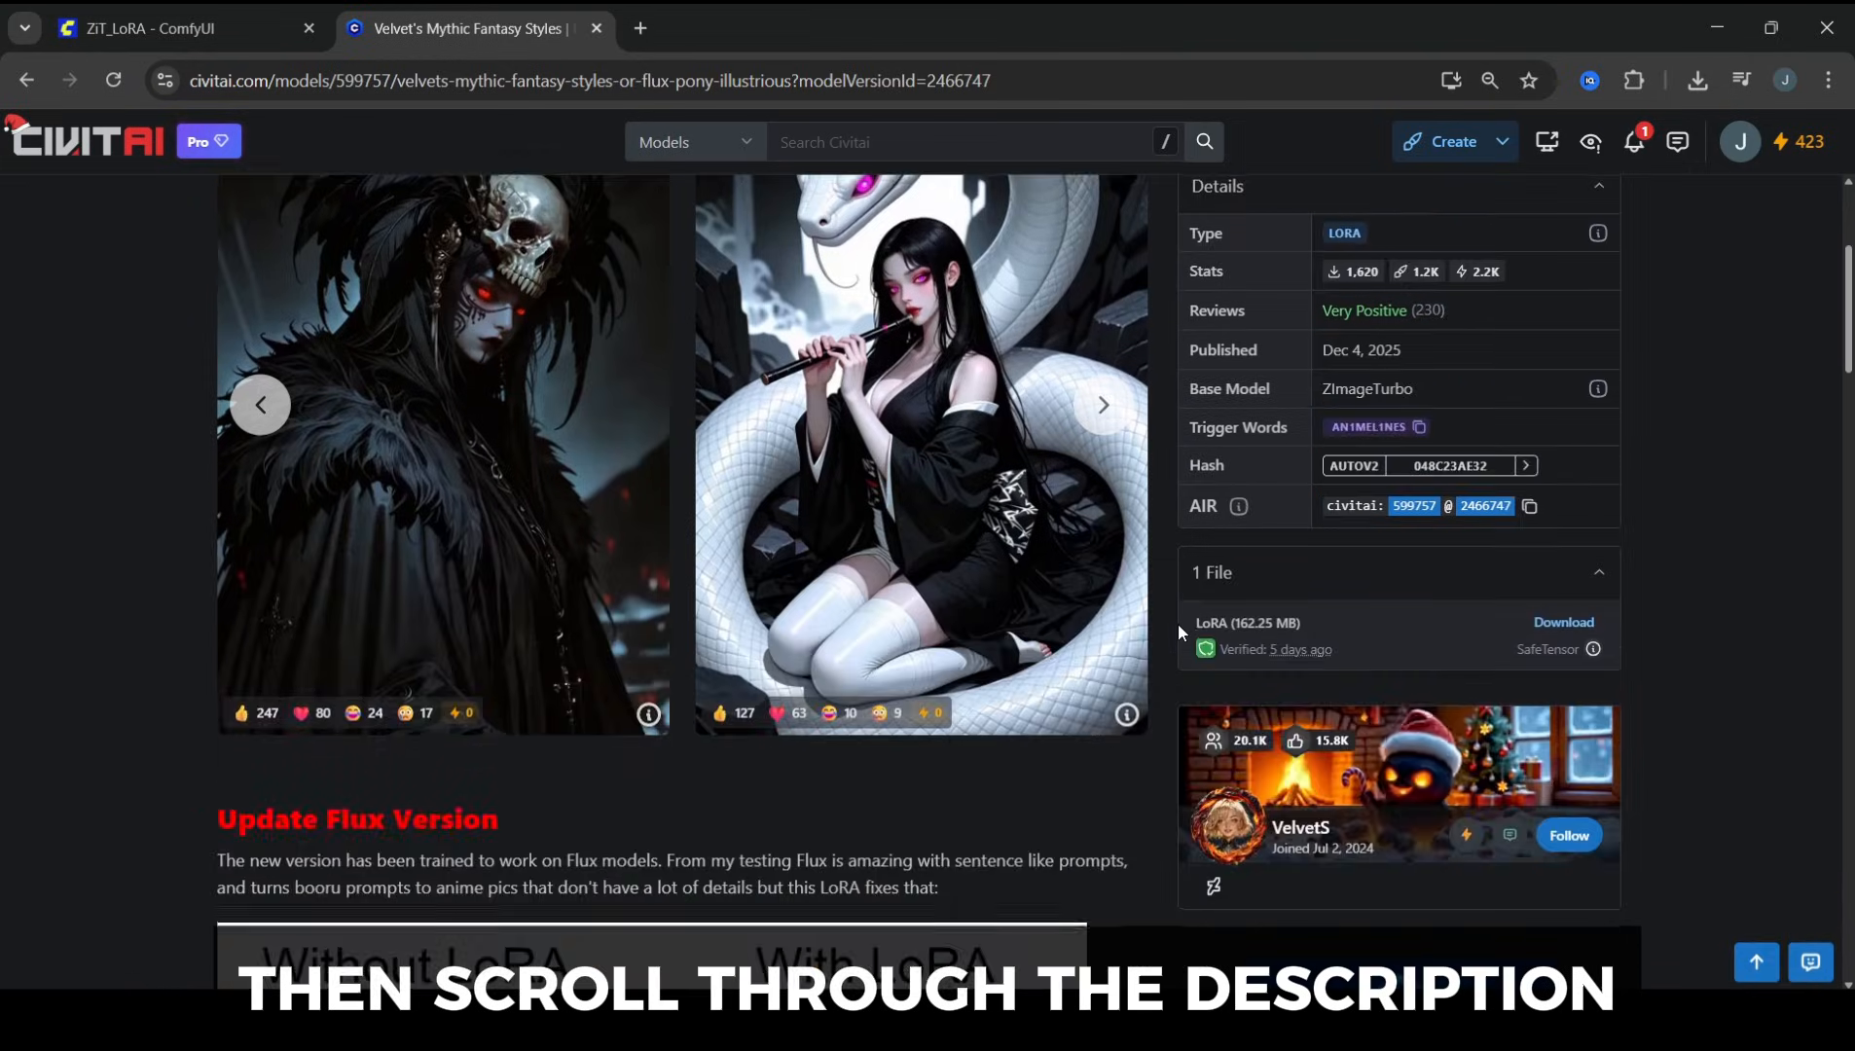
{"action": "scroll", "coordinate": [1178, 623], "scroll_direction": "down", "scroll_amount": 4}
{"action": "scroll", "coordinate": [1179, 623], "scroll_direction": "down", "scroll_amount": 3}
{"action": "scroll", "coordinate": [1176, 623], "scroll_direction": "down", "scroll_amount": 2}
{"action": "scroll", "coordinate": [693, 864], "scroll_direction": "down", "scroll_amount": 3}
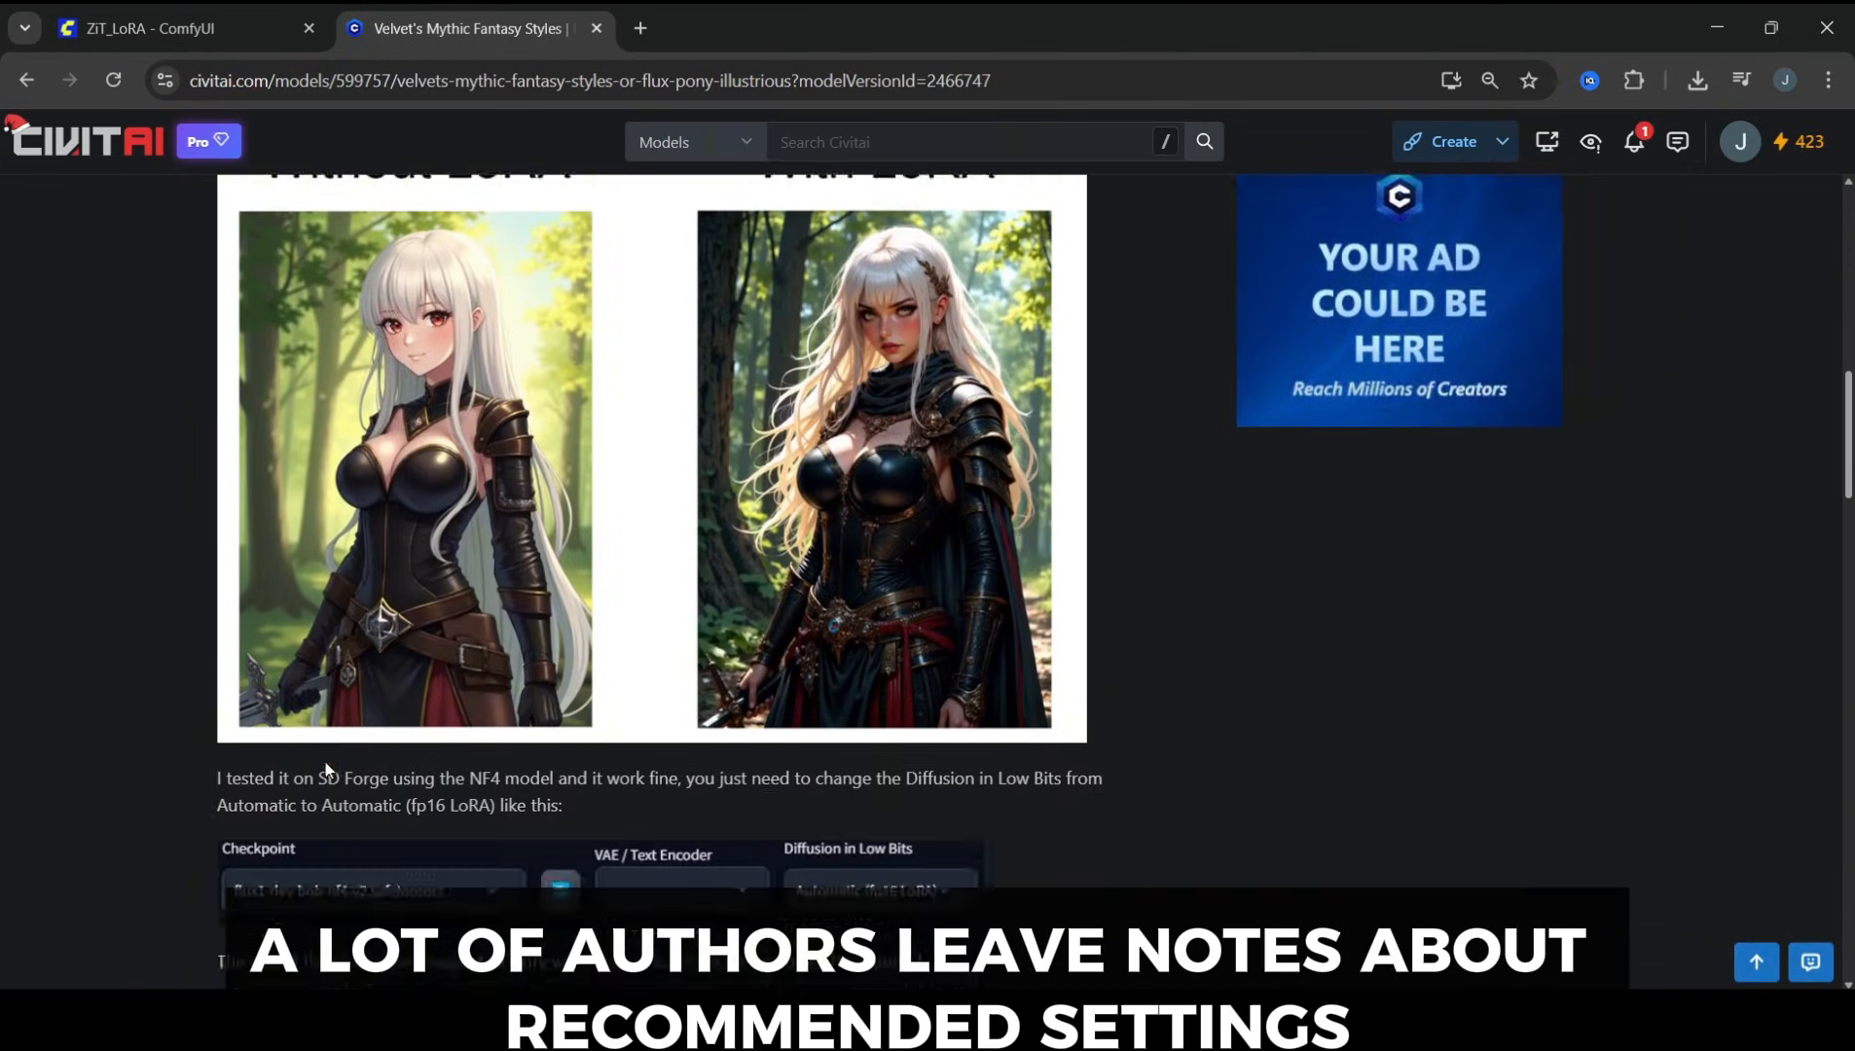
{"action": "scroll", "coordinate": [693, 863], "scroll_direction": "down", "scroll_amount": 3}
{"action": "scroll", "coordinate": [435, 724], "scroll_direction": "down", "scroll_amount": 3}
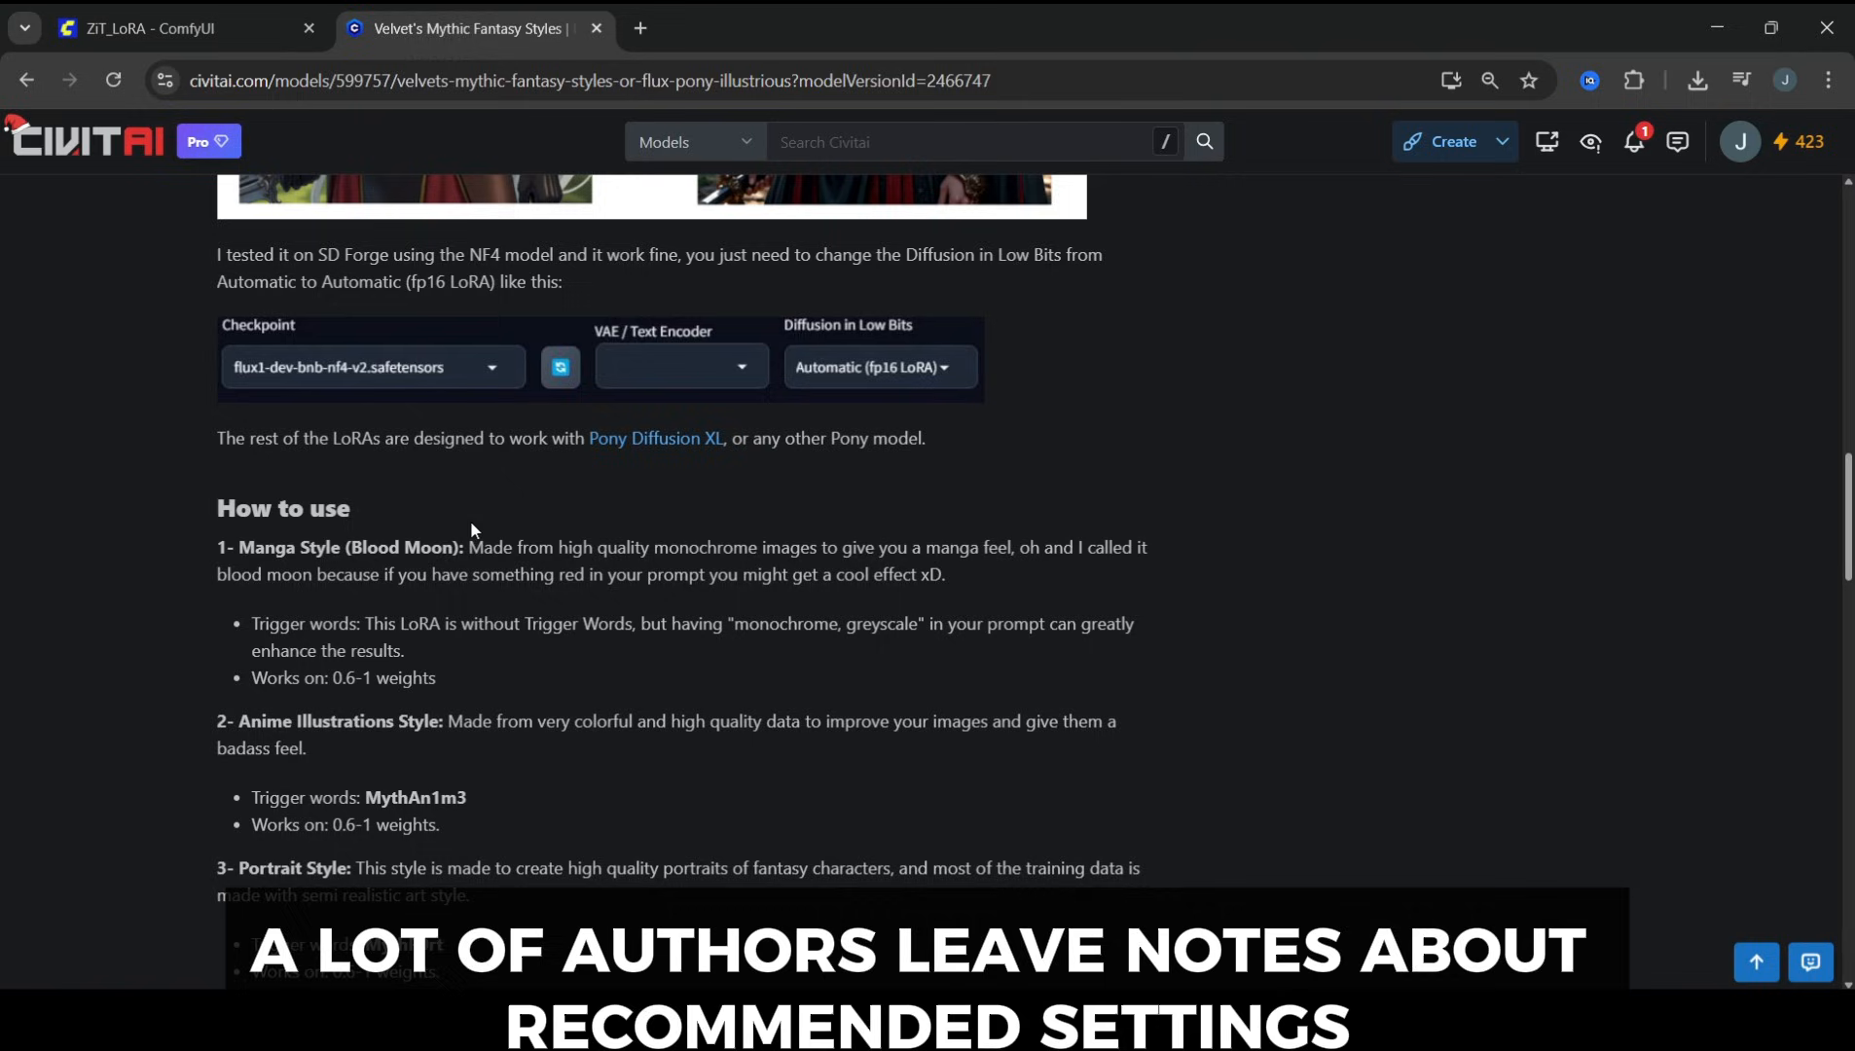
{"action": "scroll", "coordinate": [478, 532], "scroll_direction": "down", "scroll_amount": 2}
{"action": "scroll", "coordinate": [421, 536], "scroll_direction": "down", "scroll_amount": 2}
{"action": "left_click_drag", "start_coordinate": [217, 266], "coordinate": [361, 266]}
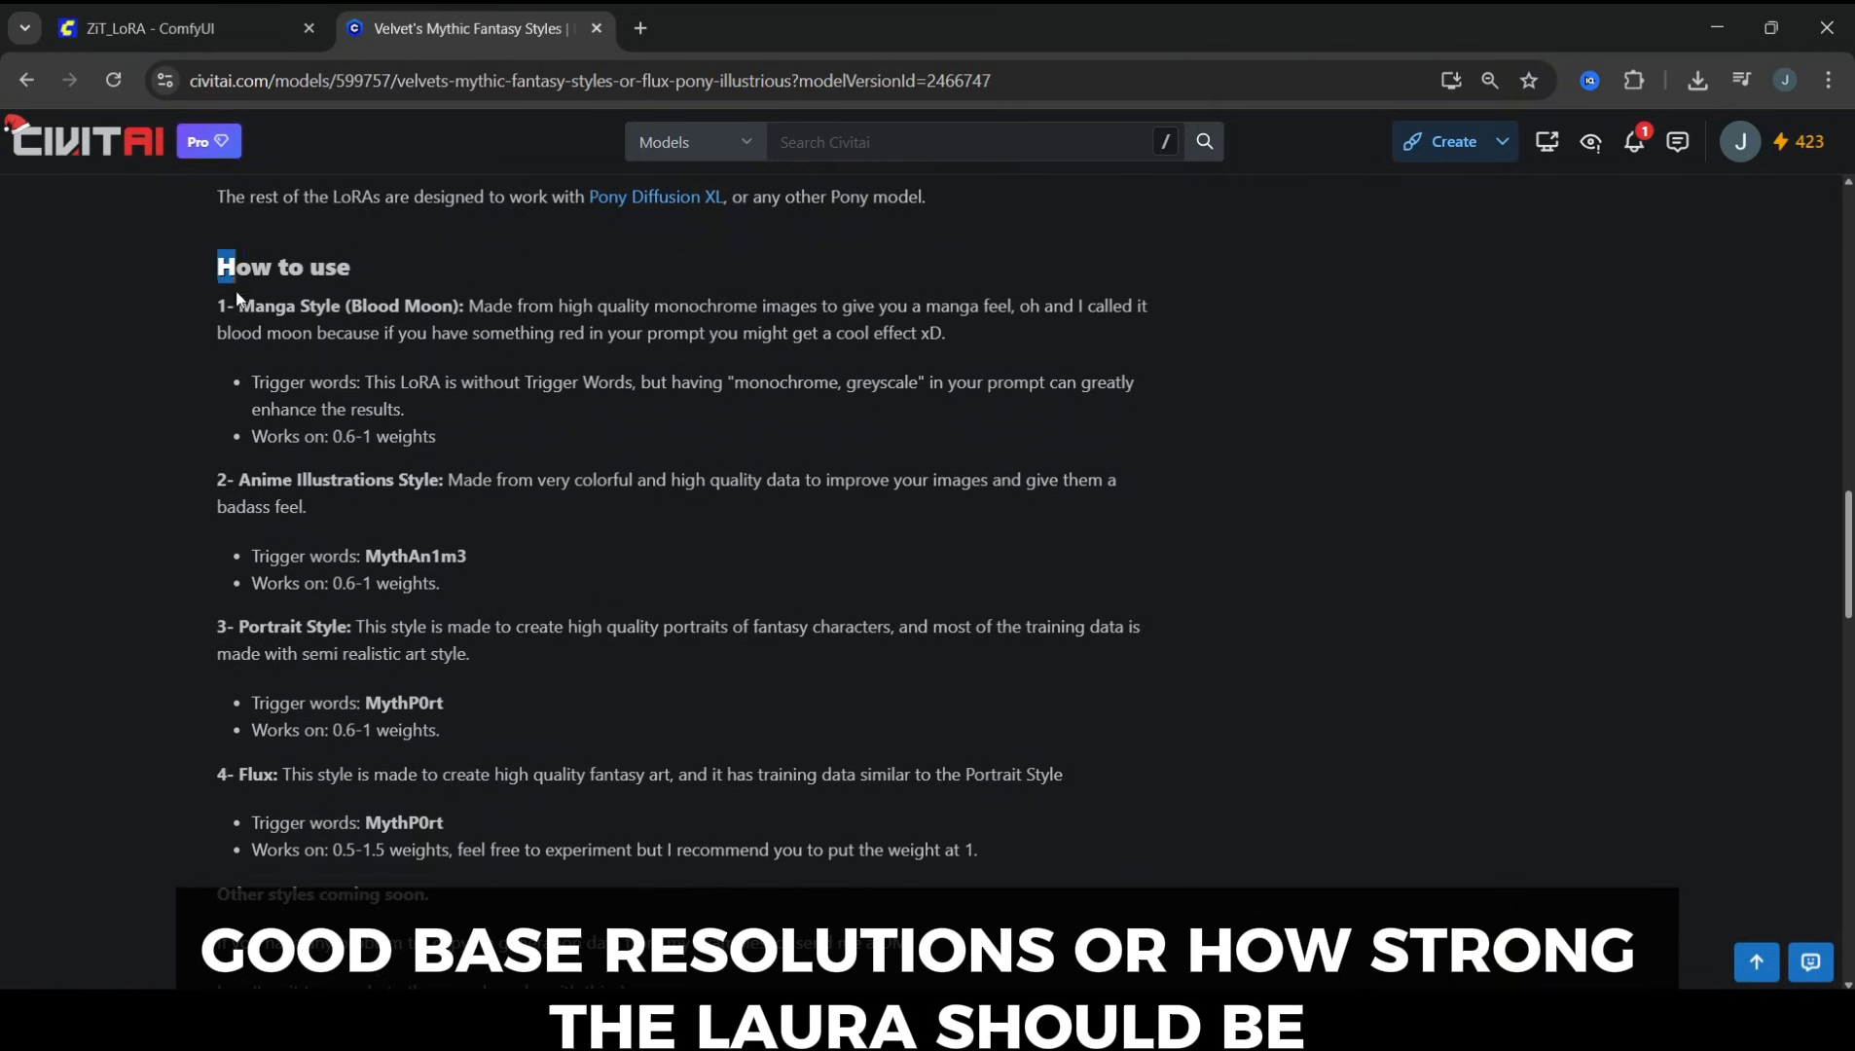
{"action": "left_click", "coordinate": [478, 307]}
{"action": "scroll", "coordinate": [1037, 495], "scroll_direction": "up", "scroll_amount": 4}
{"action": "scroll", "coordinate": [1036, 495], "scroll_direction": "up", "scroll_amount": 2}
{"action": "scroll", "coordinate": [1038, 497], "scroll_direction": "up", "scroll_amount": 2}
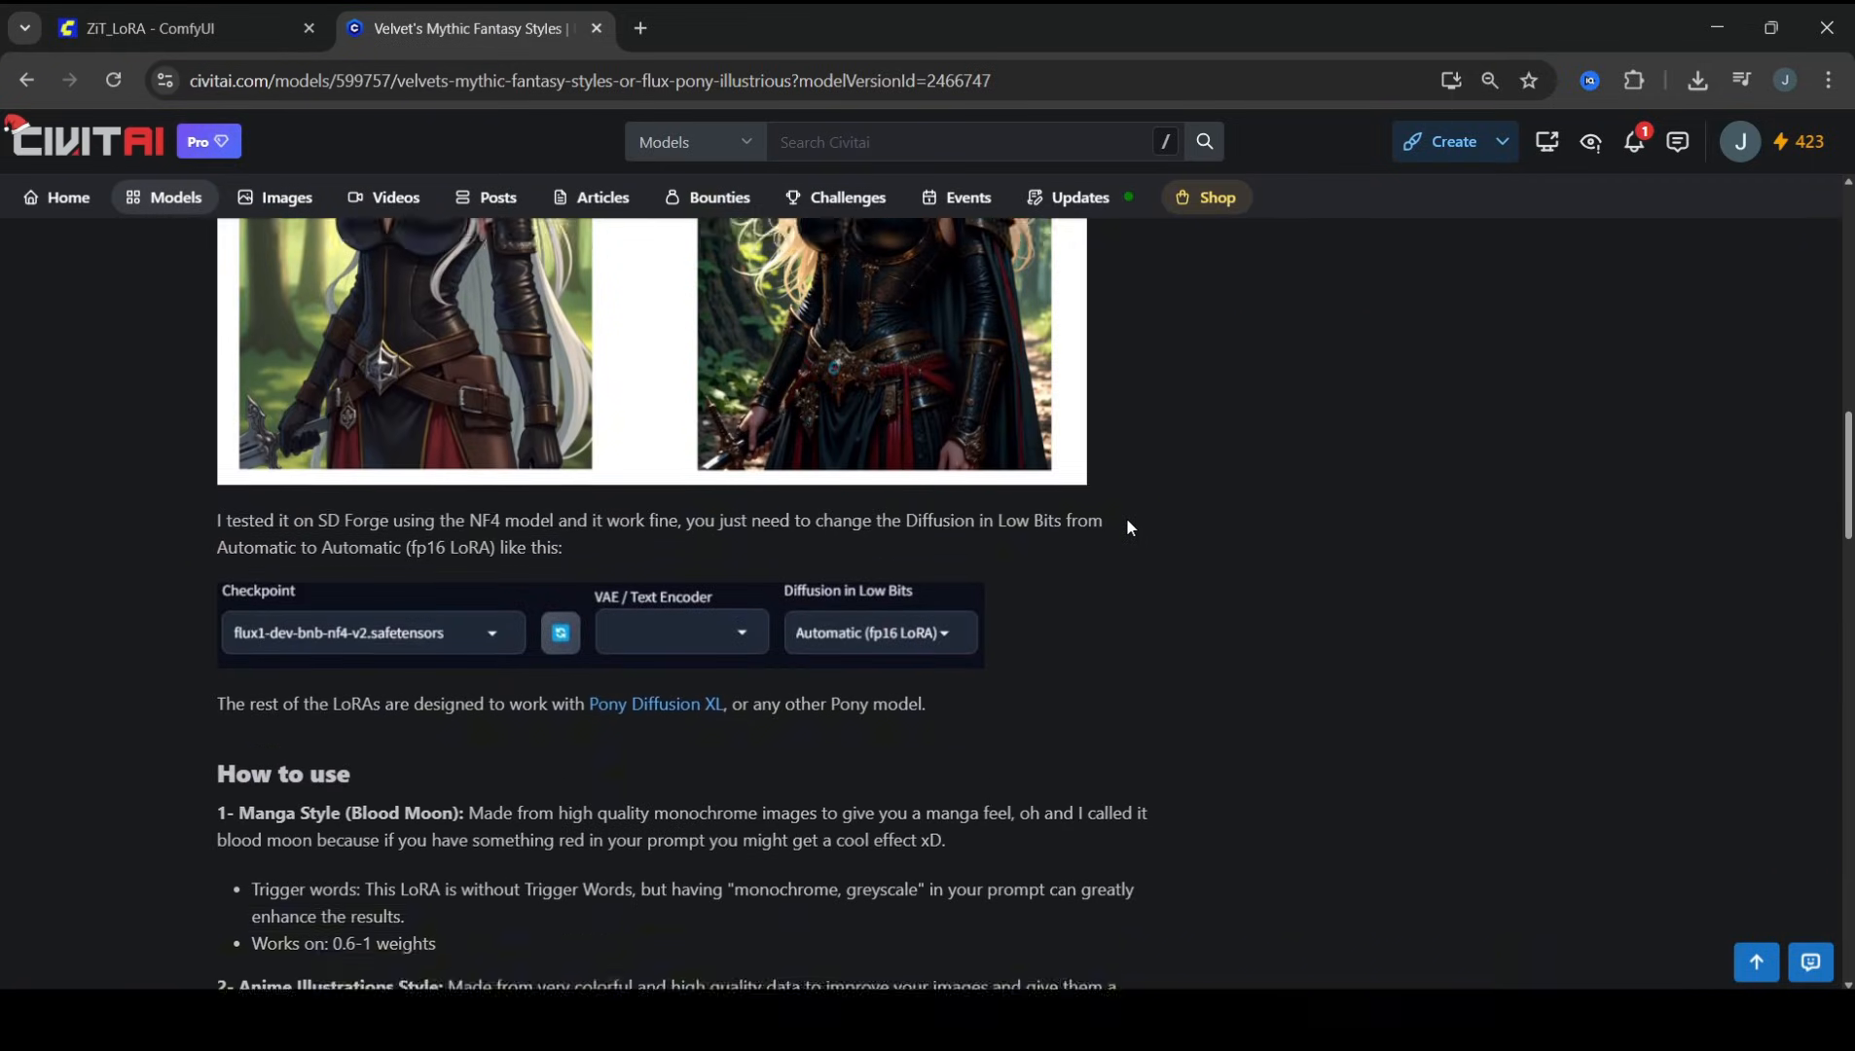
{"action": "scroll", "coordinate": [1126, 517], "scroll_direction": "up", "scroll_amount": 5}
{"action": "scroll", "coordinate": [1125, 517], "scroll_direction": "up", "scroll_amount": 4}
{"action": "scroll", "coordinate": [1126, 516], "scroll_direction": "up", "scroll_amount": 3}
{"action": "scroll", "coordinate": [1127, 519], "scroll_direction": "up", "scroll_amount": 4}
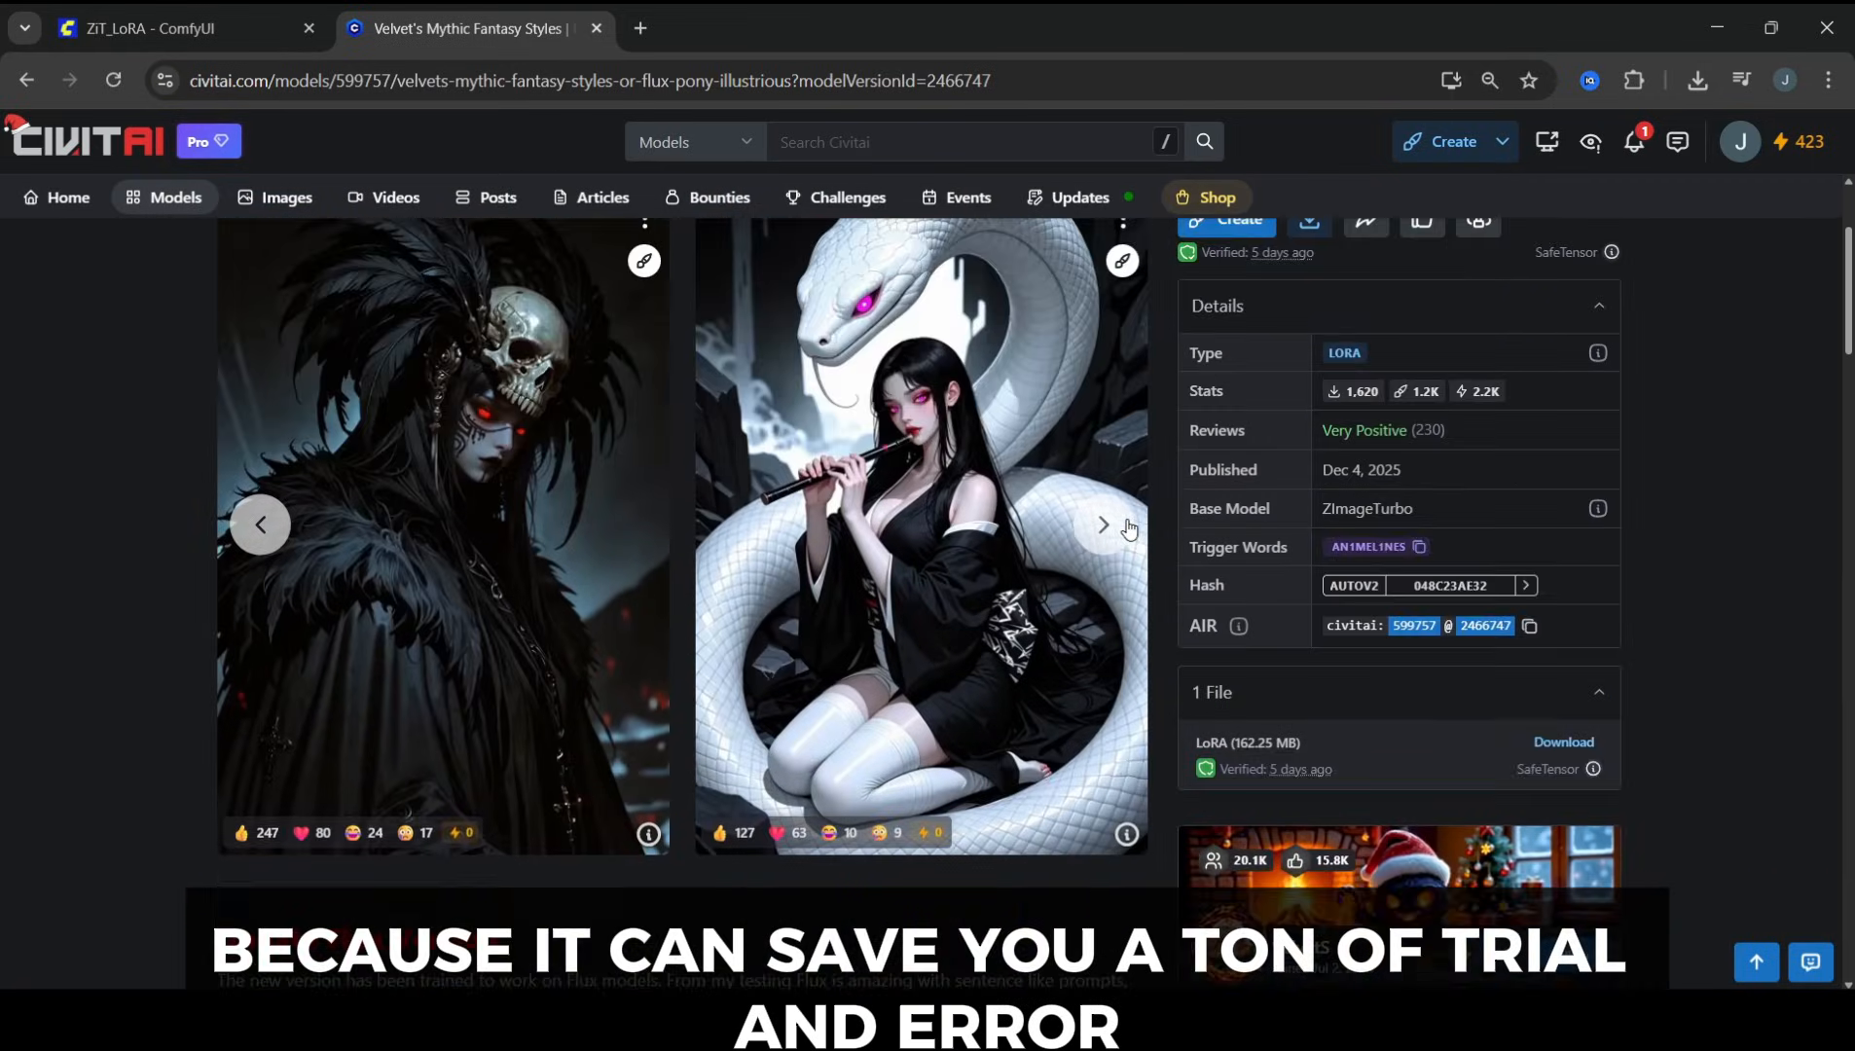
{"action": "scroll", "coordinate": [1127, 519], "scroll_direction": "up", "scroll_amount": 3}
{"action": "scroll", "coordinate": [1127, 520], "scroll_direction": "up", "scroll_amount": 2}
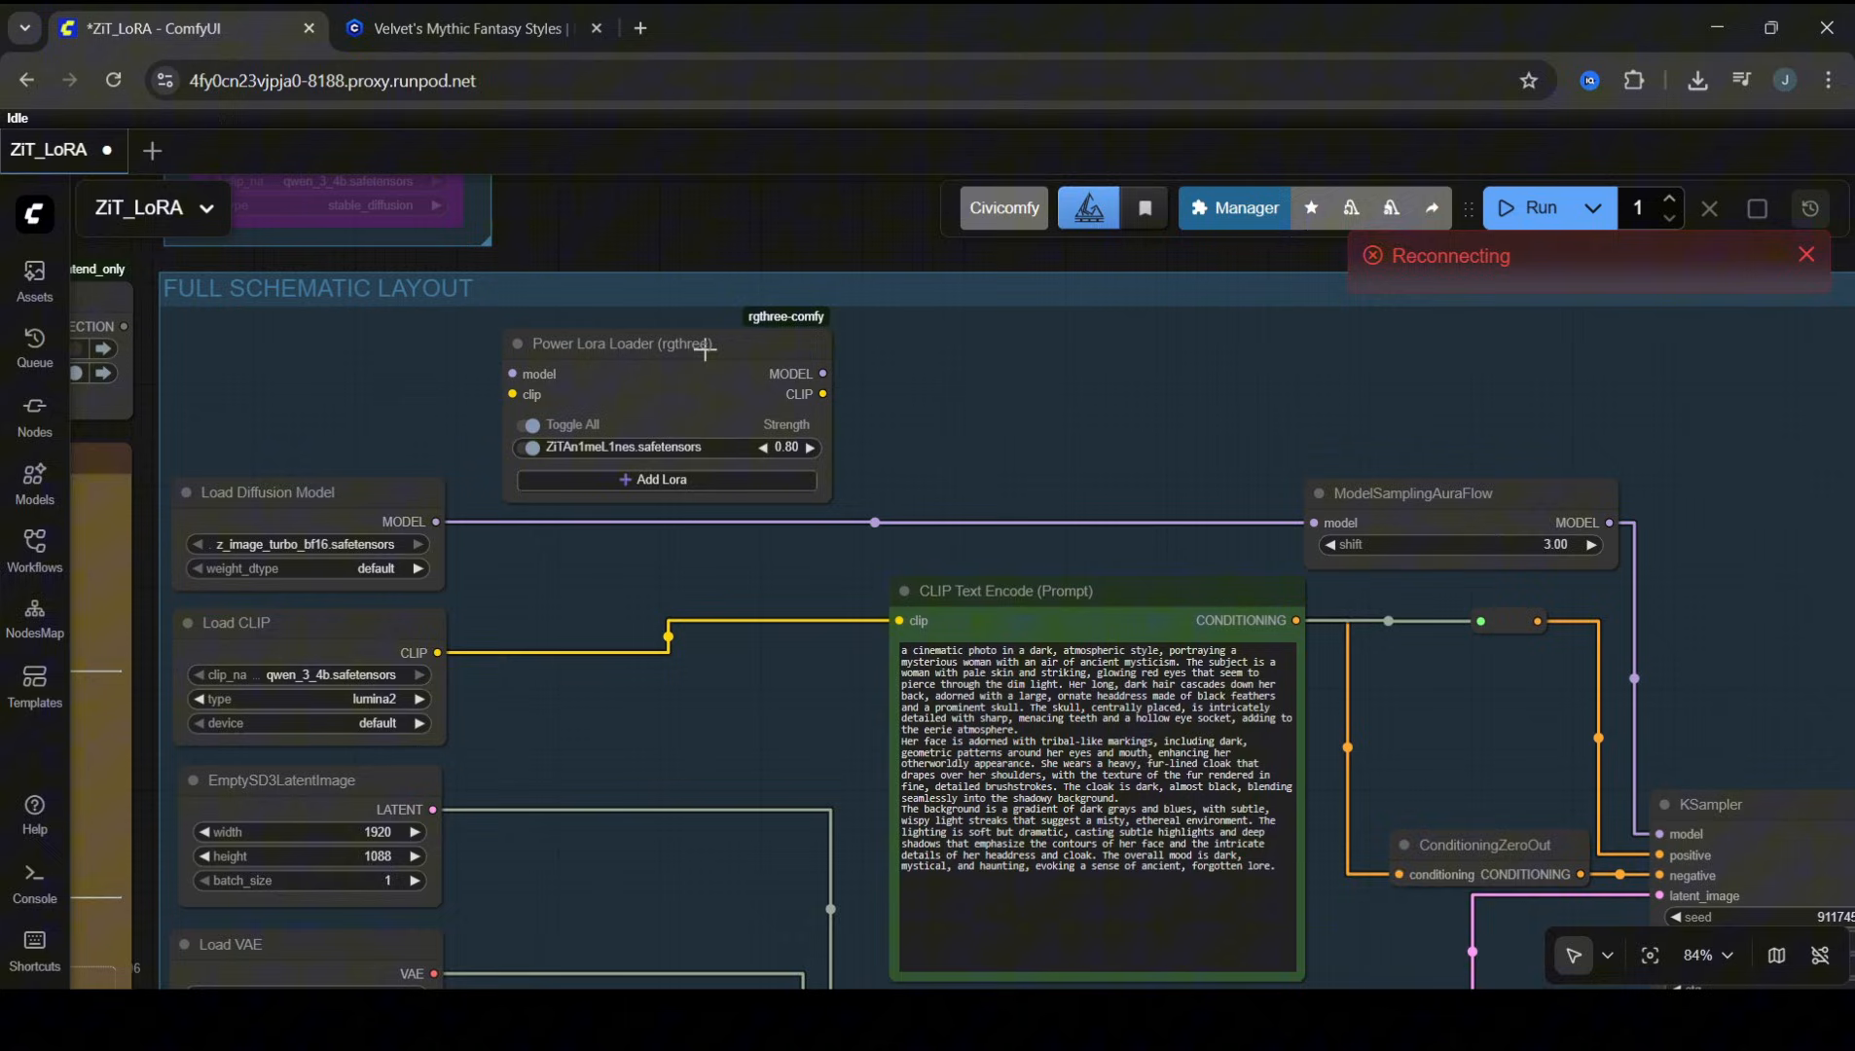
Step: Feed Load Diffusion Model's MODEL and Load CLIP's CLIP into the Power Lora Loader
{"action": "mouse_move", "coordinate": [746, 344]}
{"action": "left_mouse_down"}
{"action": "mouse_move", "coordinate": [732, 354]}
{"action": "mouse_move", "coordinate": [746, 341]}
{"action": "left_mouse_up"}
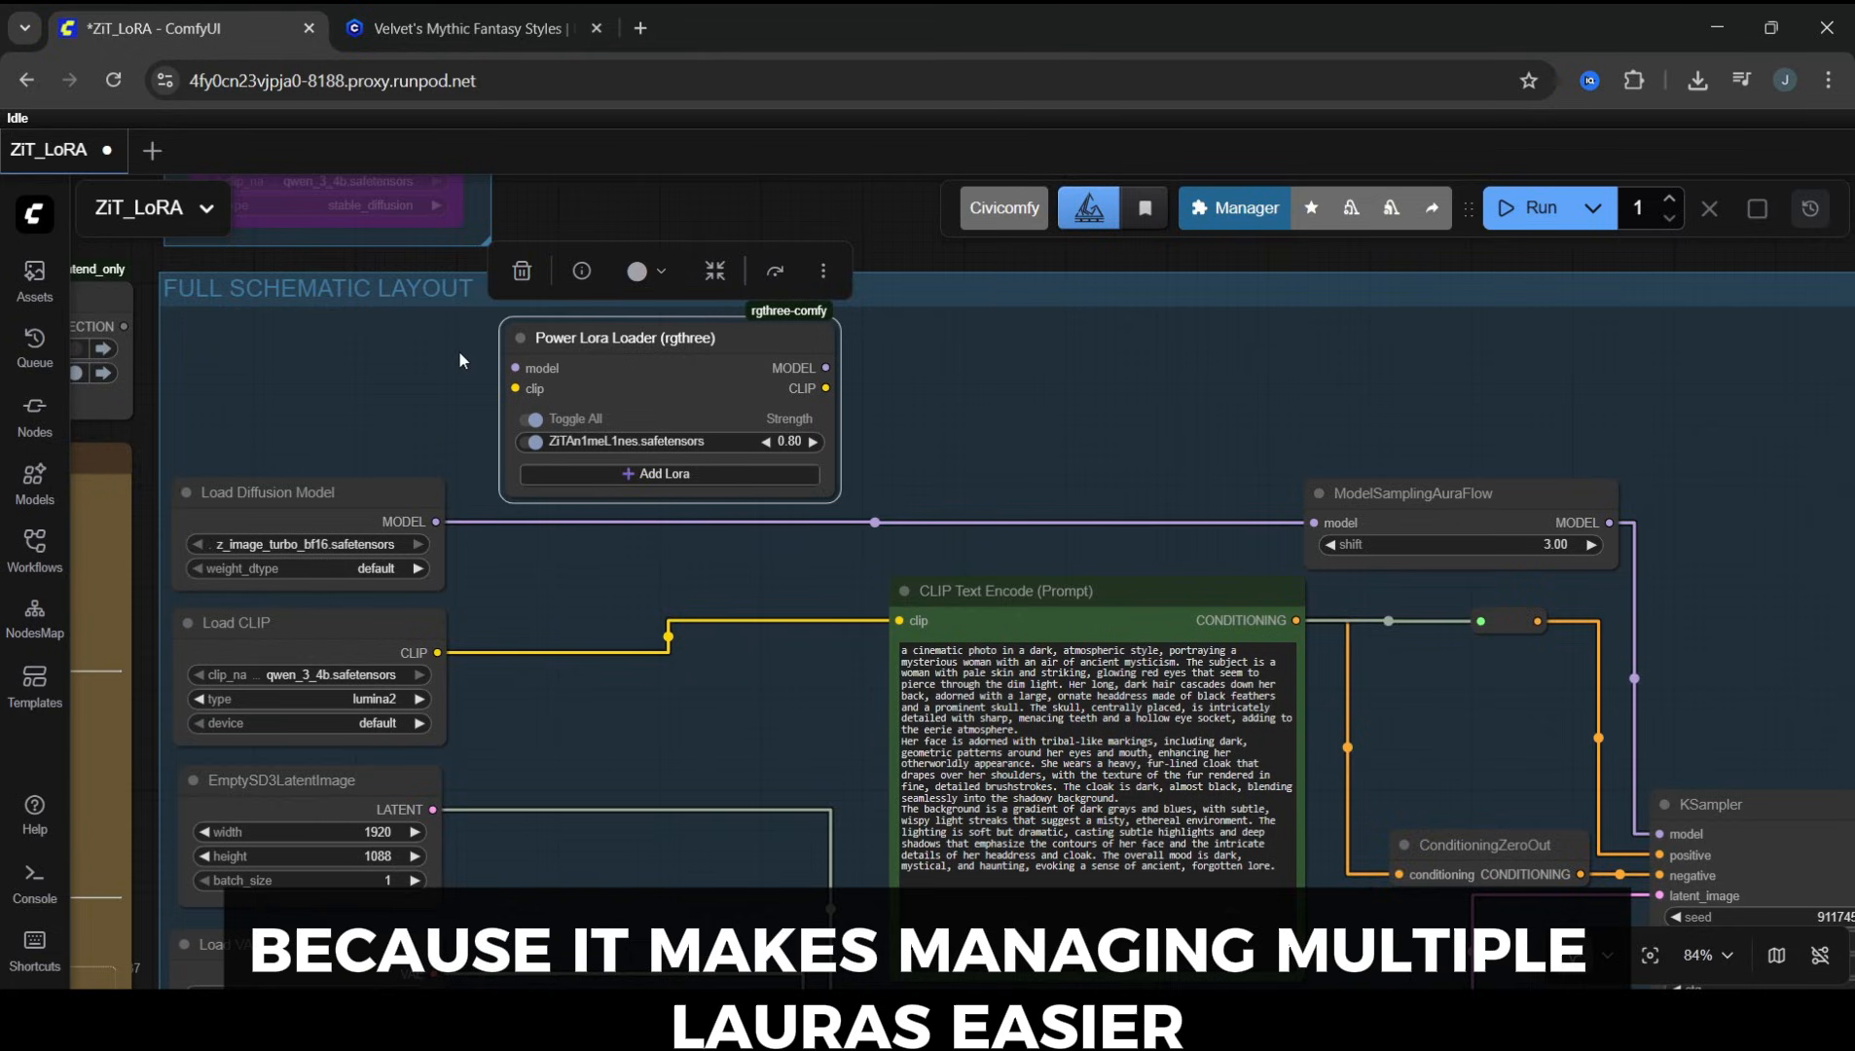
{"action": "left_click", "coordinate": [461, 357]}
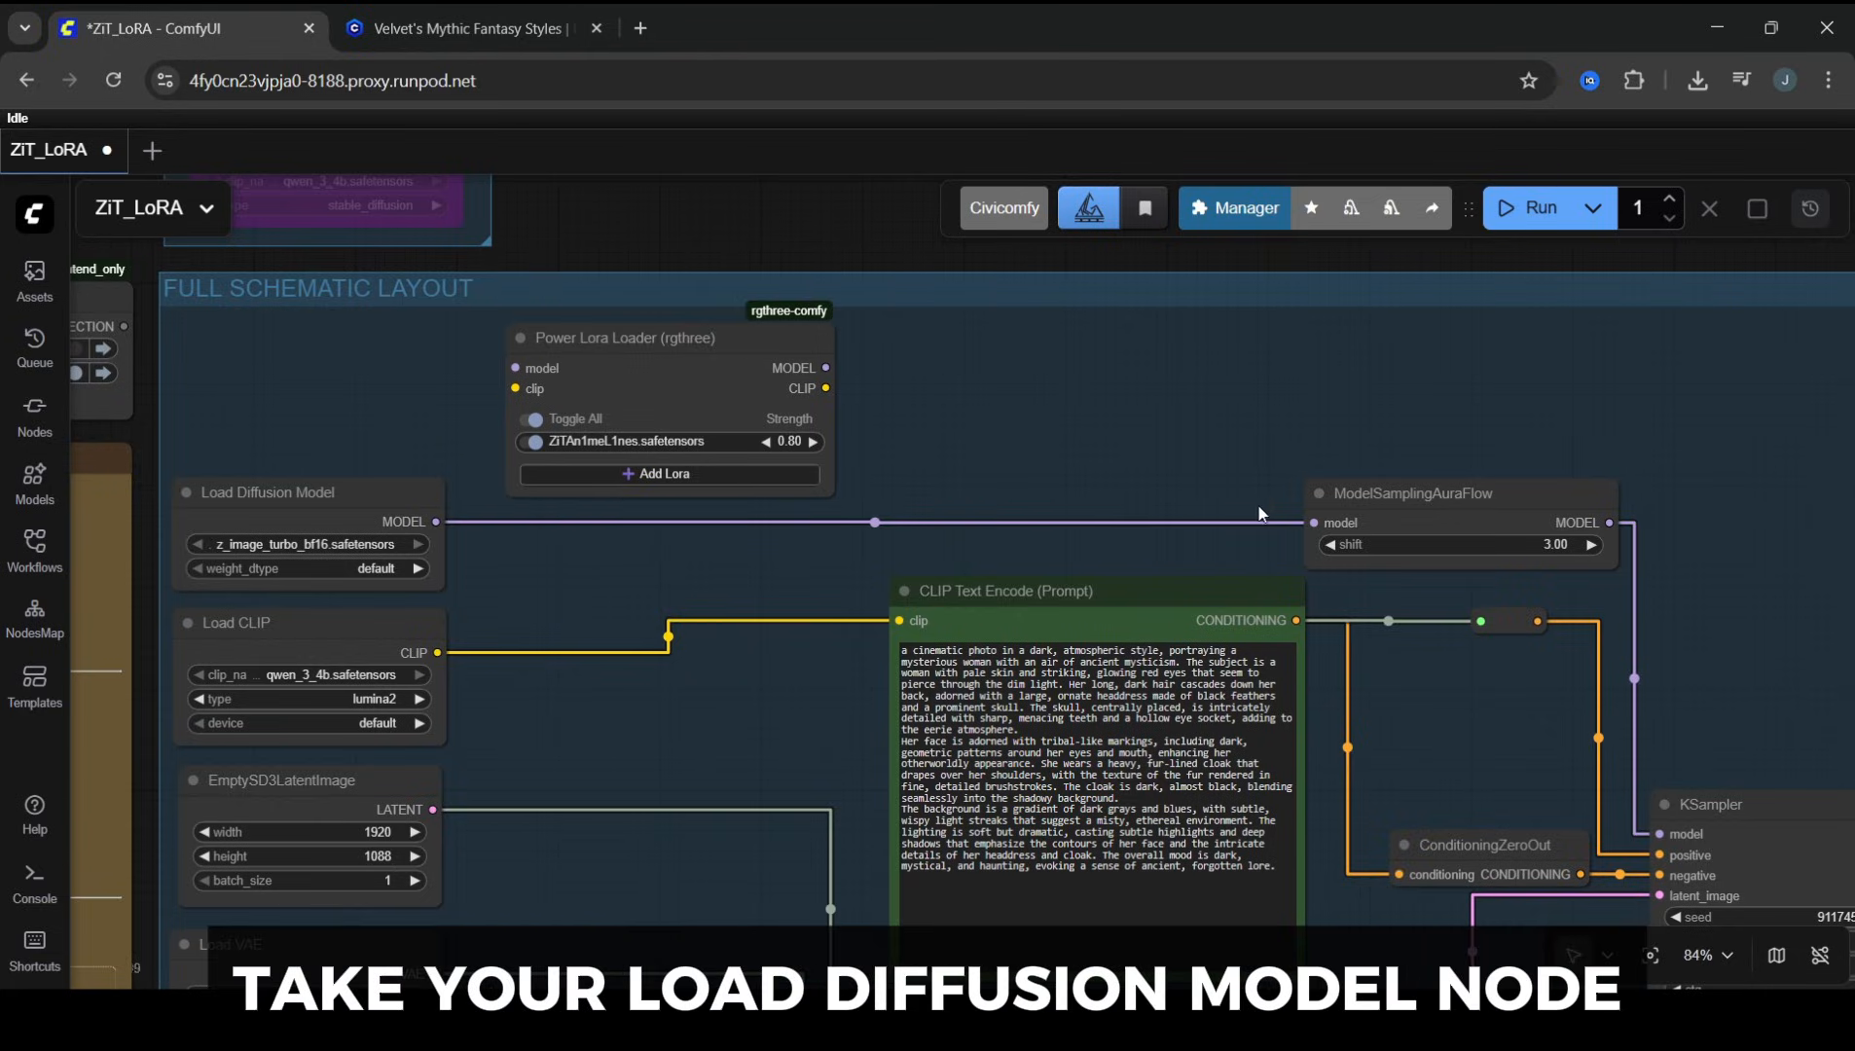
{"action": "left_click_drag", "start_coordinate": [1313, 522], "coordinate": [515, 368]}
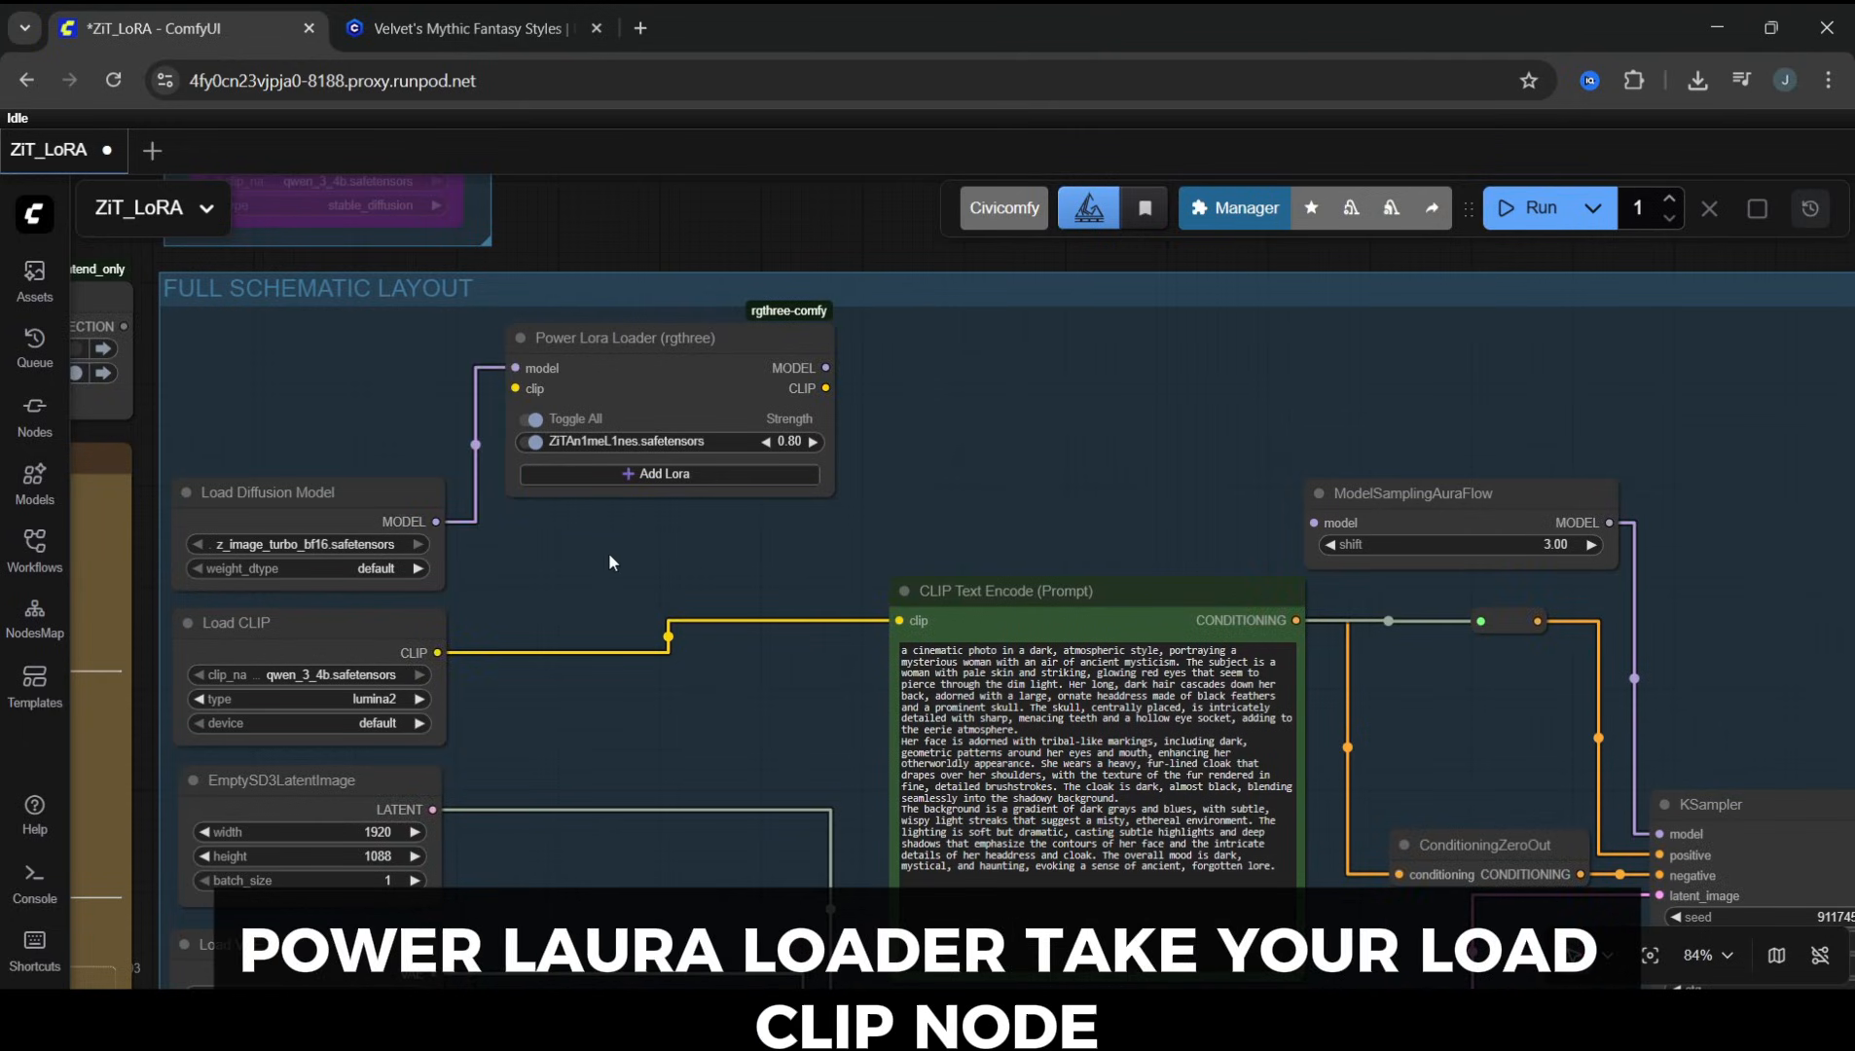
{"action": "left_click_drag", "start_coordinate": [895, 620], "coordinate": [516, 389]}
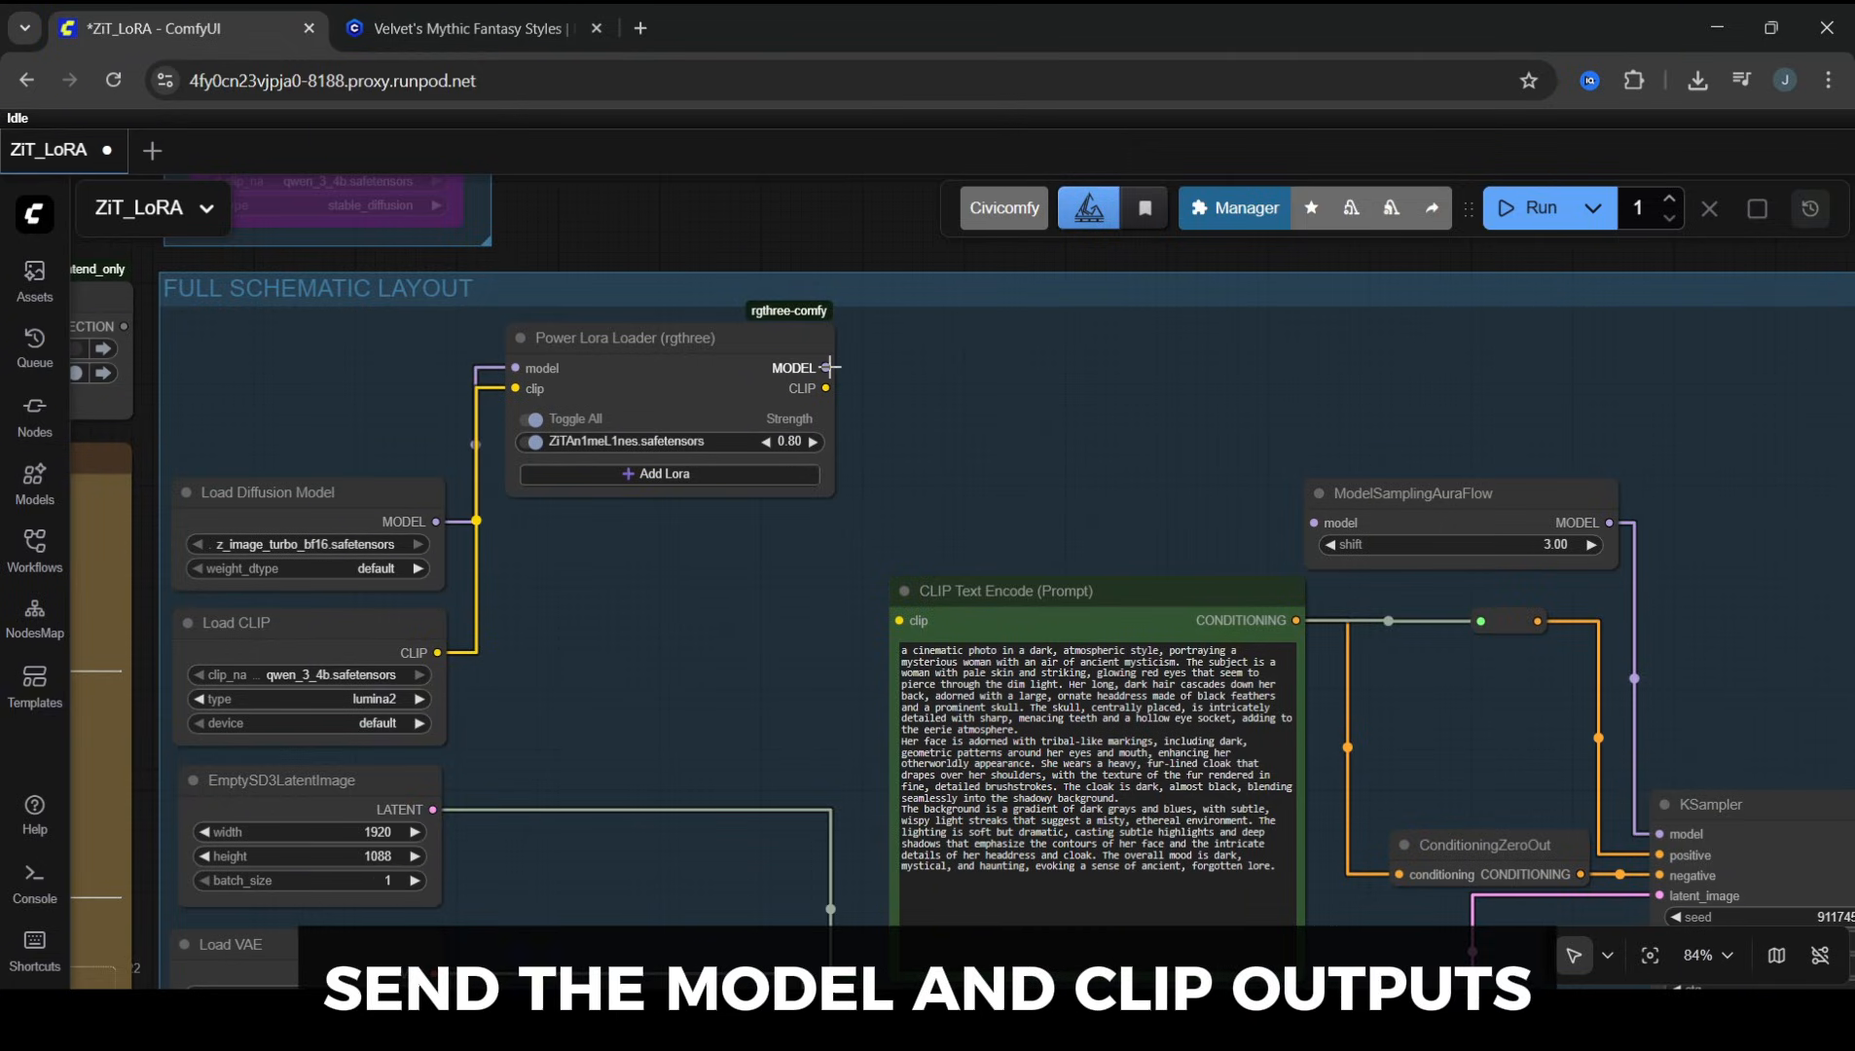
Step: Wire the LoRA-patched model to ModelSamplingAuraFlow and clip to CLIP Text Encode, placing the node beside the loaders
{"action": "left_click_drag", "start_coordinate": [829, 368], "coordinate": [1314, 523]}
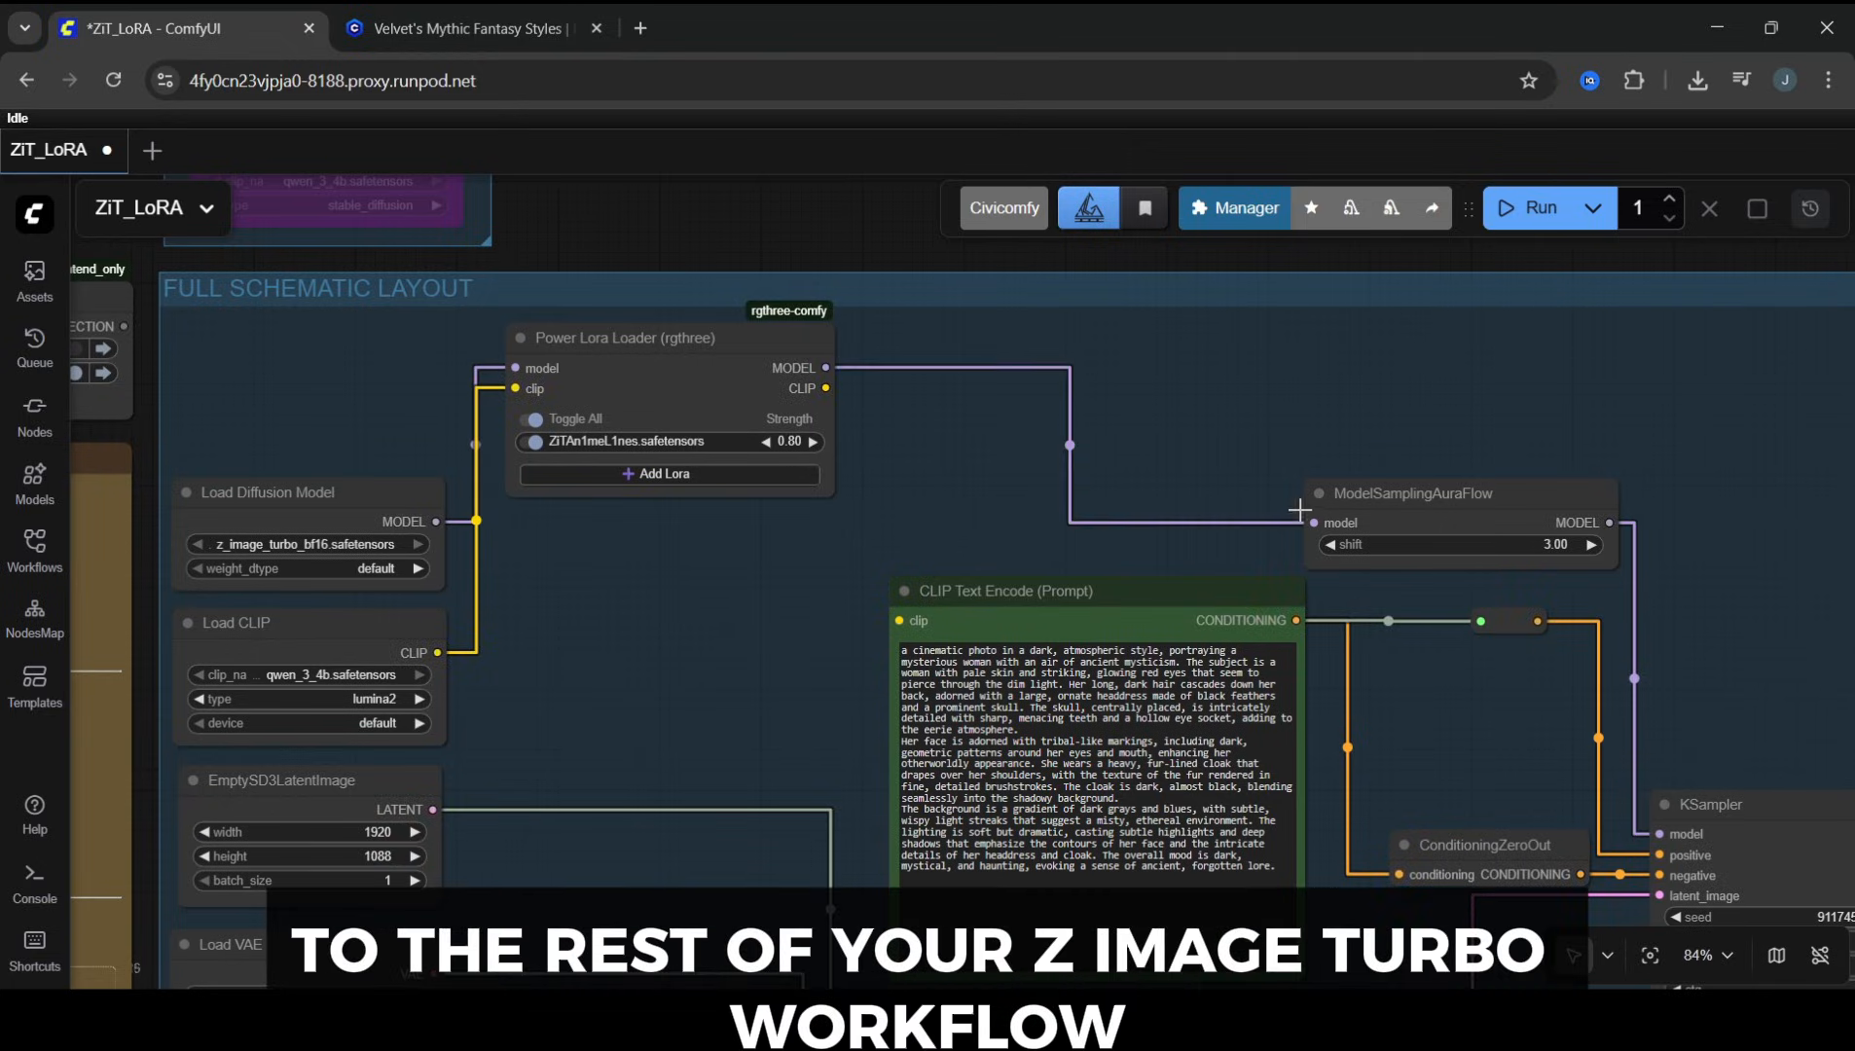
{"action": "left_click_drag", "start_coordinate": [826, 388], "coordinate": [898, 620]}
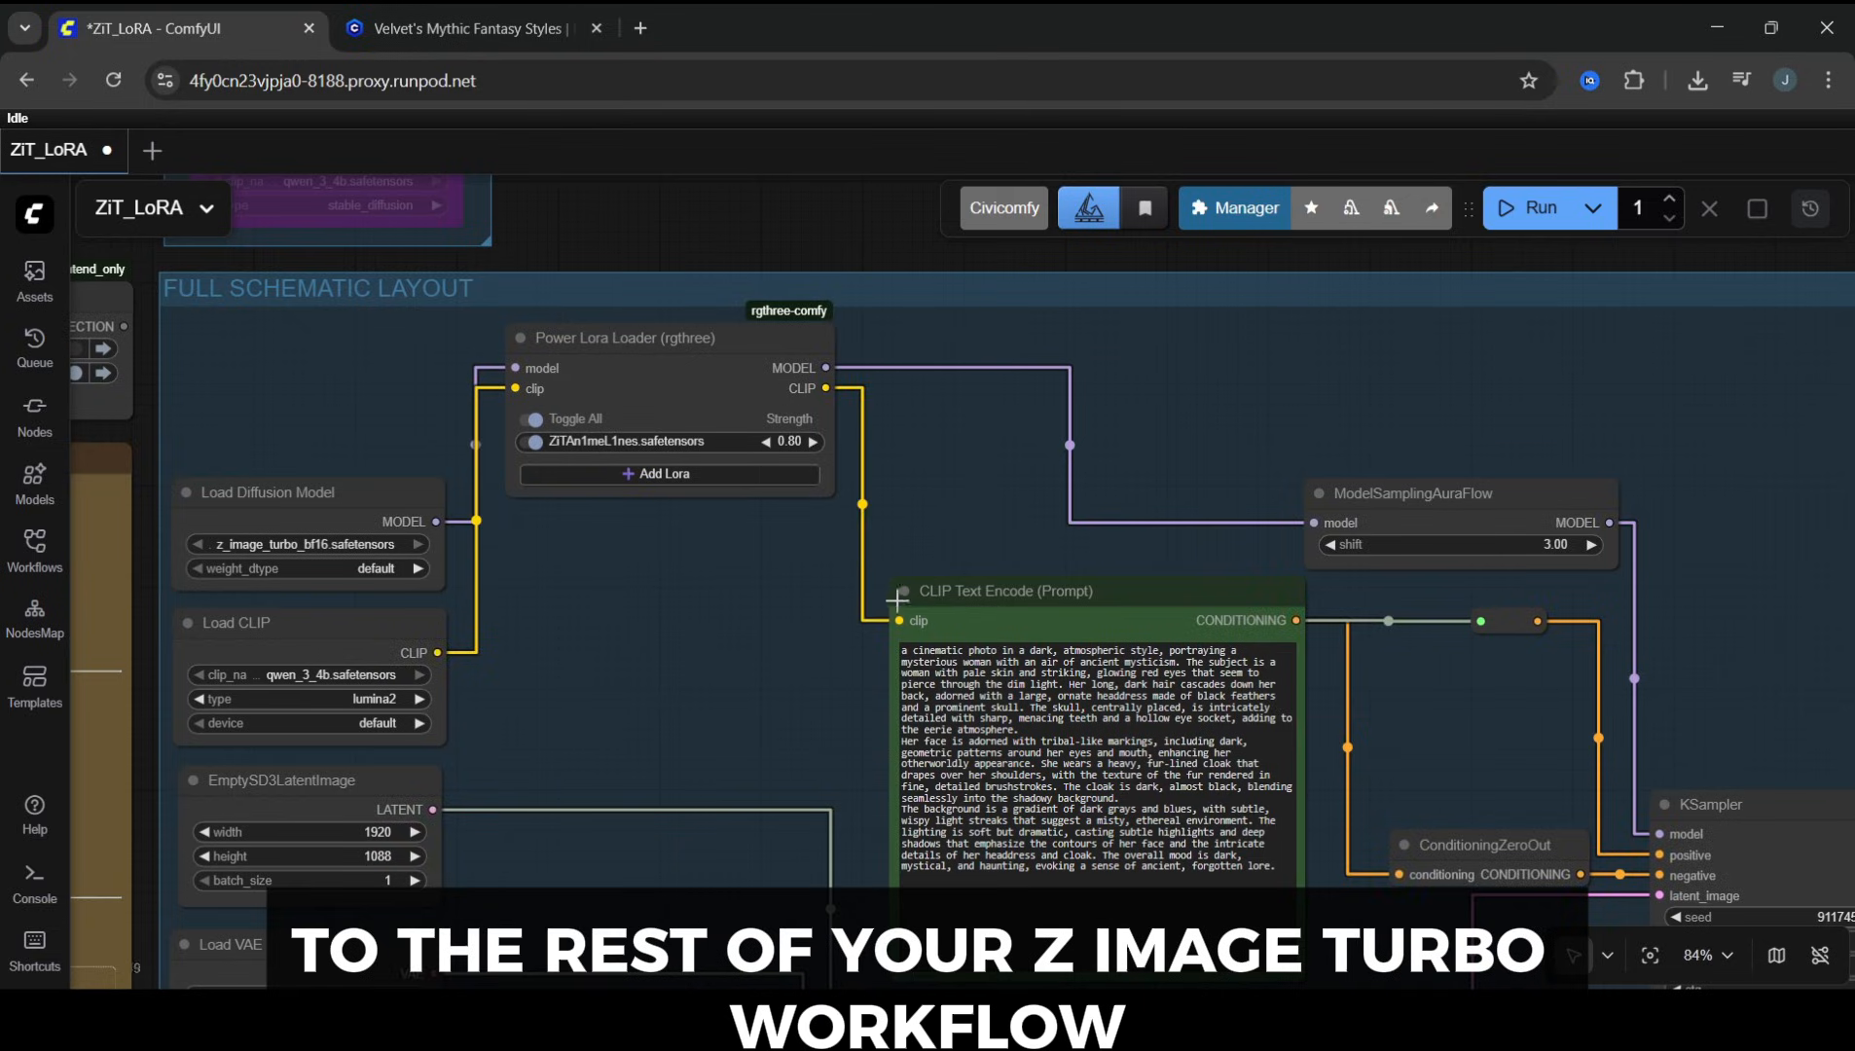
{"action": "left_click_drag", "start_coordinate": [666, 341], "coordinate": [667, 501]}
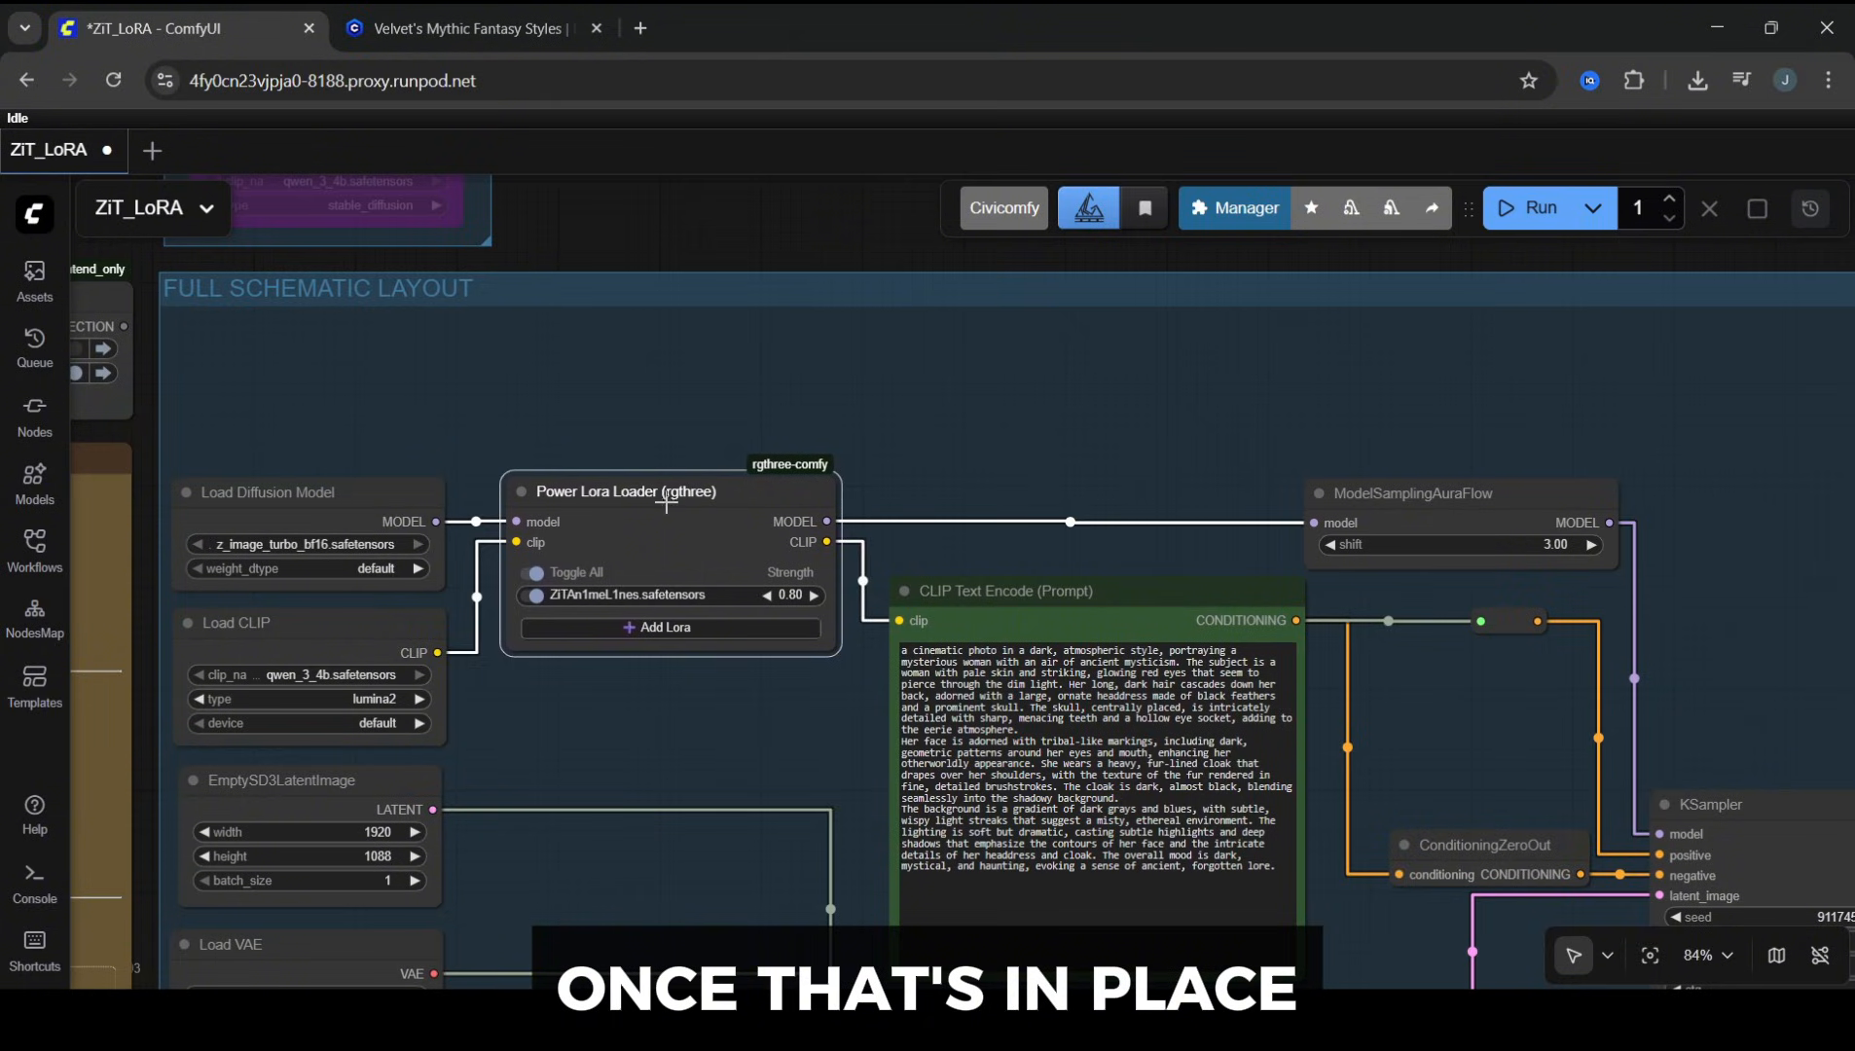
Step: Add ZiTAn1meL1nes.safetensors as a LoRA entry in the Power Lora Loader
{"action": "left_click", "coordinate": [939, 379]}
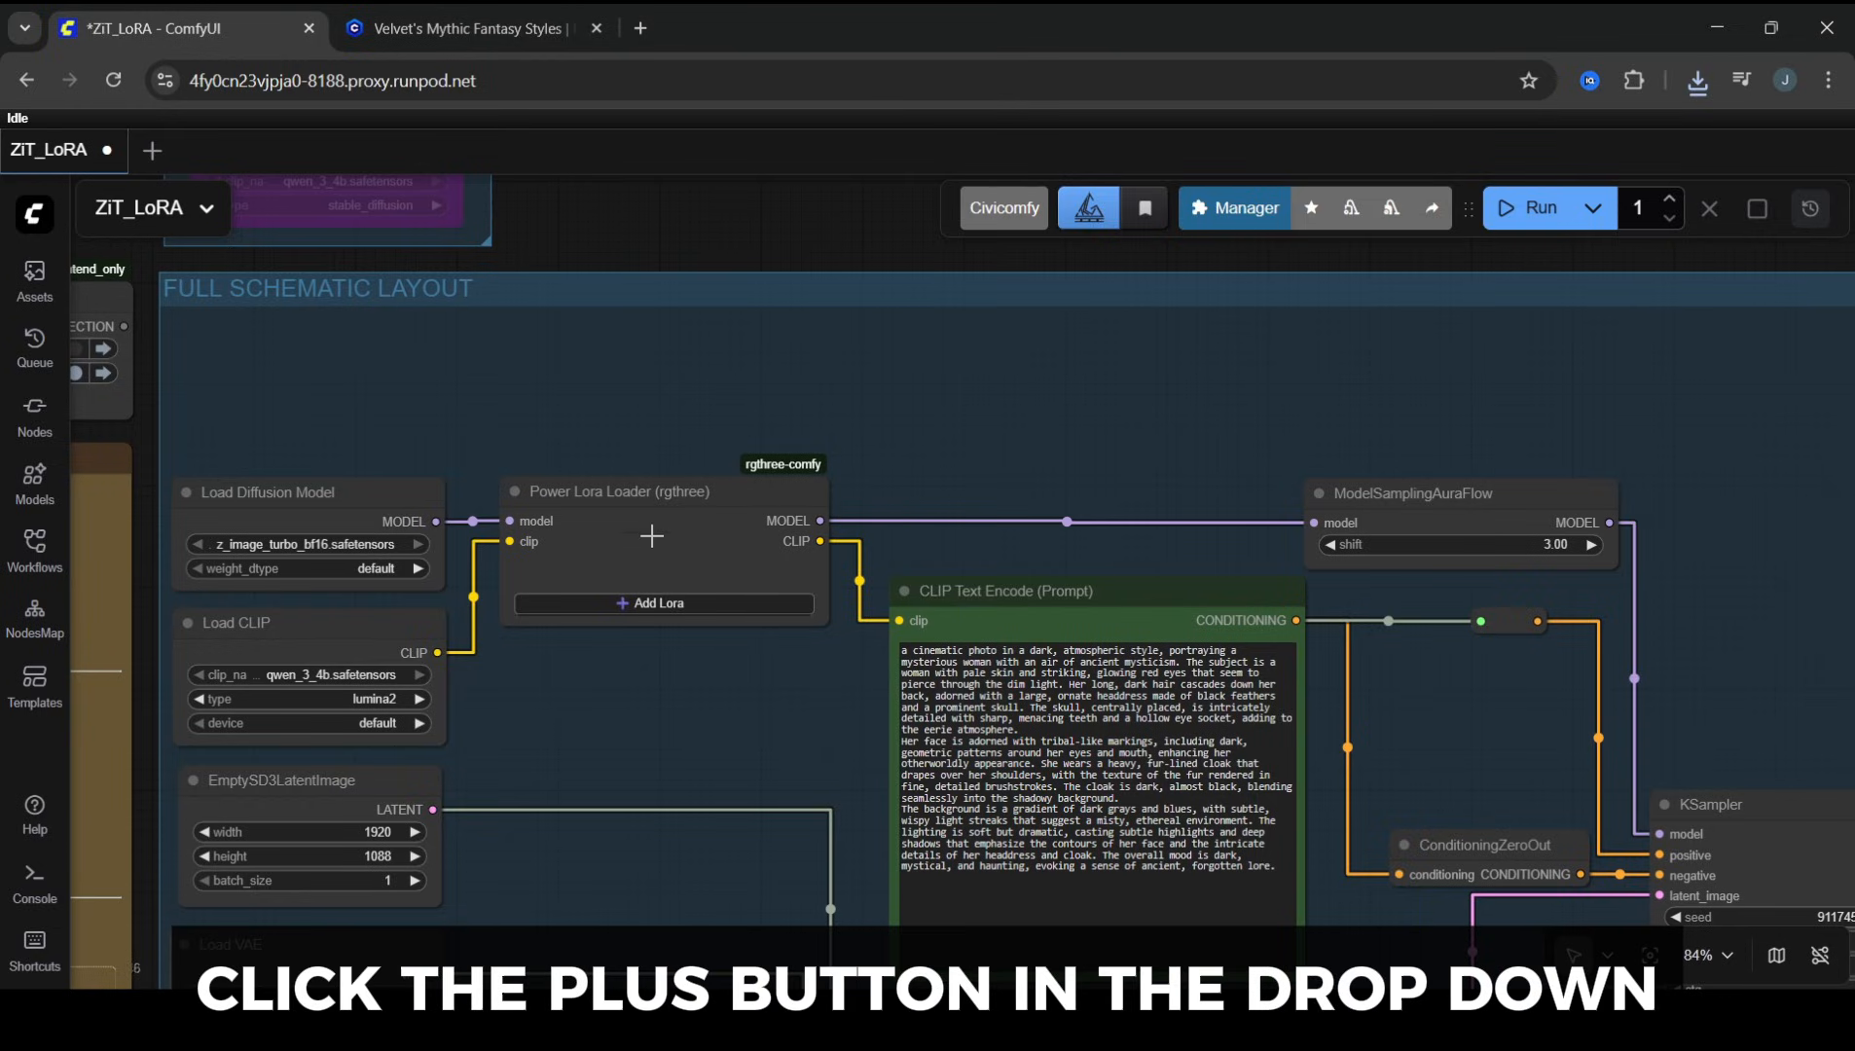
{"action": "left_click", "coordinate": [658, 603]}
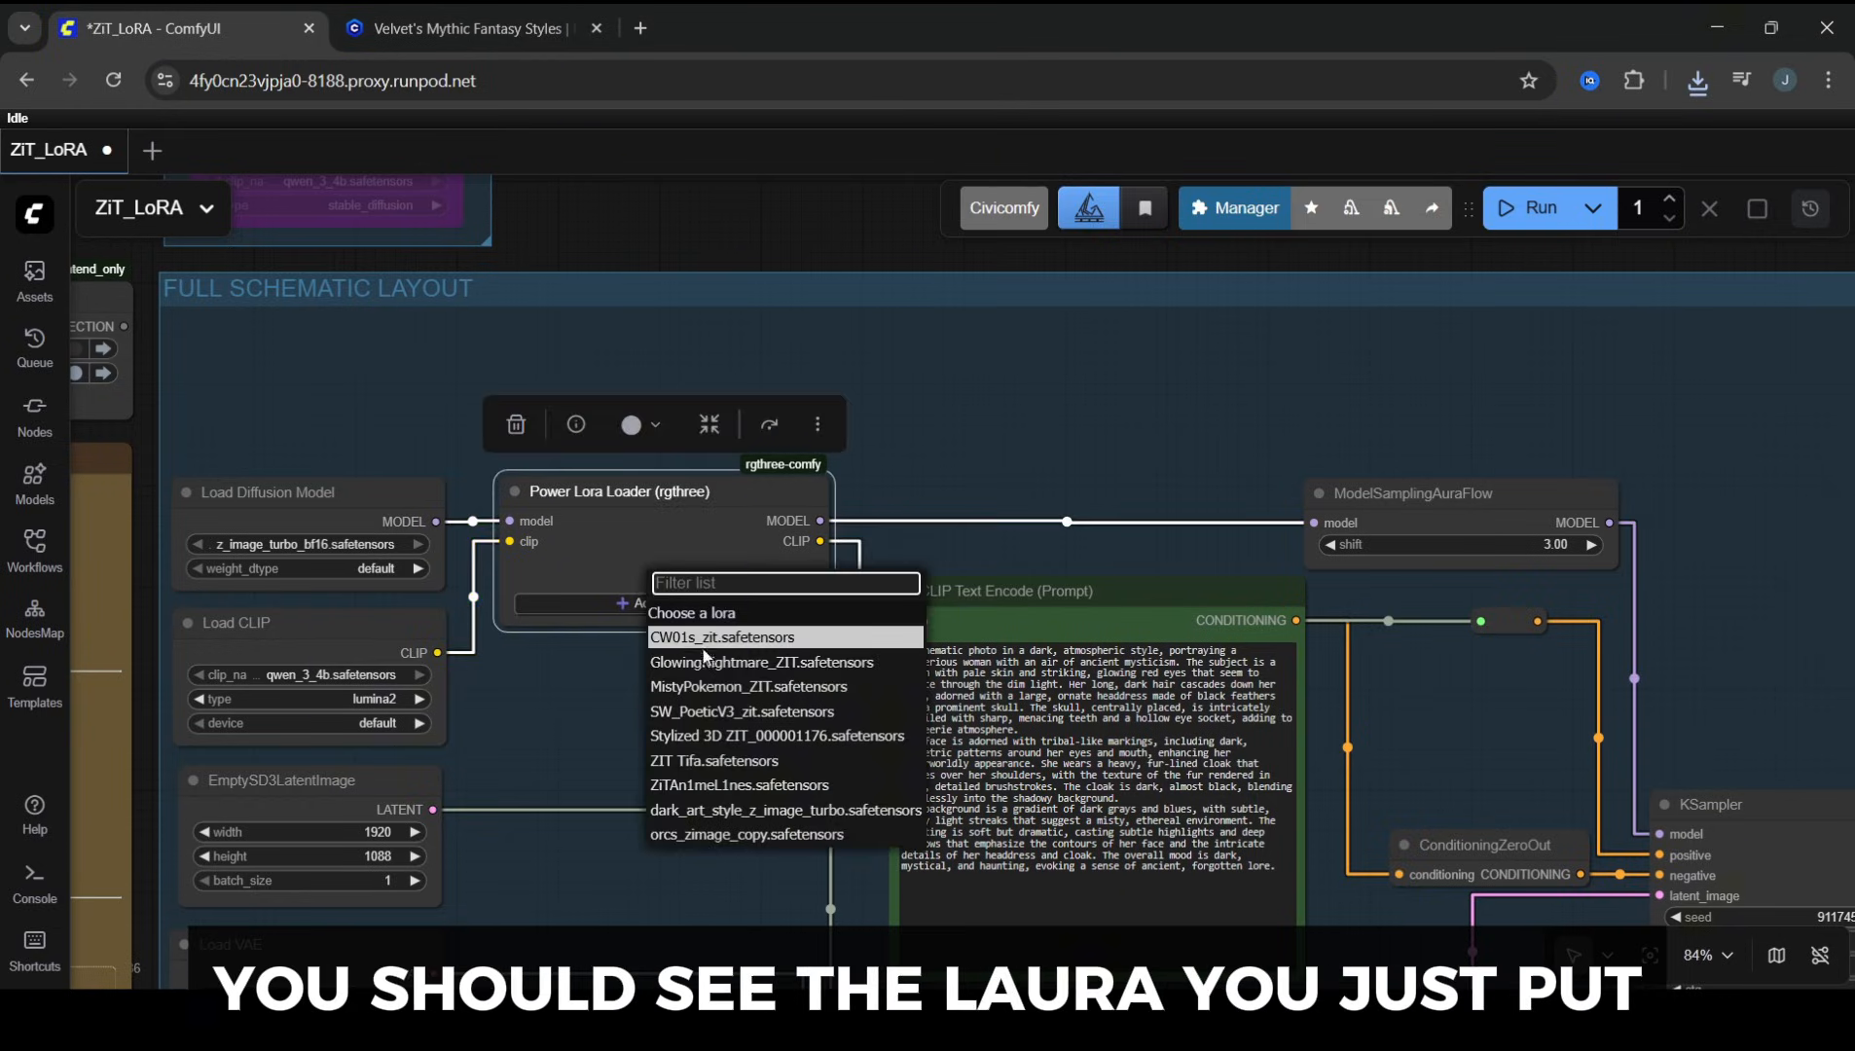
{"action": "left_click", "coordinate": [735, 786]}
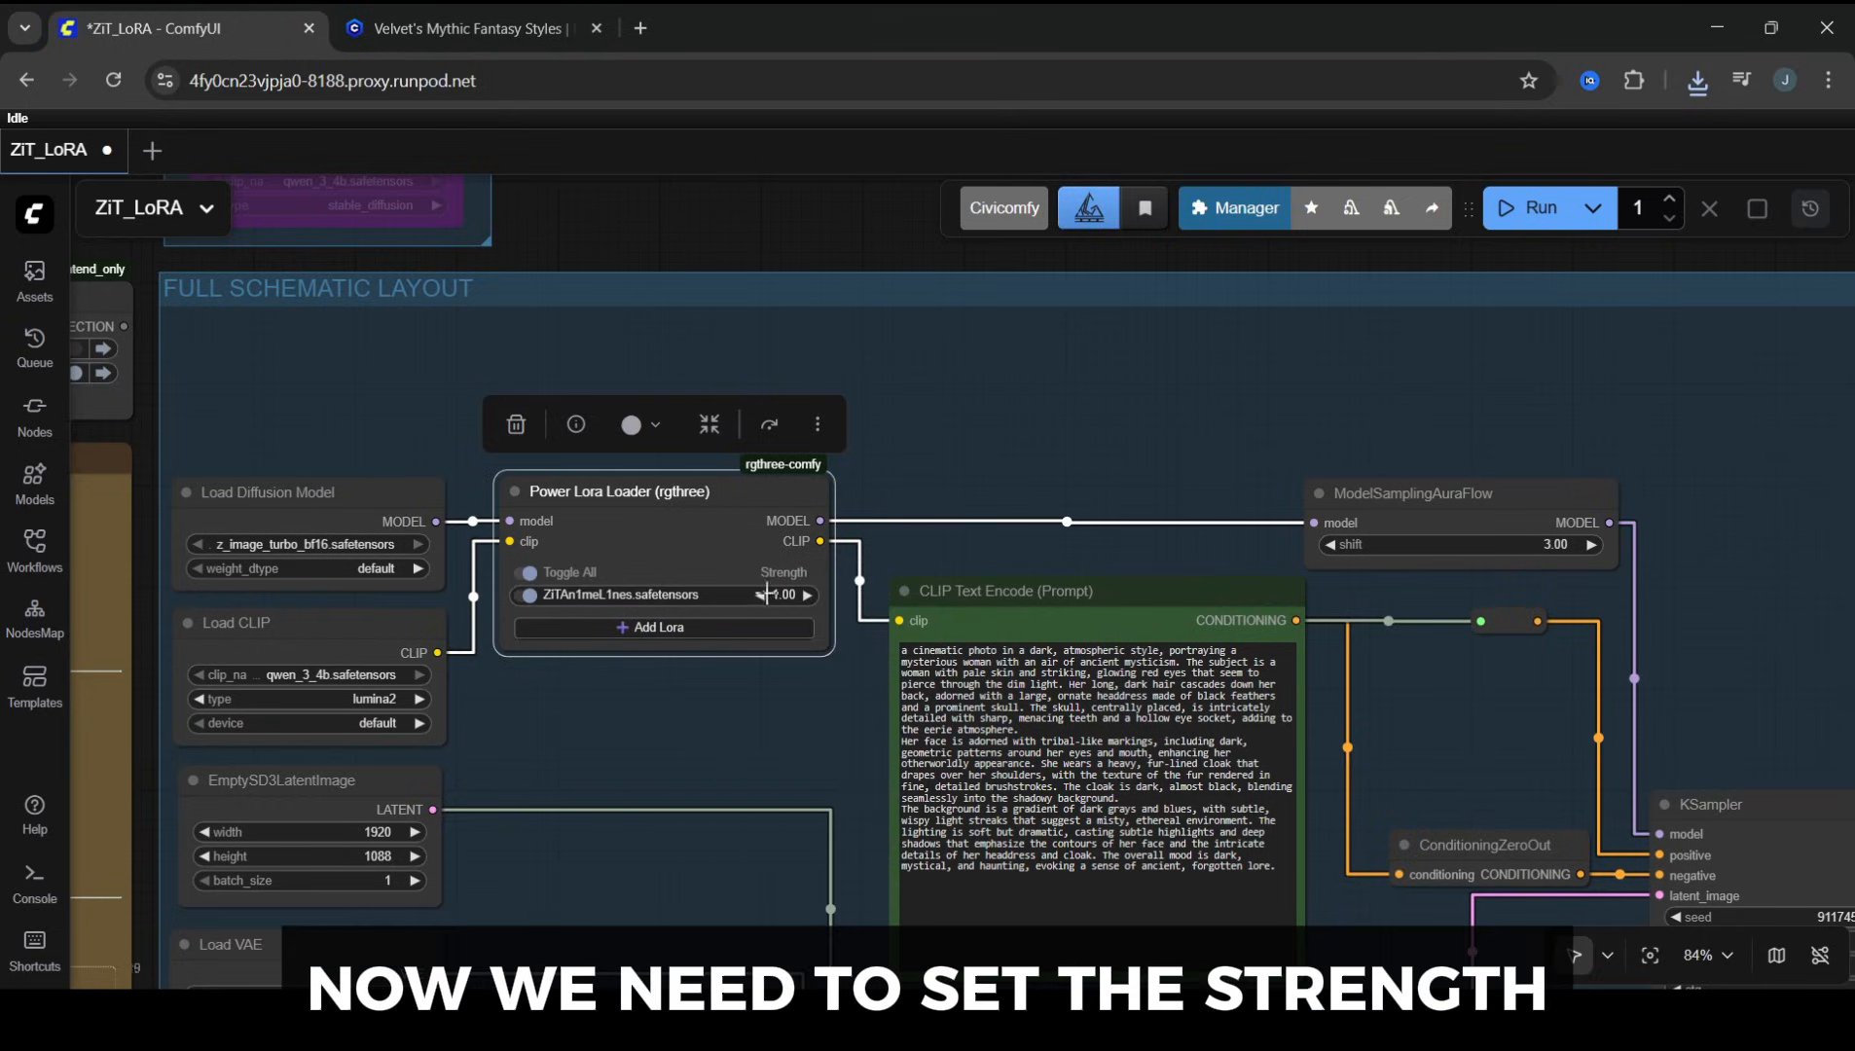
Step: Set the ZiTAn1meL1nes LoRA strength to 0.80
{"action": "left_click", "coordinate": [761, 593]}
{"action": "left_click", "coordinate": [784, 593]}
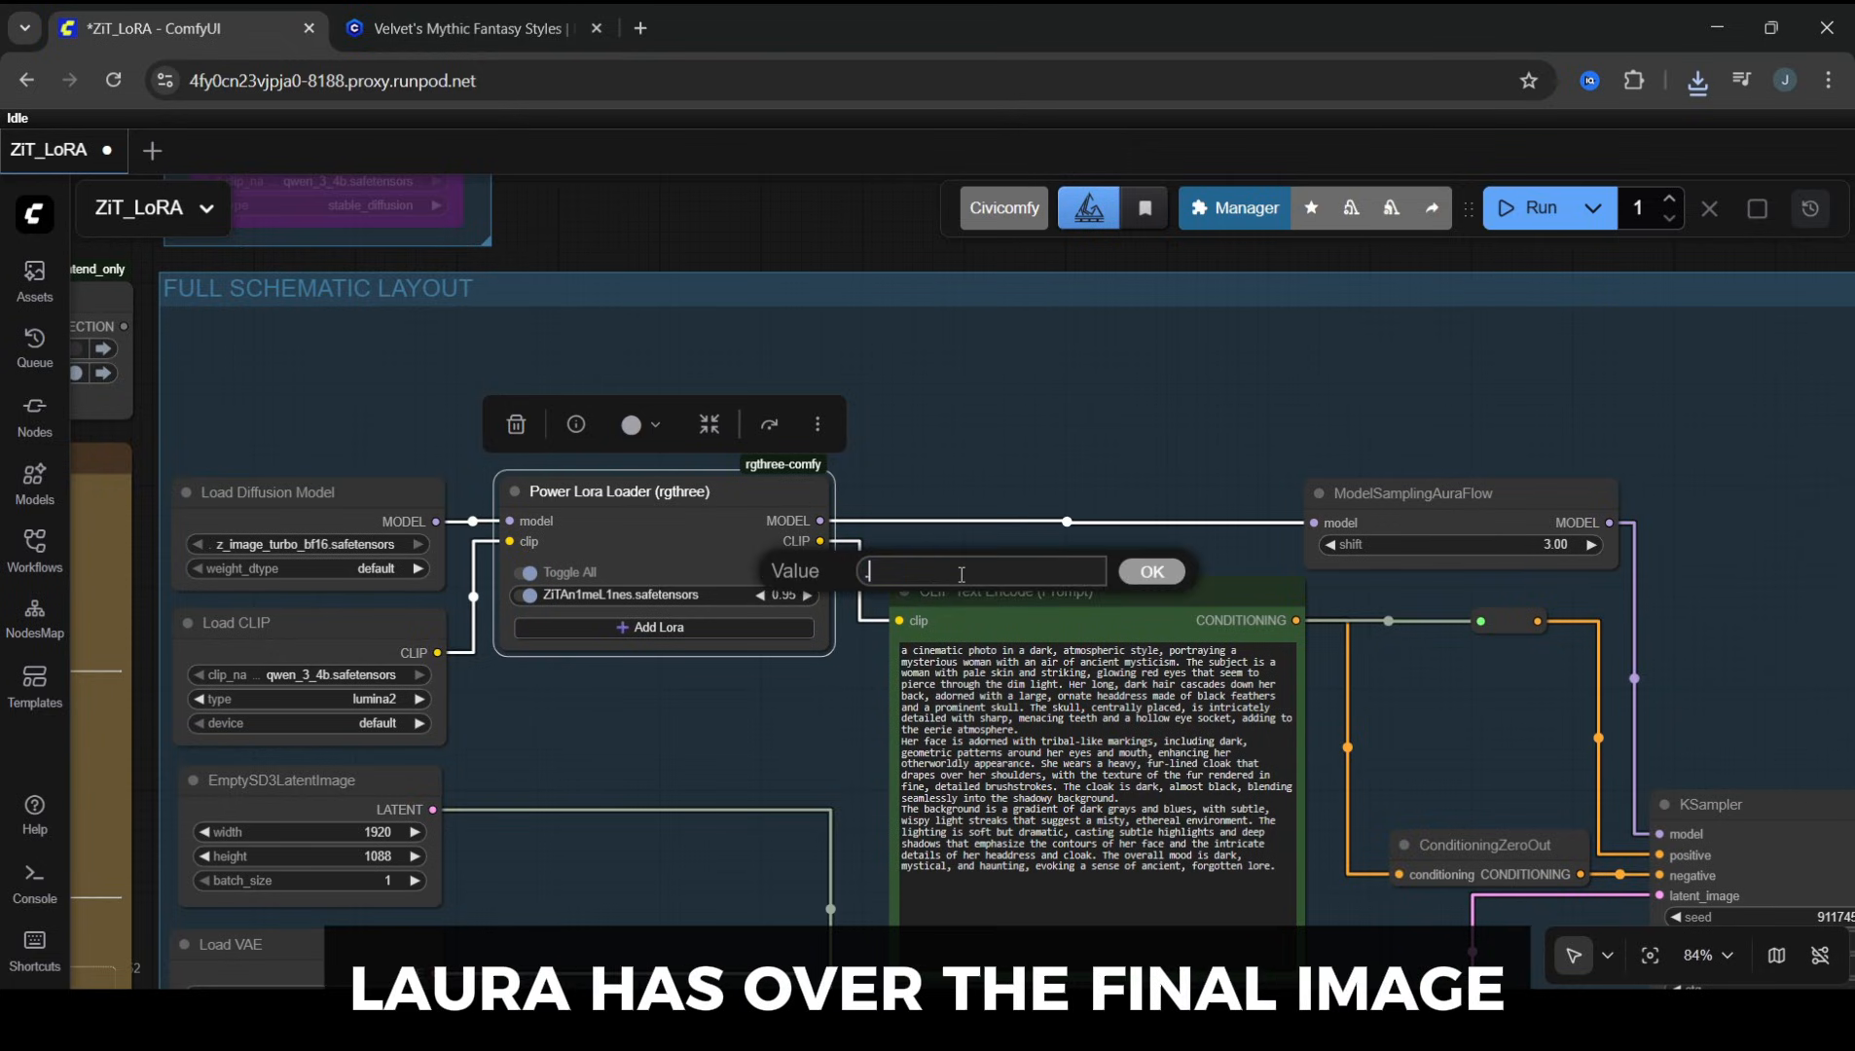
{"action": "type", "text": ".8"}
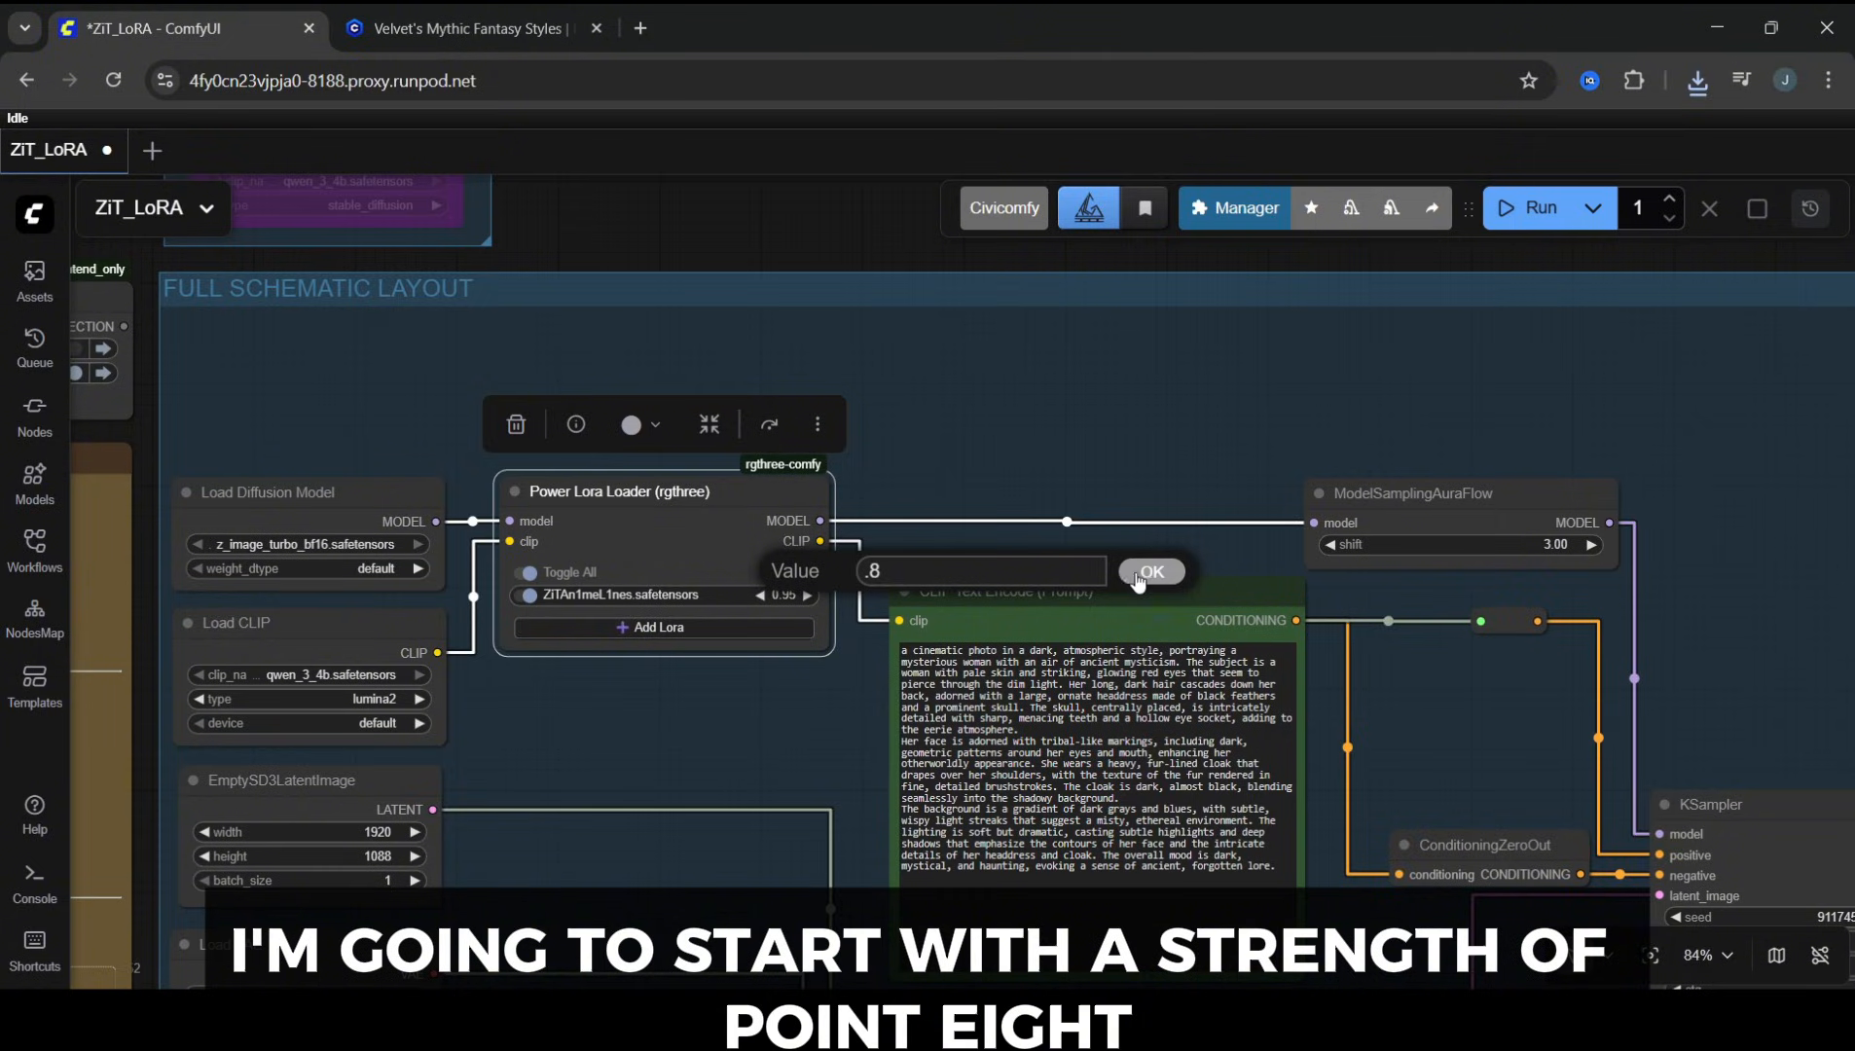
{"action": "left_click", "coordinate": [1155, 573]}
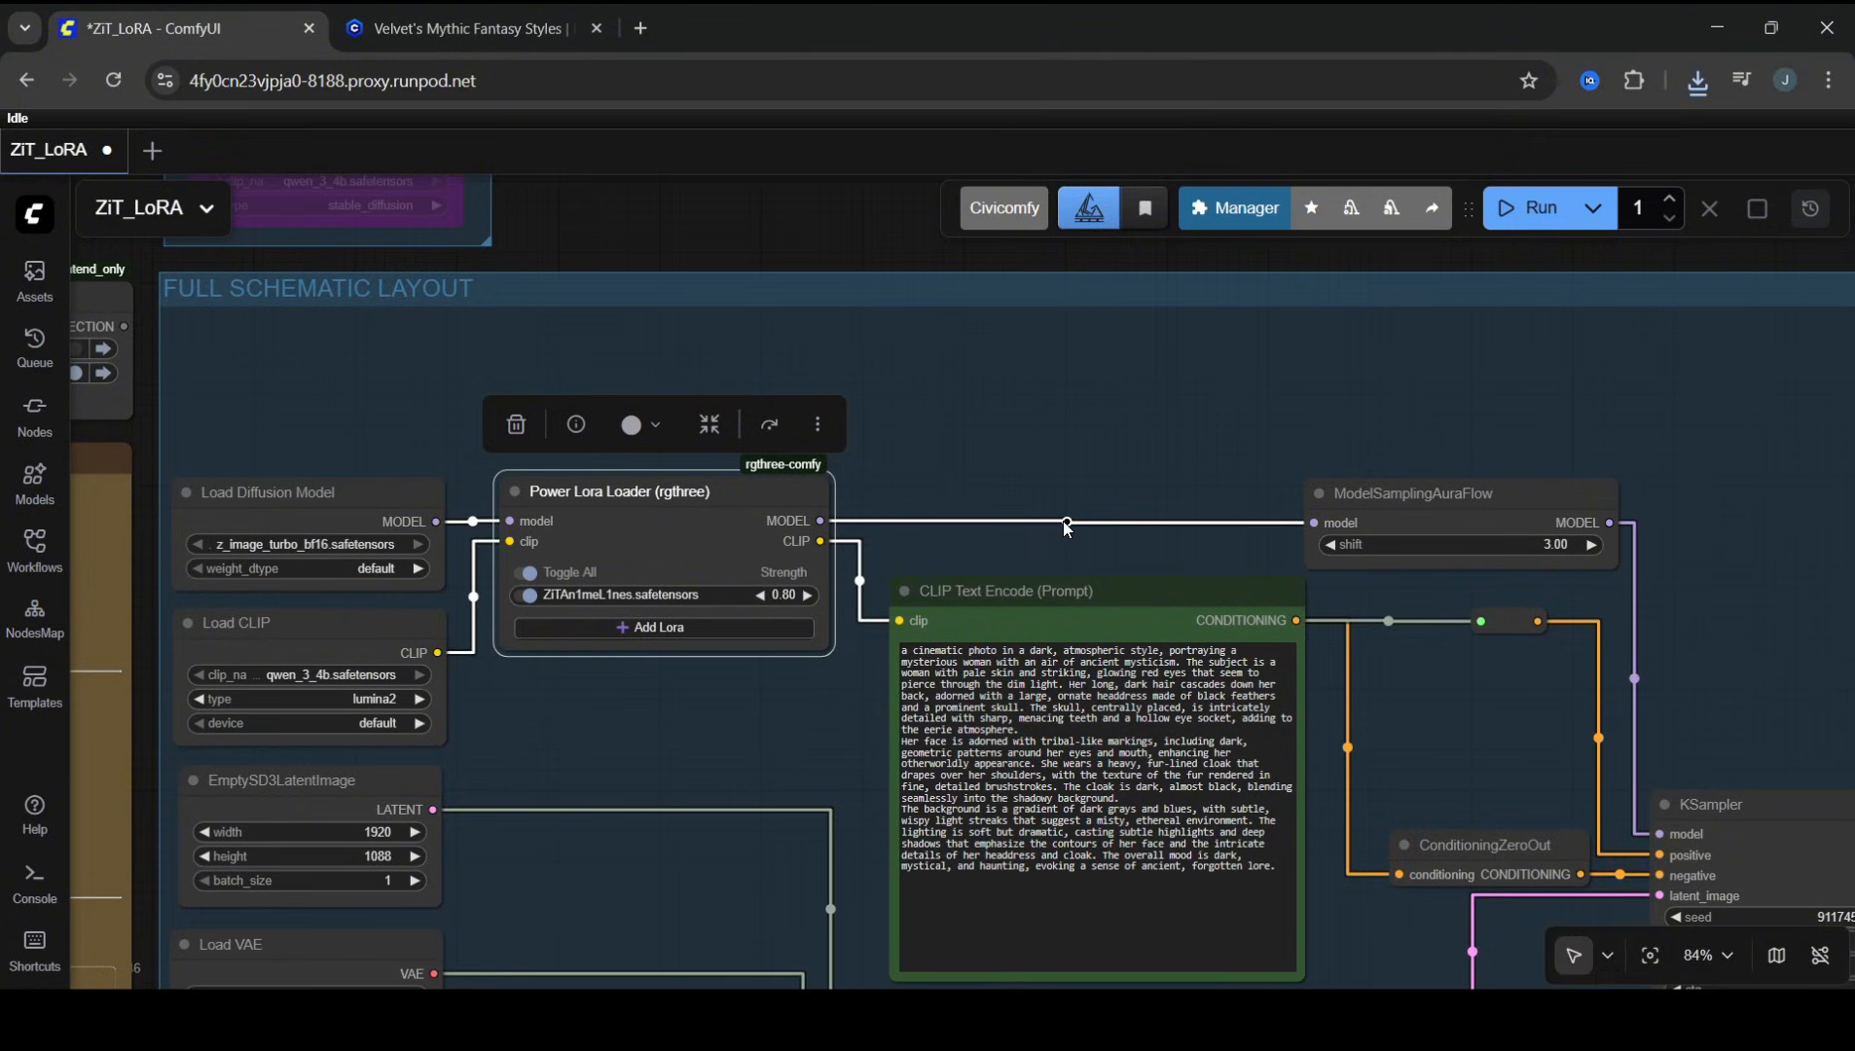
{"action": "left_click", "coordinate": [1085, 403]}
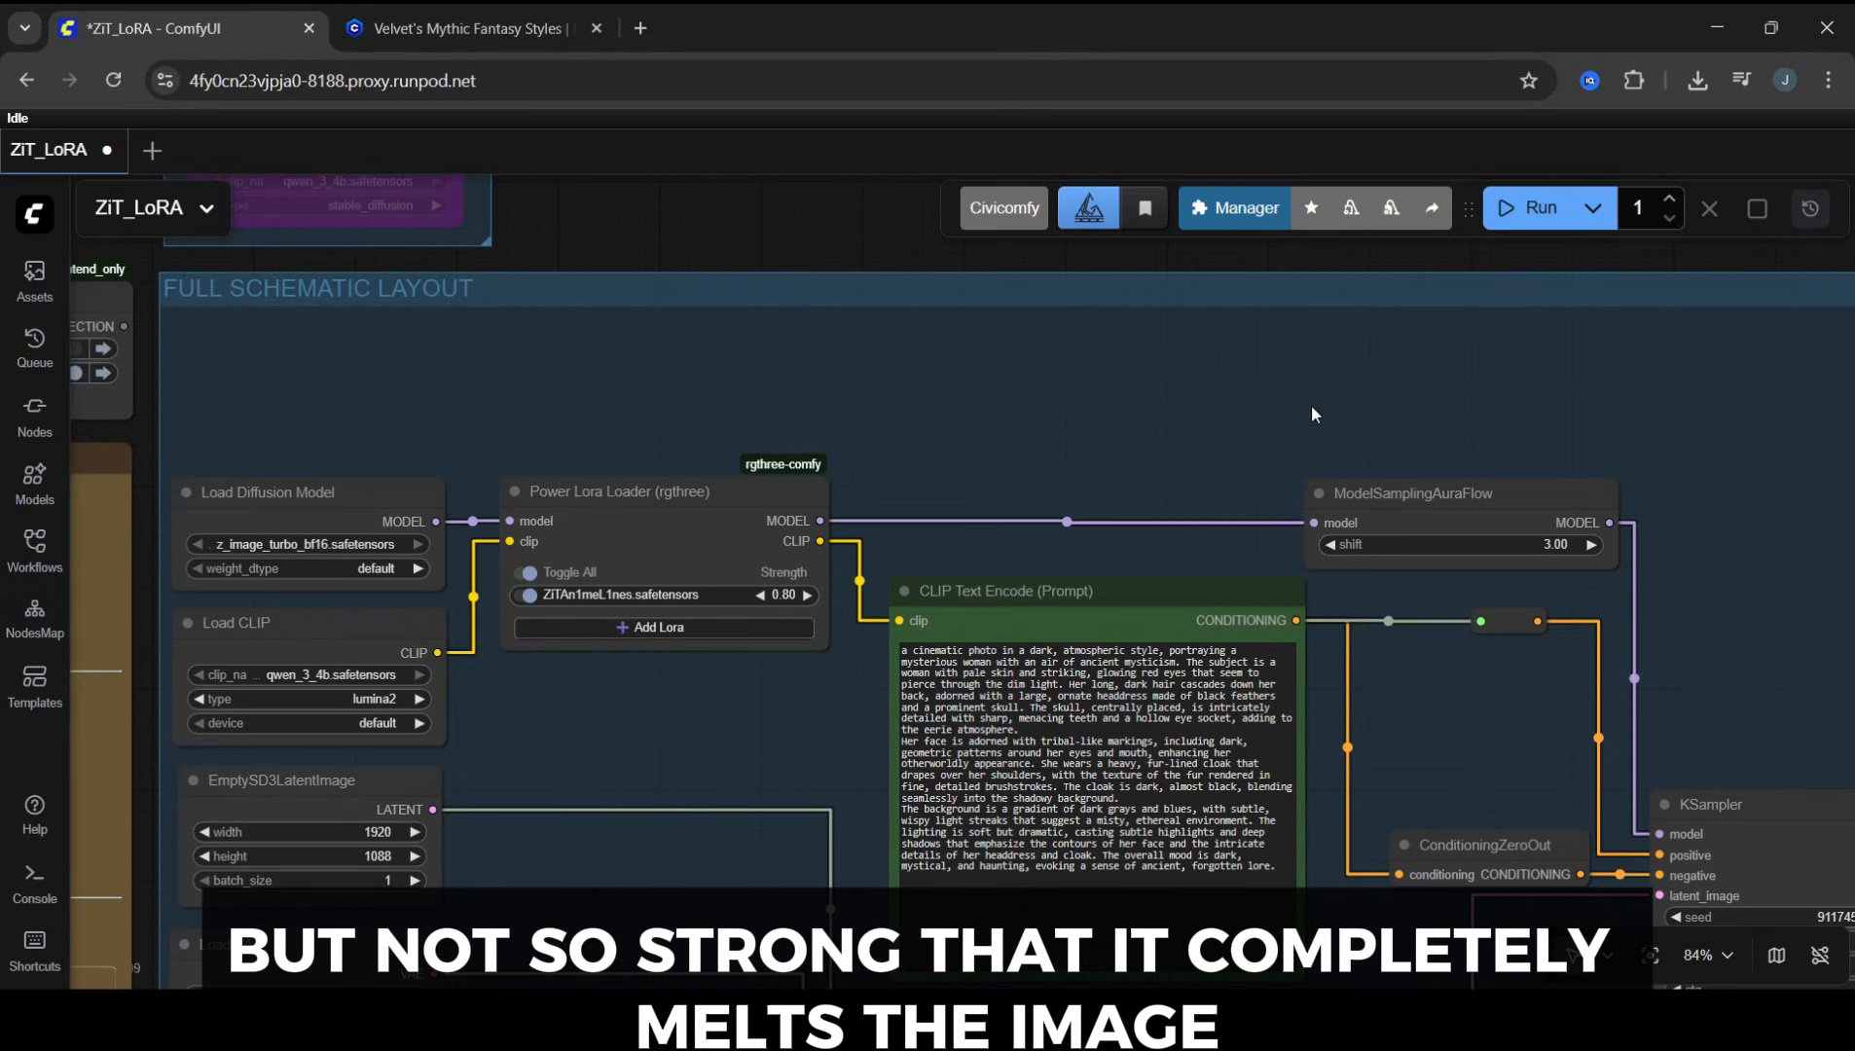
{"action": "left_click_drag", "start_coordinate": [1312, 413], "coordinate": [1314, 321]}
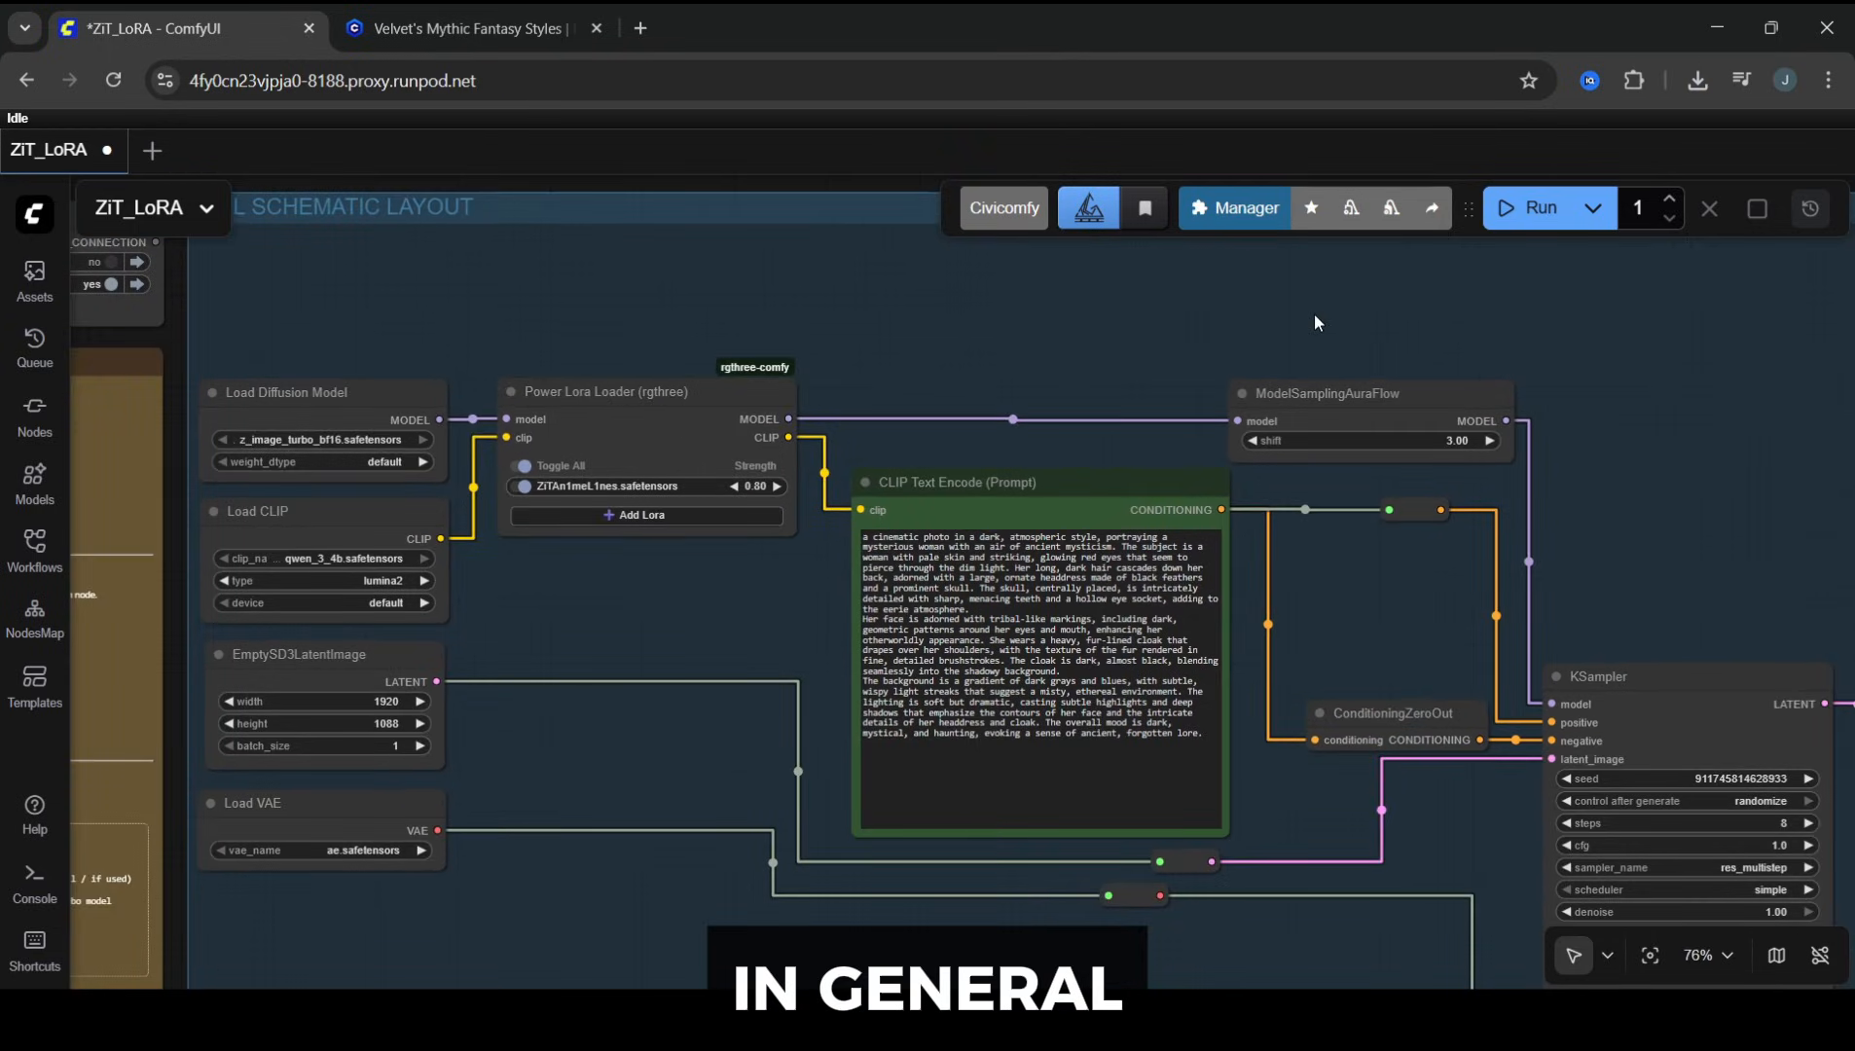
{"action": "mouse_move", "coordinate": [1657, 403]}
{"action": "left_mouse_down"}
{"action": "mouse_move", "coordinate": [1369, 335]}
{"action": "mouse_move", "coordinate": [1248, 371]}
{"action": "left_mouse_up"}
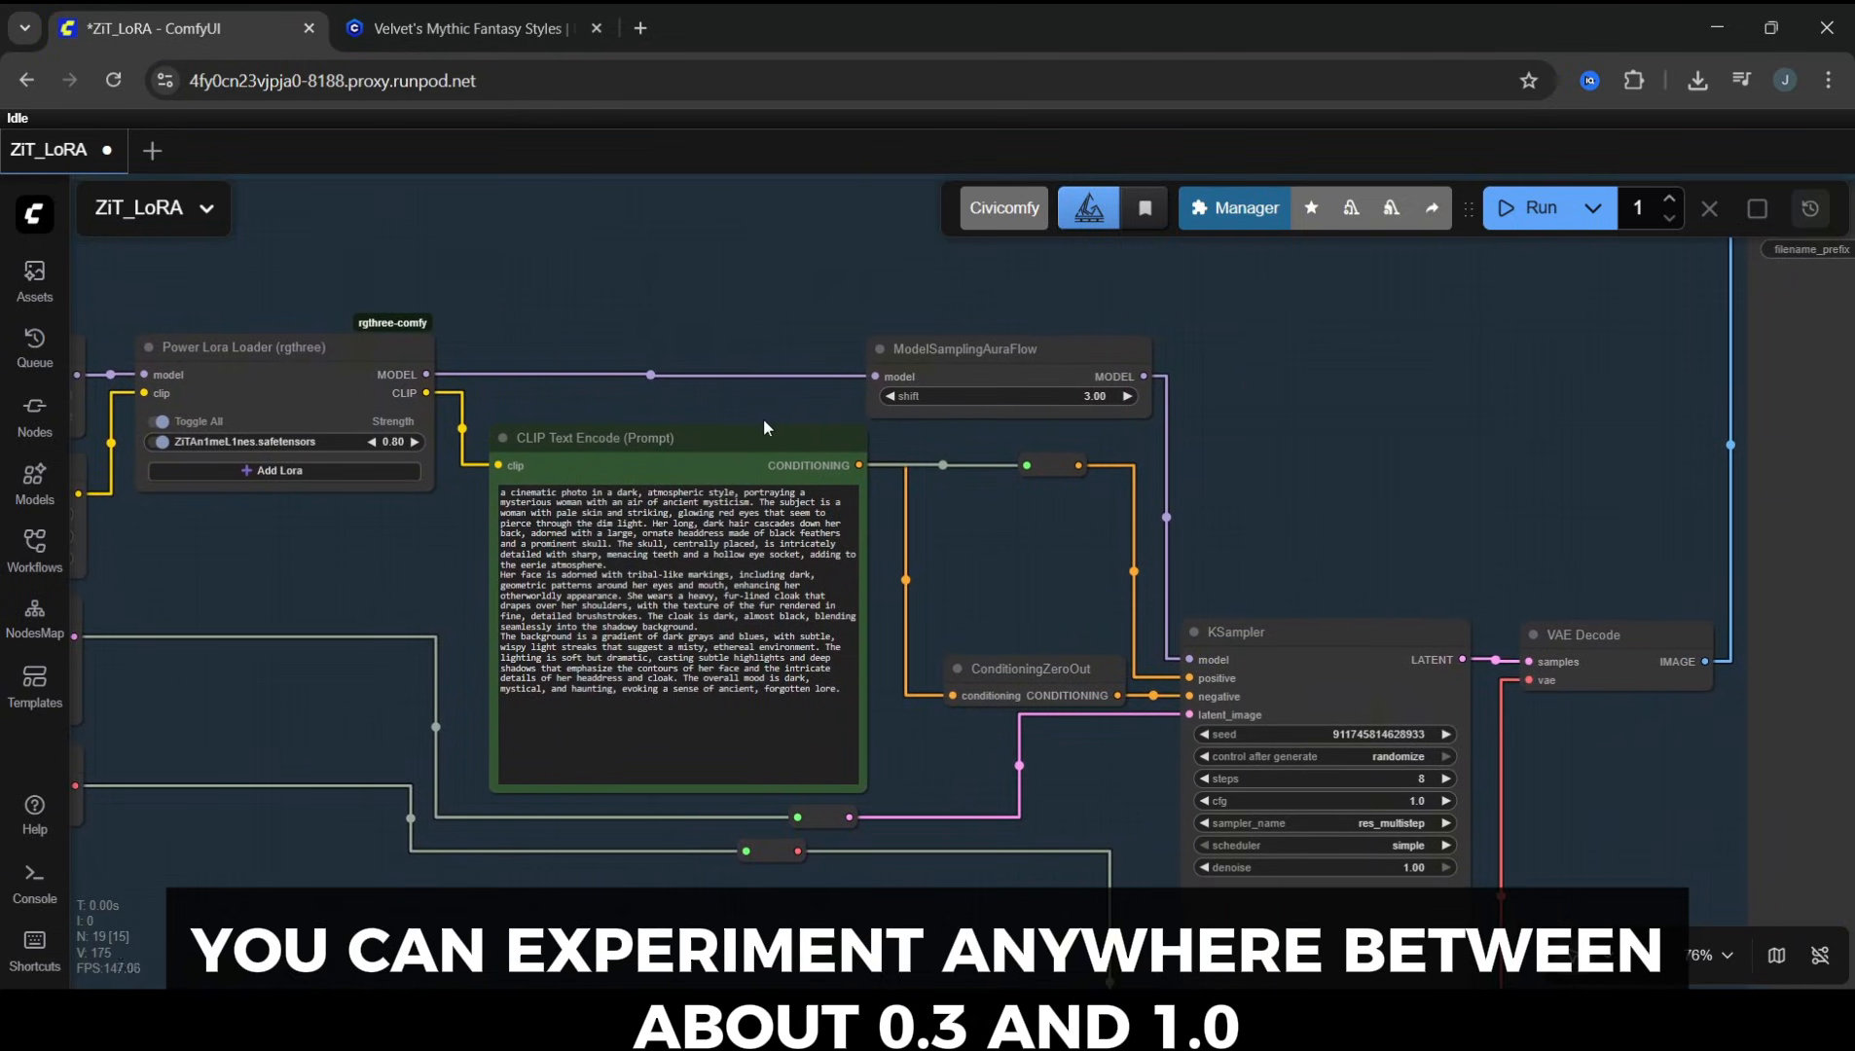
{"action": "left_click", "coordinate": [412, 441]}
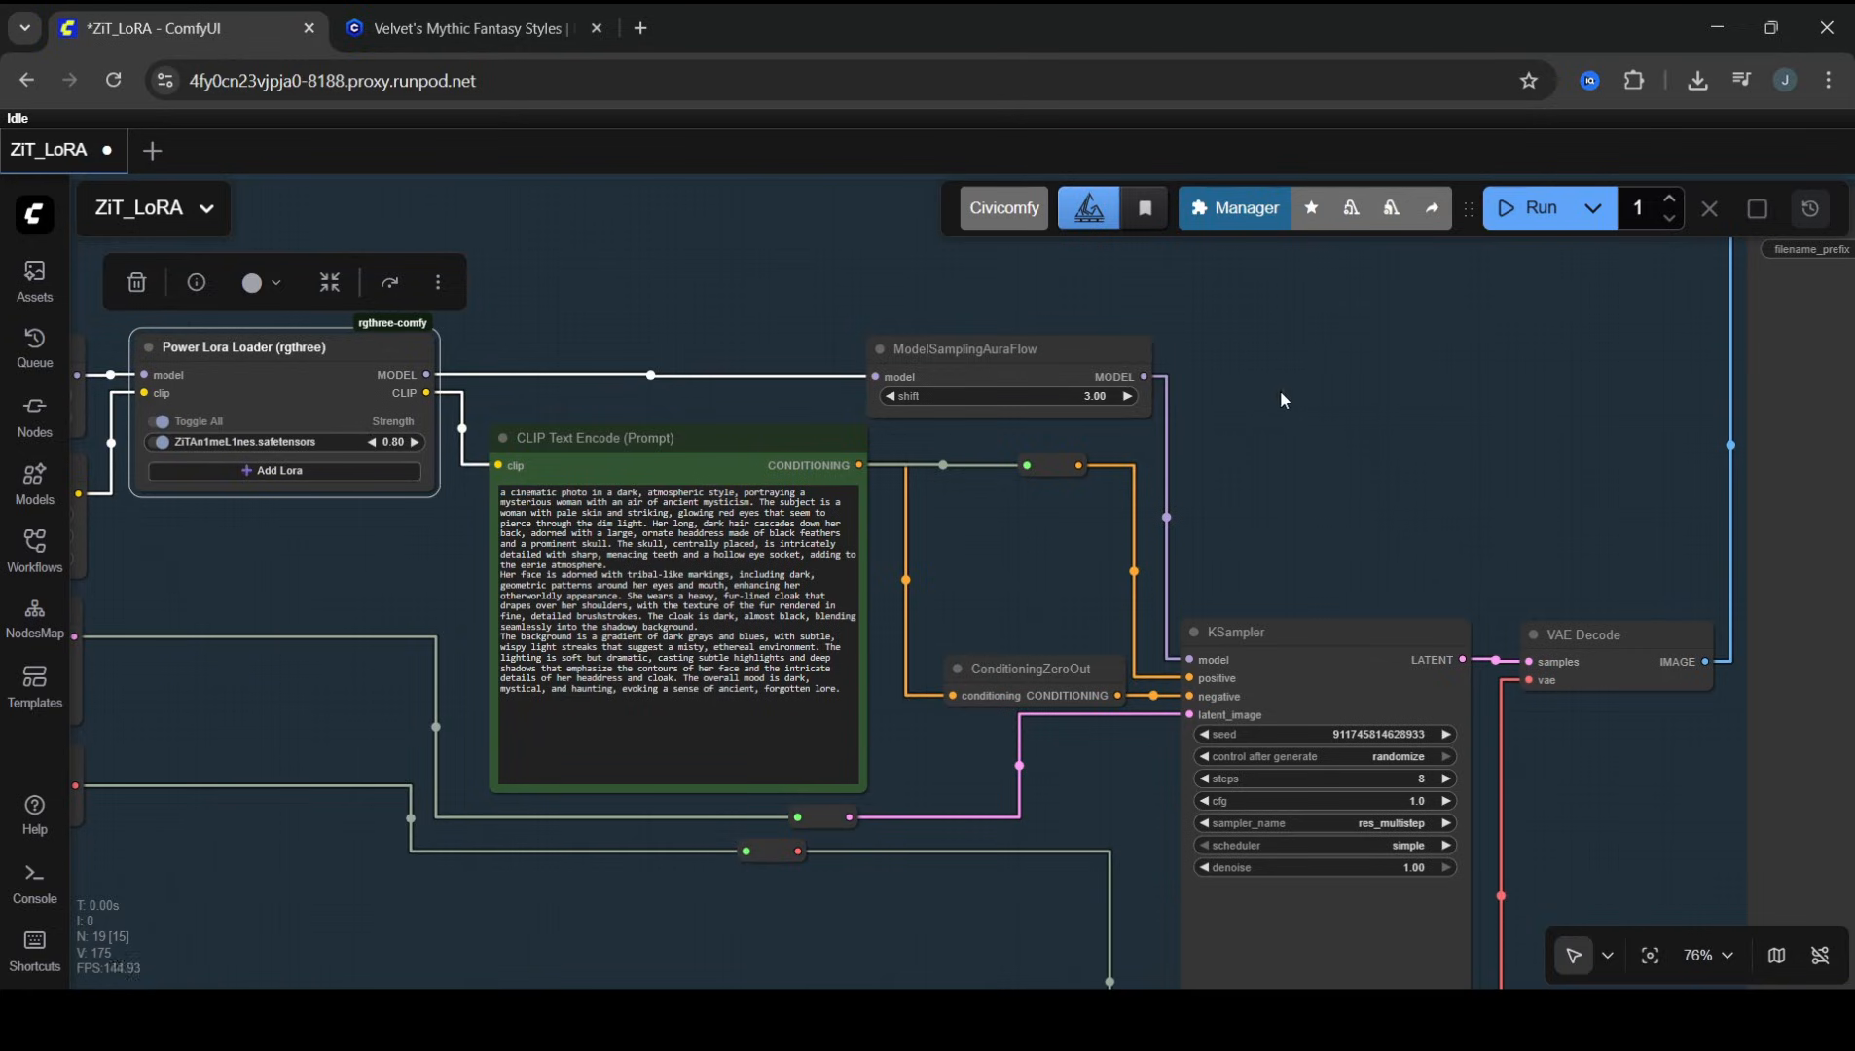
Step: Run the workflow and view the generated skull-headdress portrait in Save Image
{"action": "left_click", "coordinate": [1326, 387]}
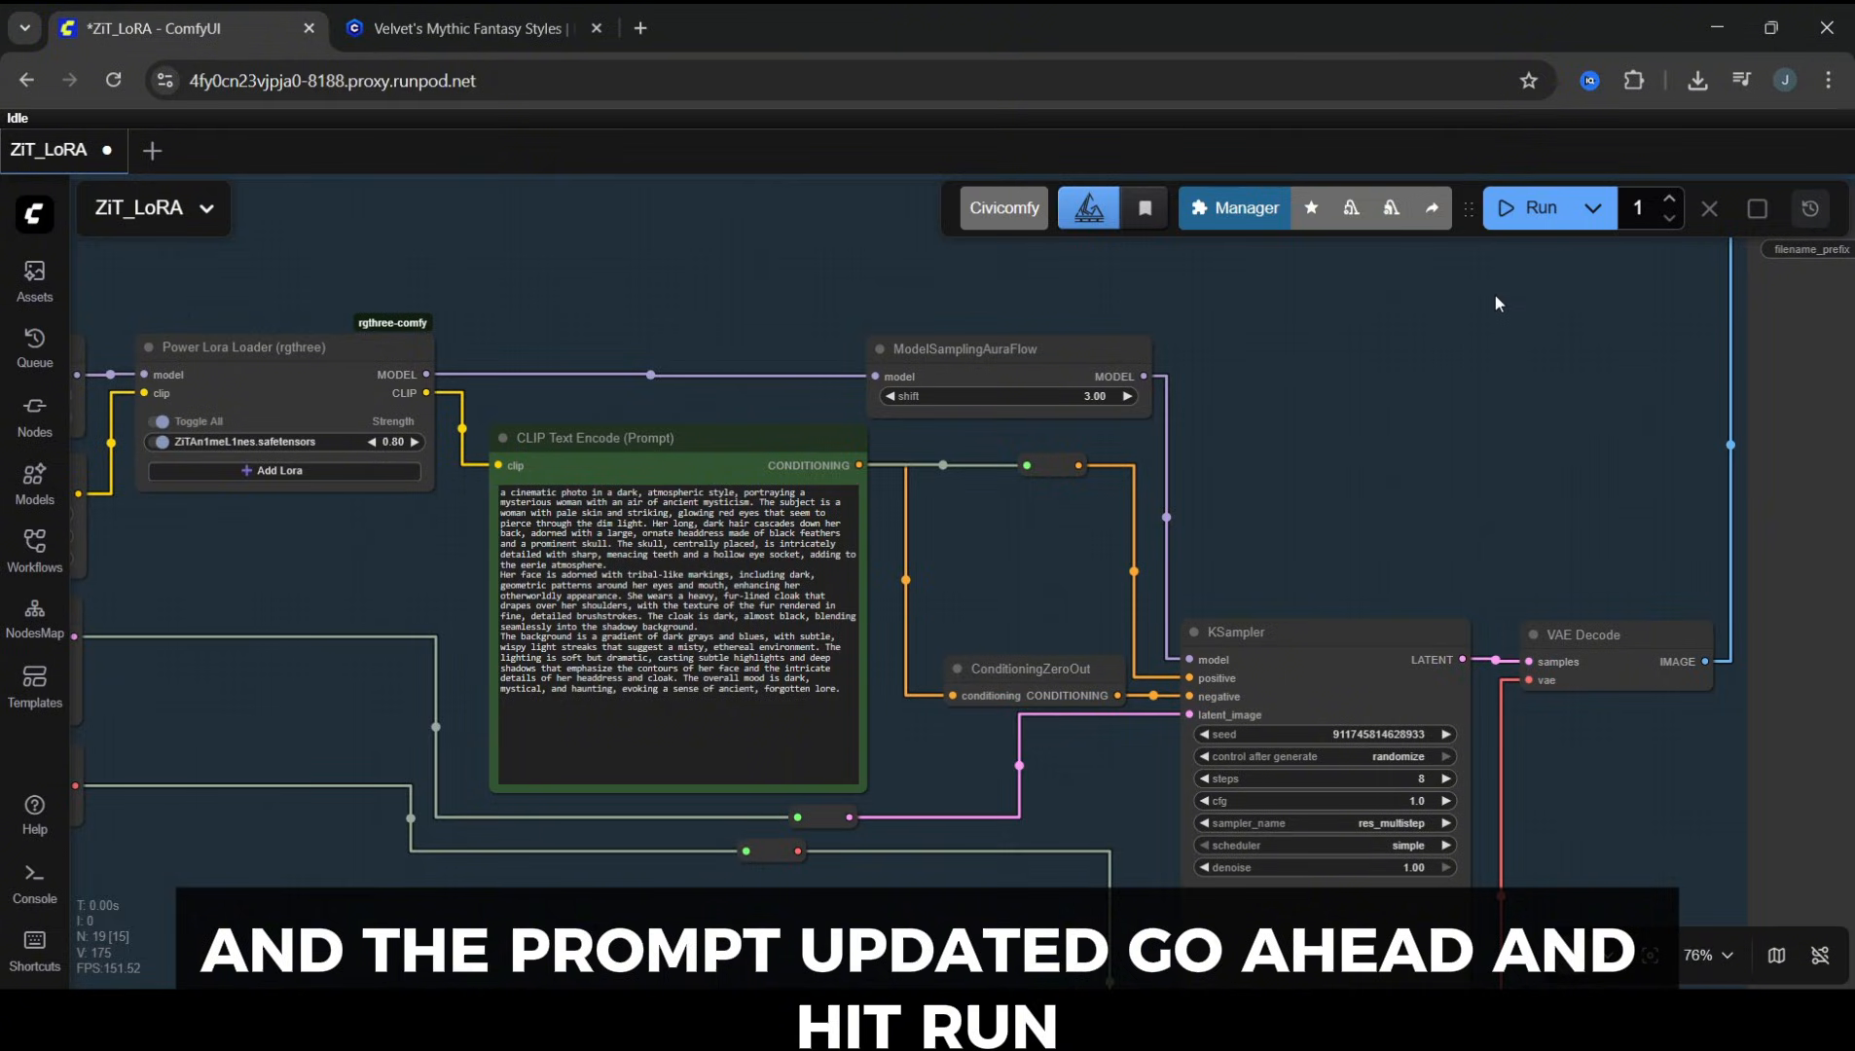
{"action": "left_click", "coordinate": [1529, 207]}
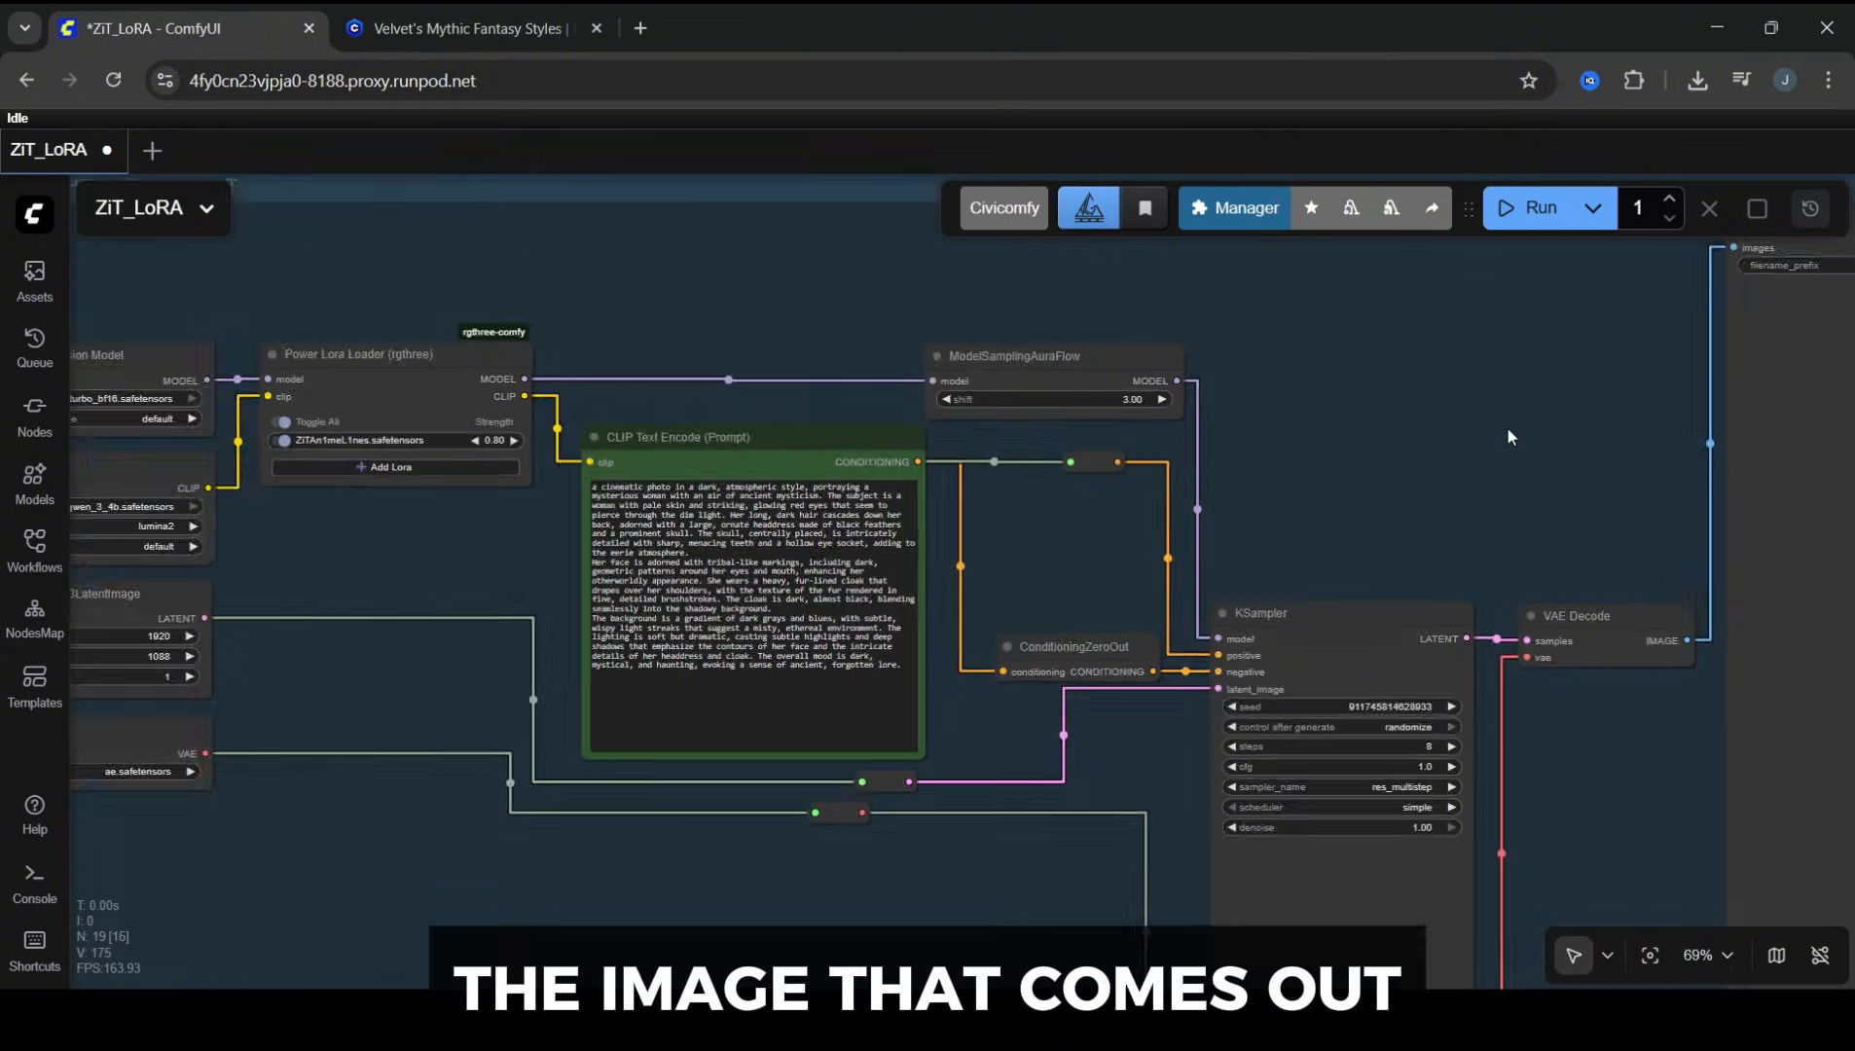
{"action": "scroll", "coordinate": [1507, 426], "scroll_direction": "down", "scroll_amount": 3}
{"action": "left_click_drag", "start_coordinate": [1507, 425], "coordinate": [121, 375]}
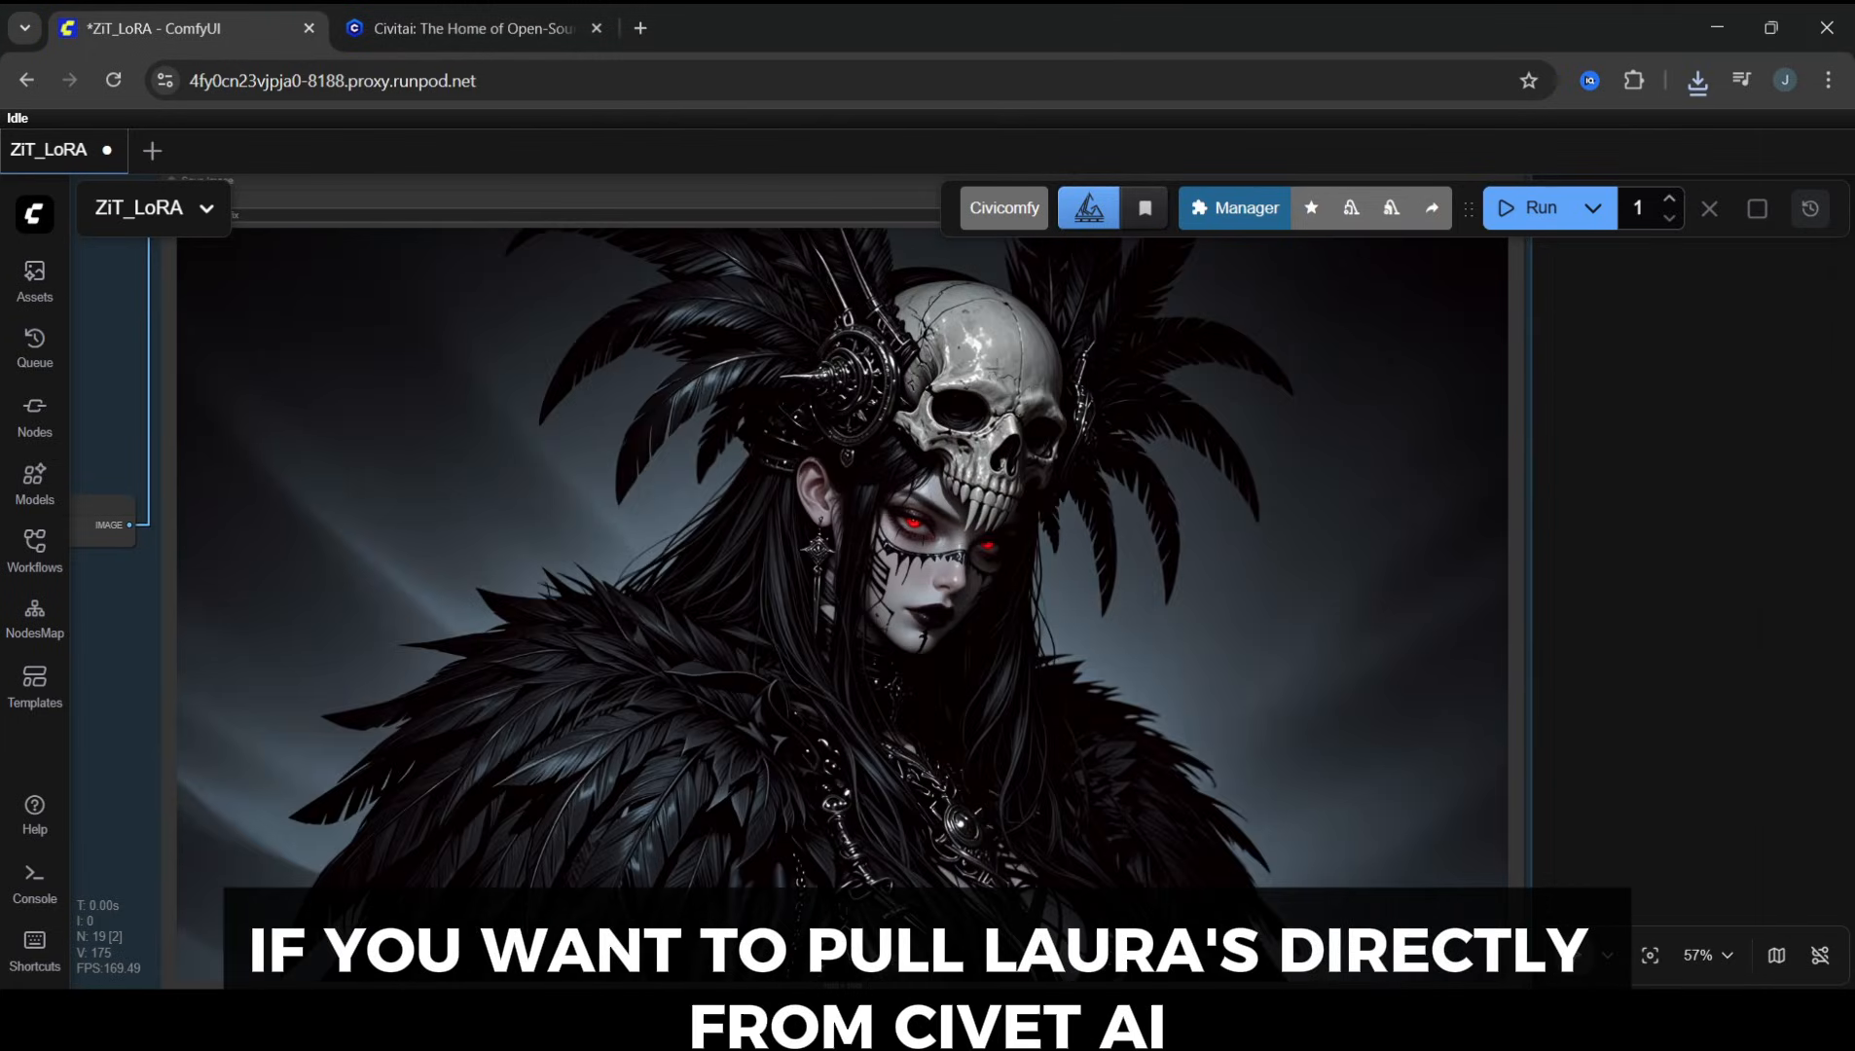
Step: Open Civitai's Manage Account page from the avatar menu's settings cog
{"action": "left_click", "coordinate": [471, 31]}
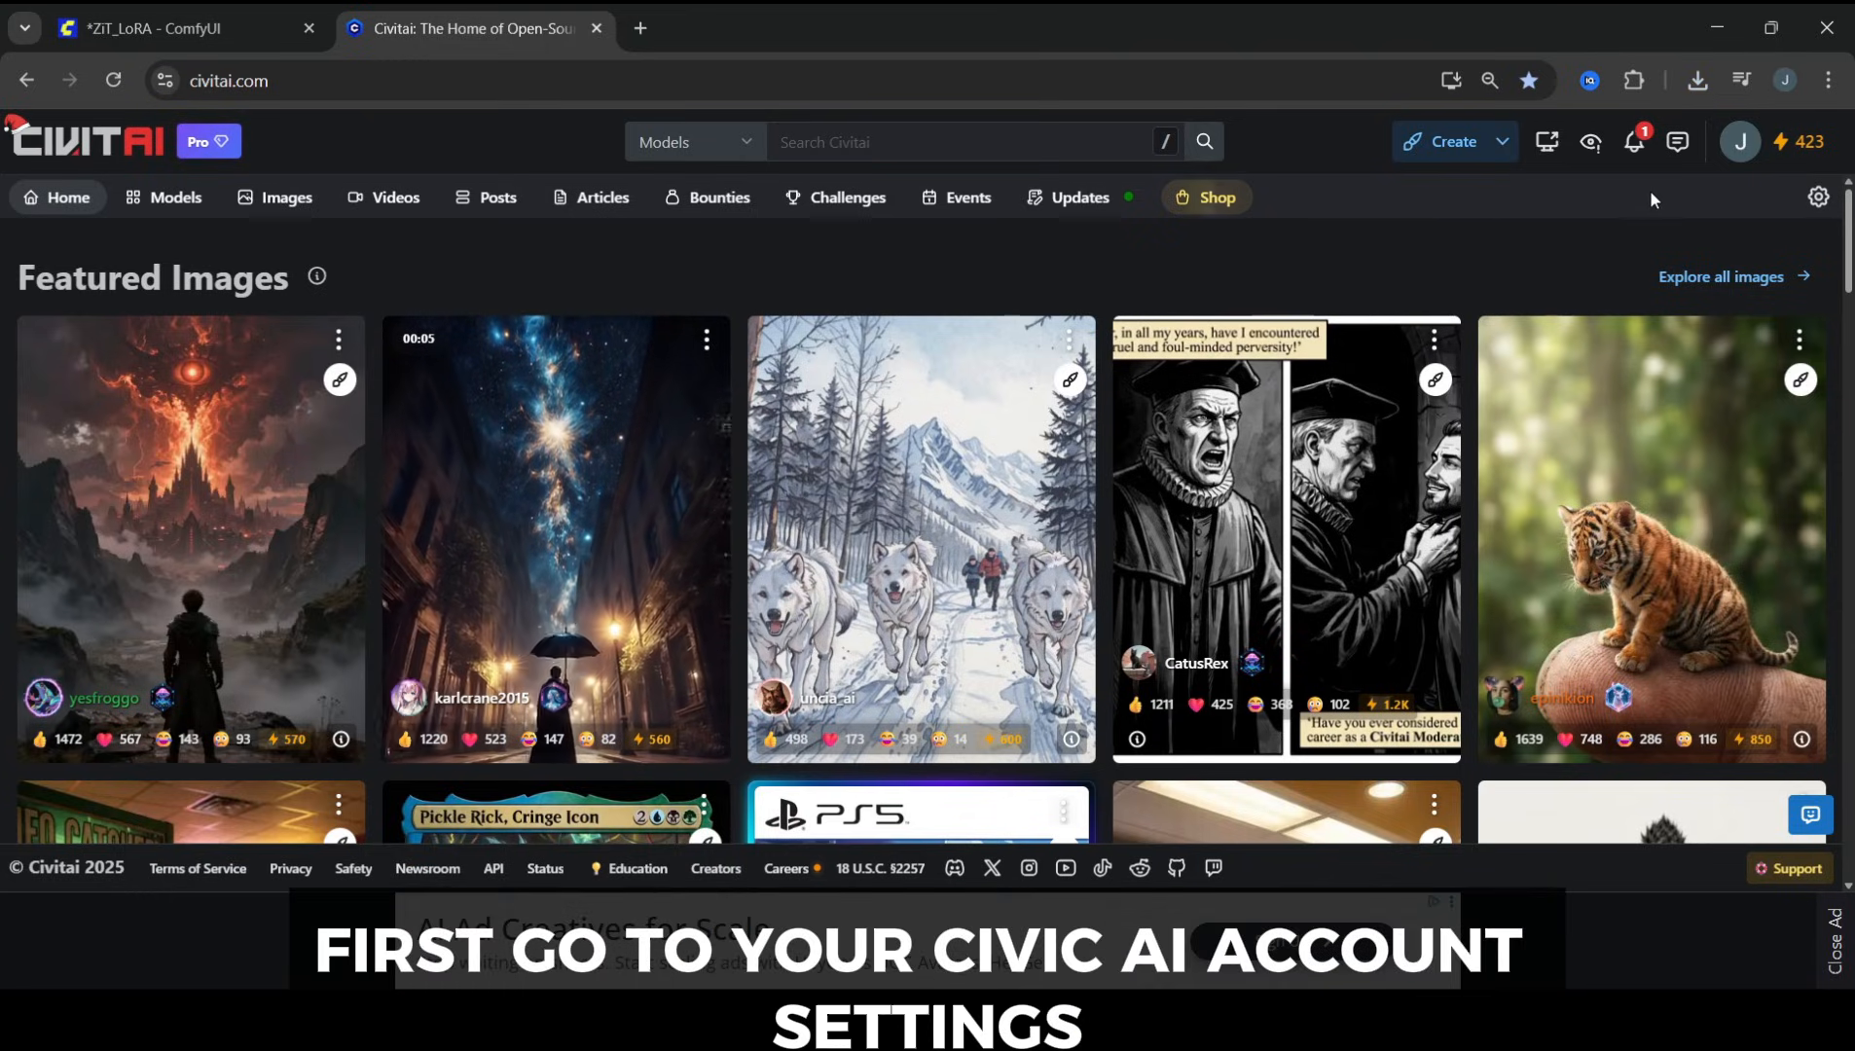
{"action": "left_click", "coordinate": [1780, 145]}
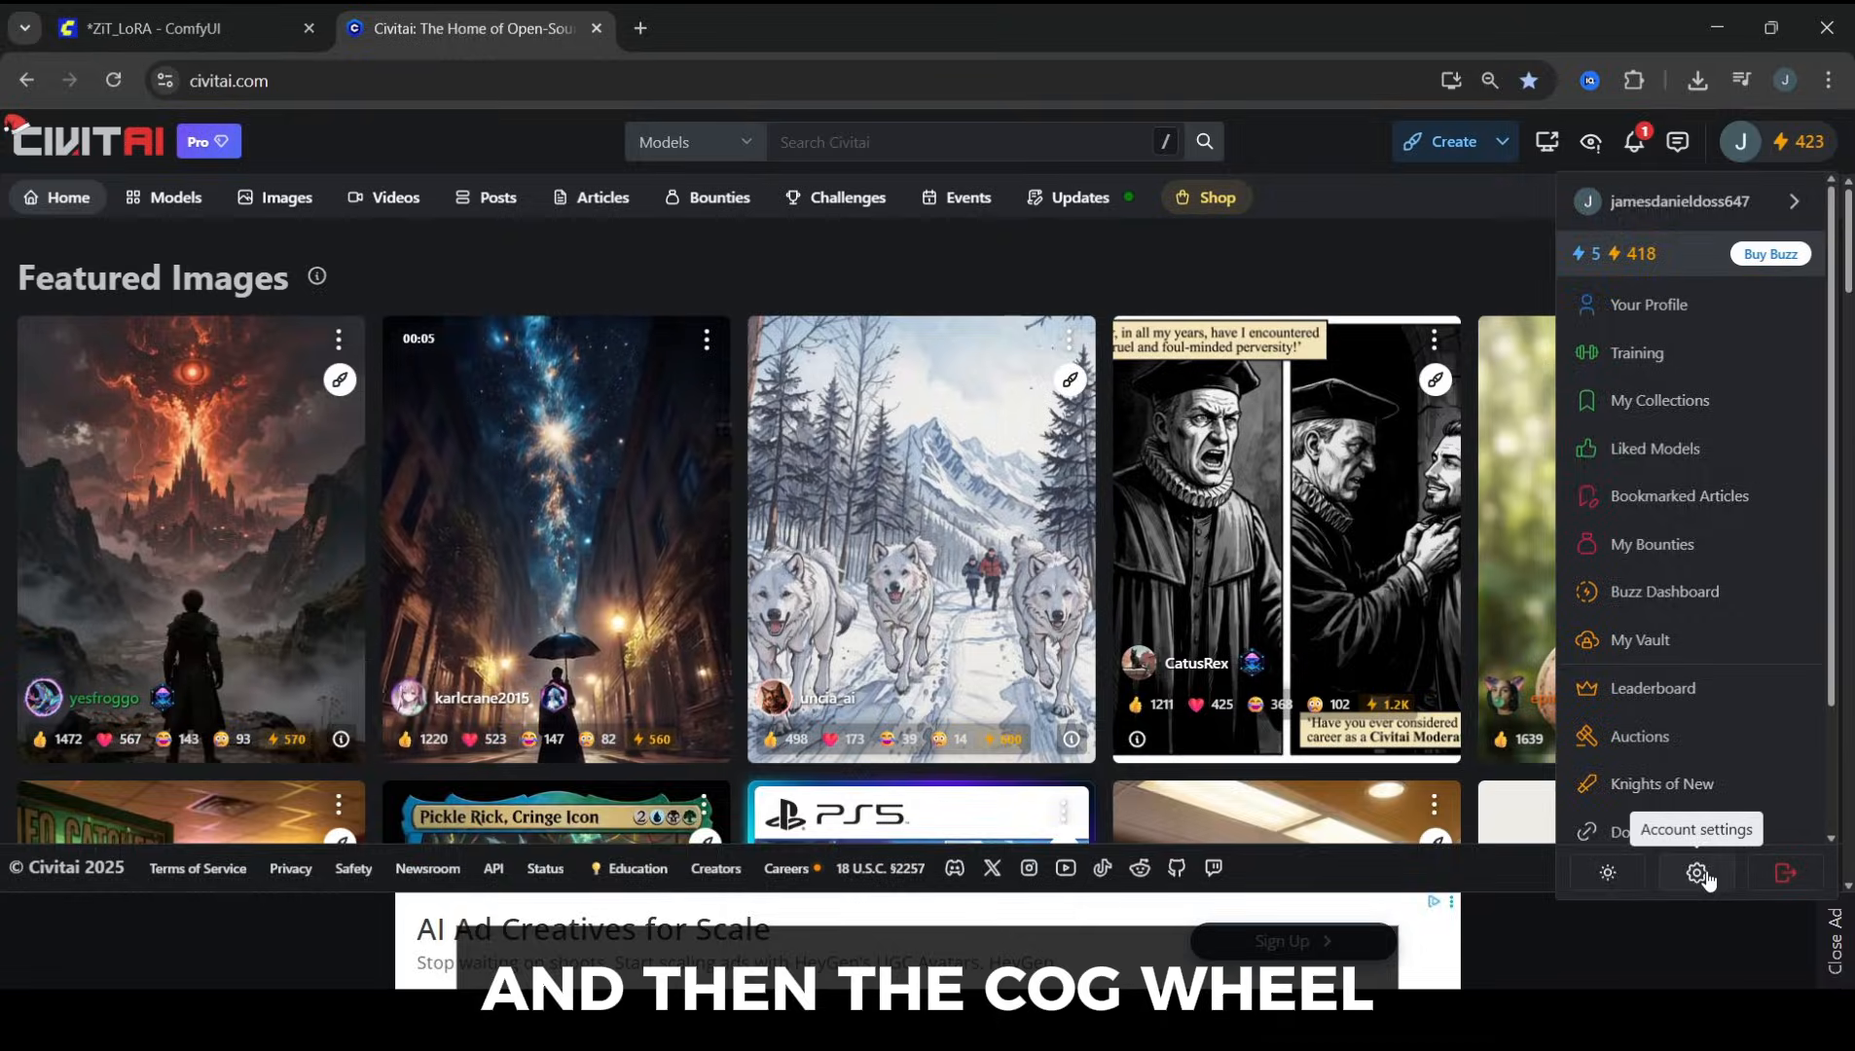
{"action": "left_click", "coordinate": [1697, 873]}
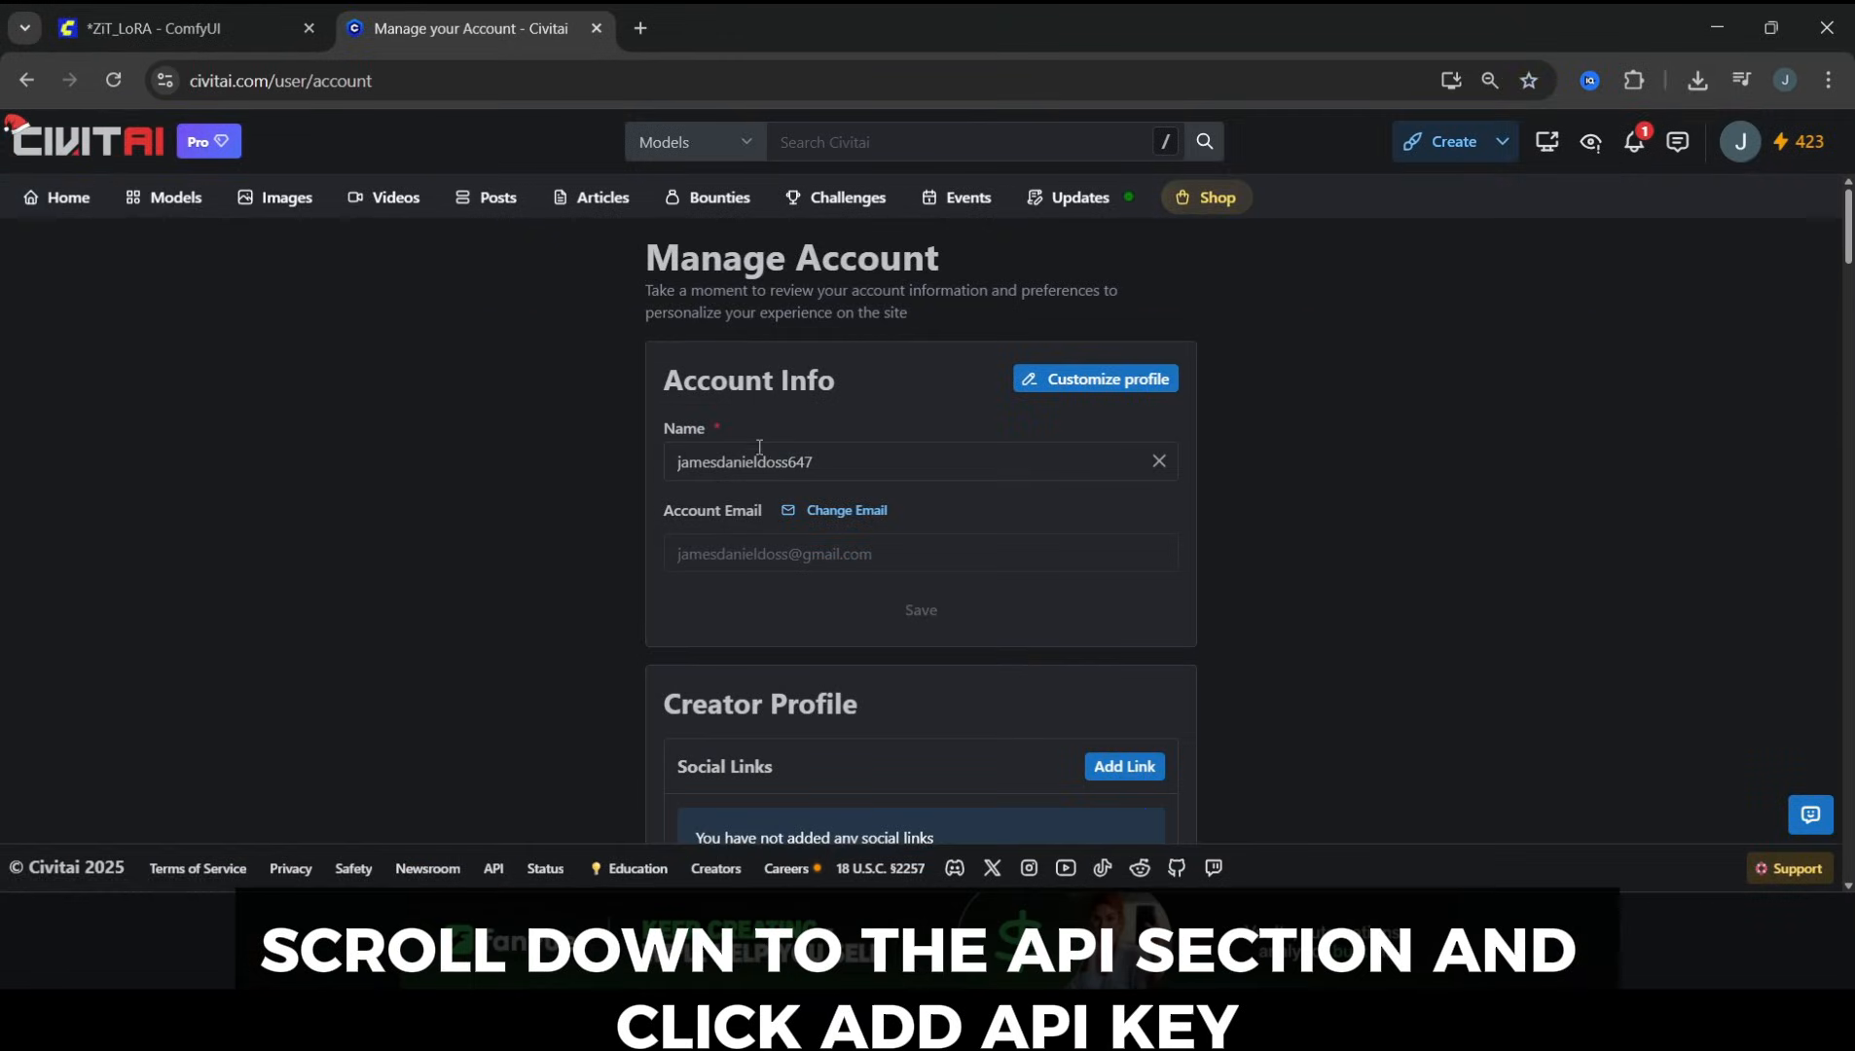
{"action": "scroll", "coordinate": [869, 489], "scroll_direction": "down", "scroll_amount": 8}
{"action": "scroll", "coordinate": [869, 490], "scroll_direction": "down", "scroll_amount": 8}
{"action": "scroll", "coordinate": [869, 489], "scroll_direction": "down", "scroll_amount": 8}
{"action": "scroll", "coordinate": [869, 489], "scroll_direction": "down", "scroll_amount": 8}
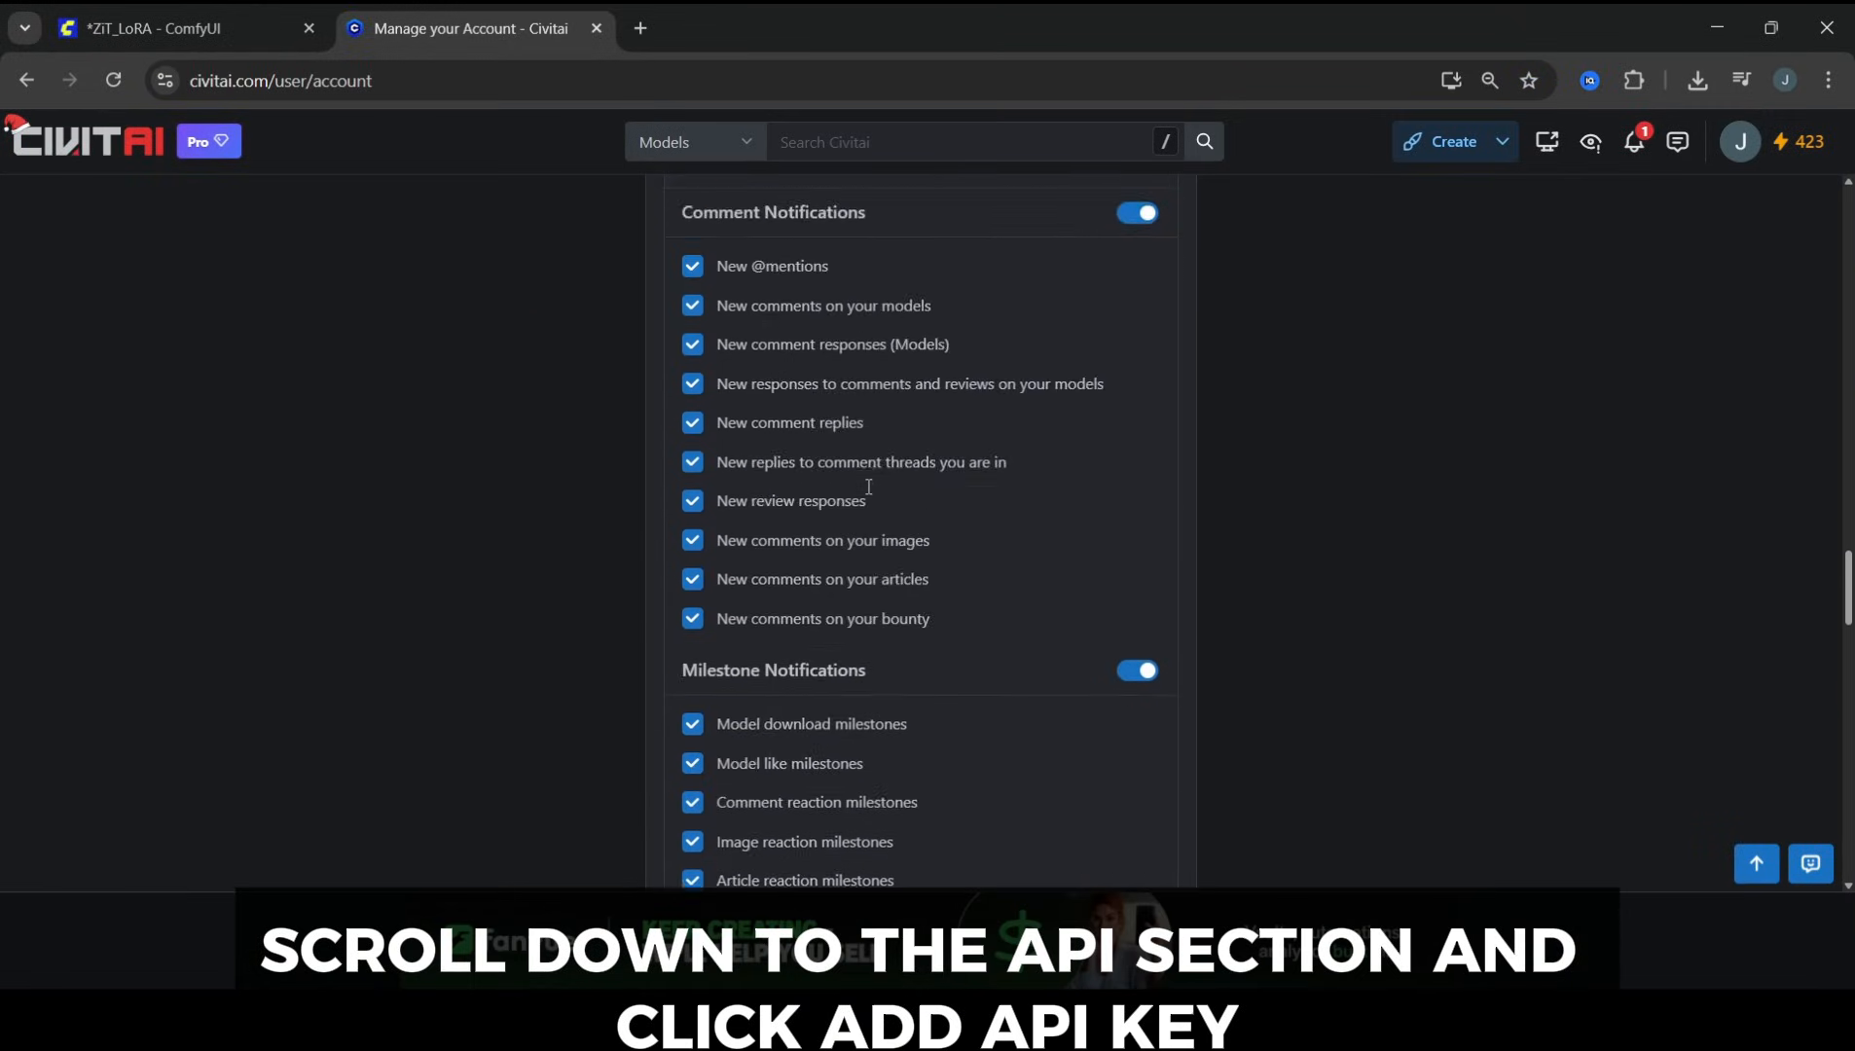
{"action": "scroll", "coordinate": [869, 490], "scroll_direction": "down", "scroll_amount": 8}
{"action": "scroll", "coordinate": [868, 489], "scroll_direction": "down", "scroll_amount": 8}
{"action": "scroll", "coordinate": [868, 489], "scroll_direction": "down", "scroll_amount": 5}
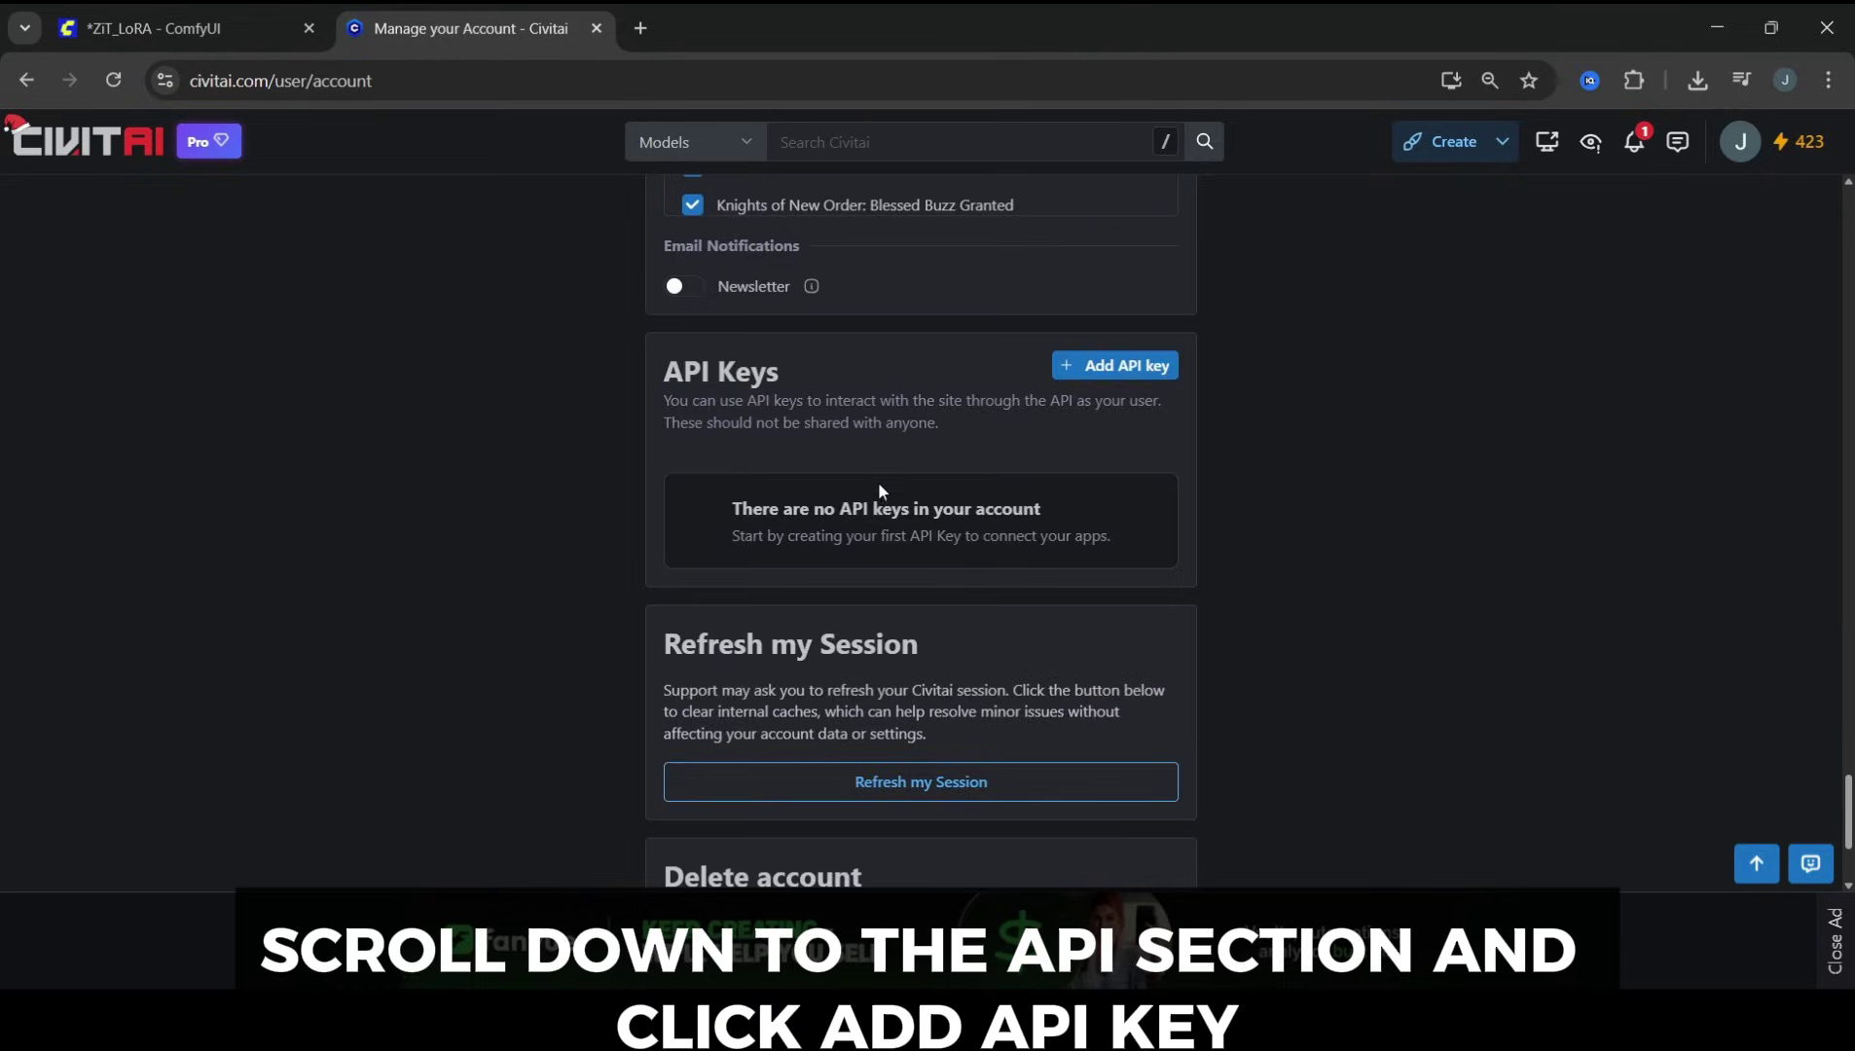
Step: Add a Civitai API key named Comfy Storage, save it and copy the generated key
{"action": "left_click", "coordinate": [1116, 364]}
{"action": "type", "text": "Comfy Storage"}
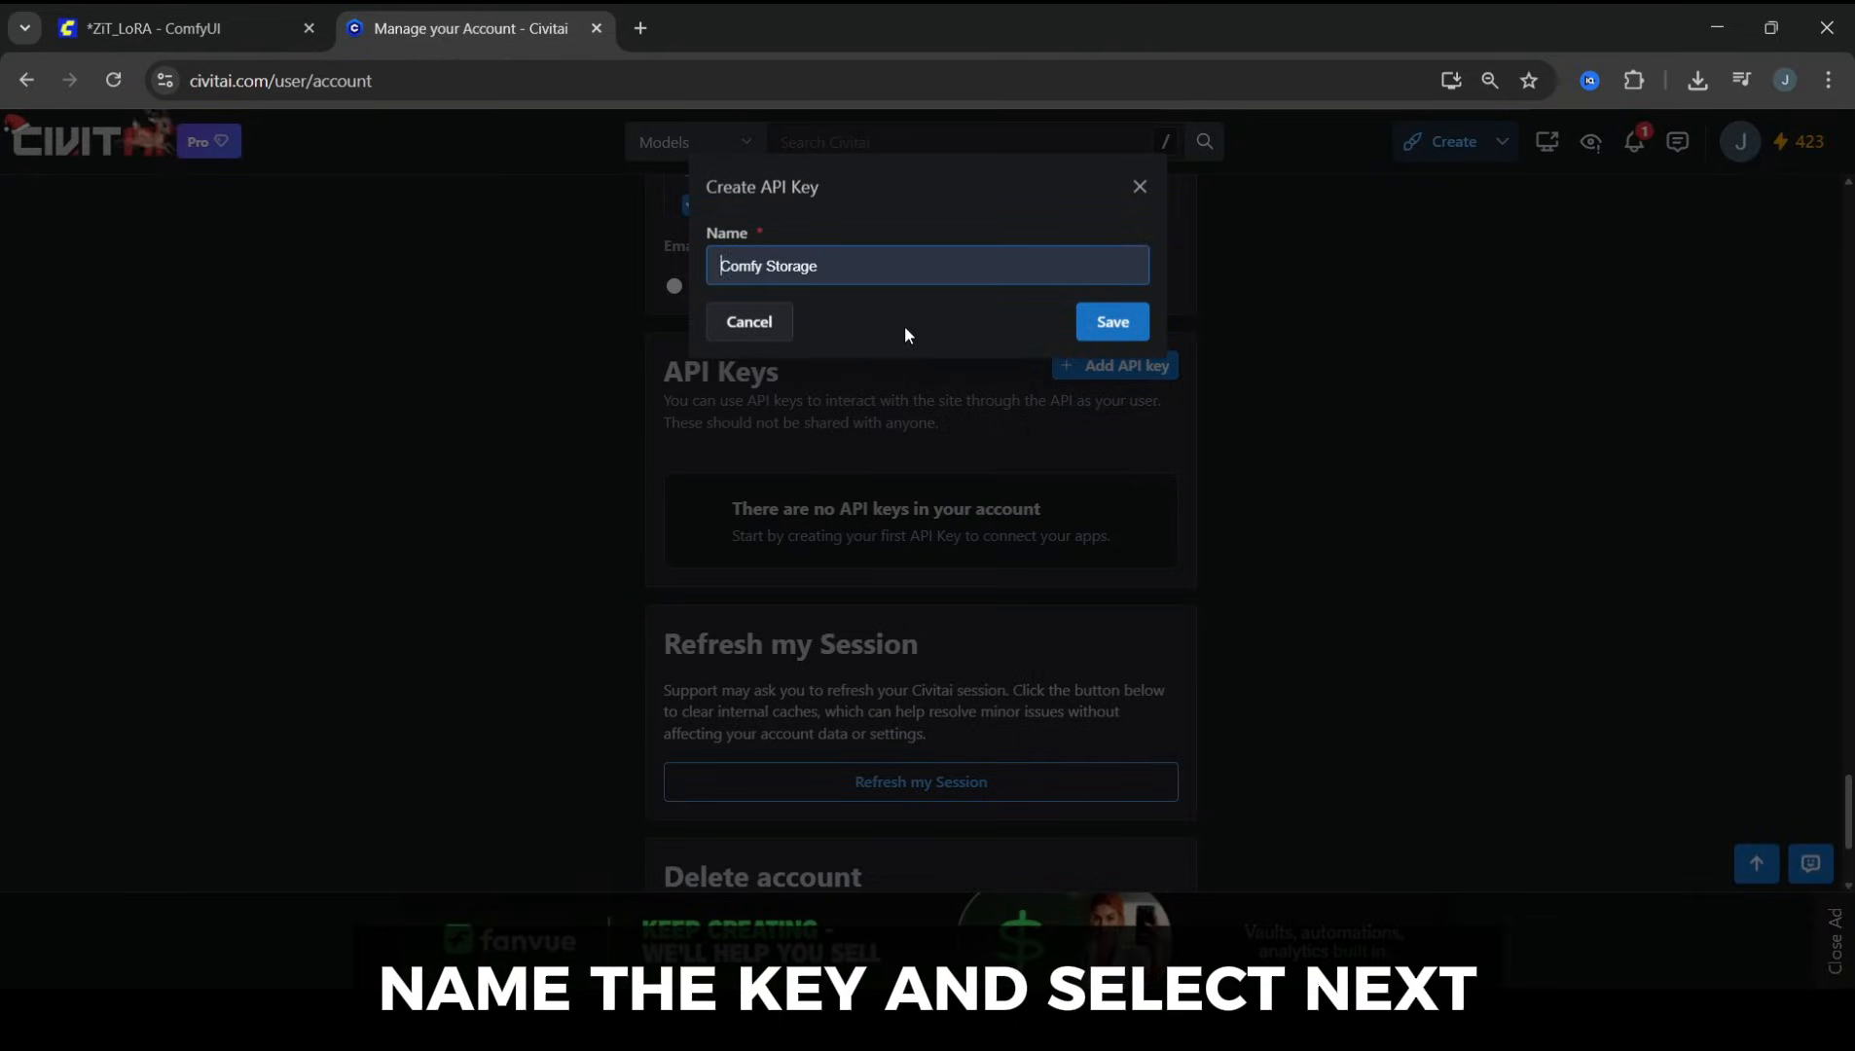
{"action": "left_click", "coordinate": [1111, 321]}
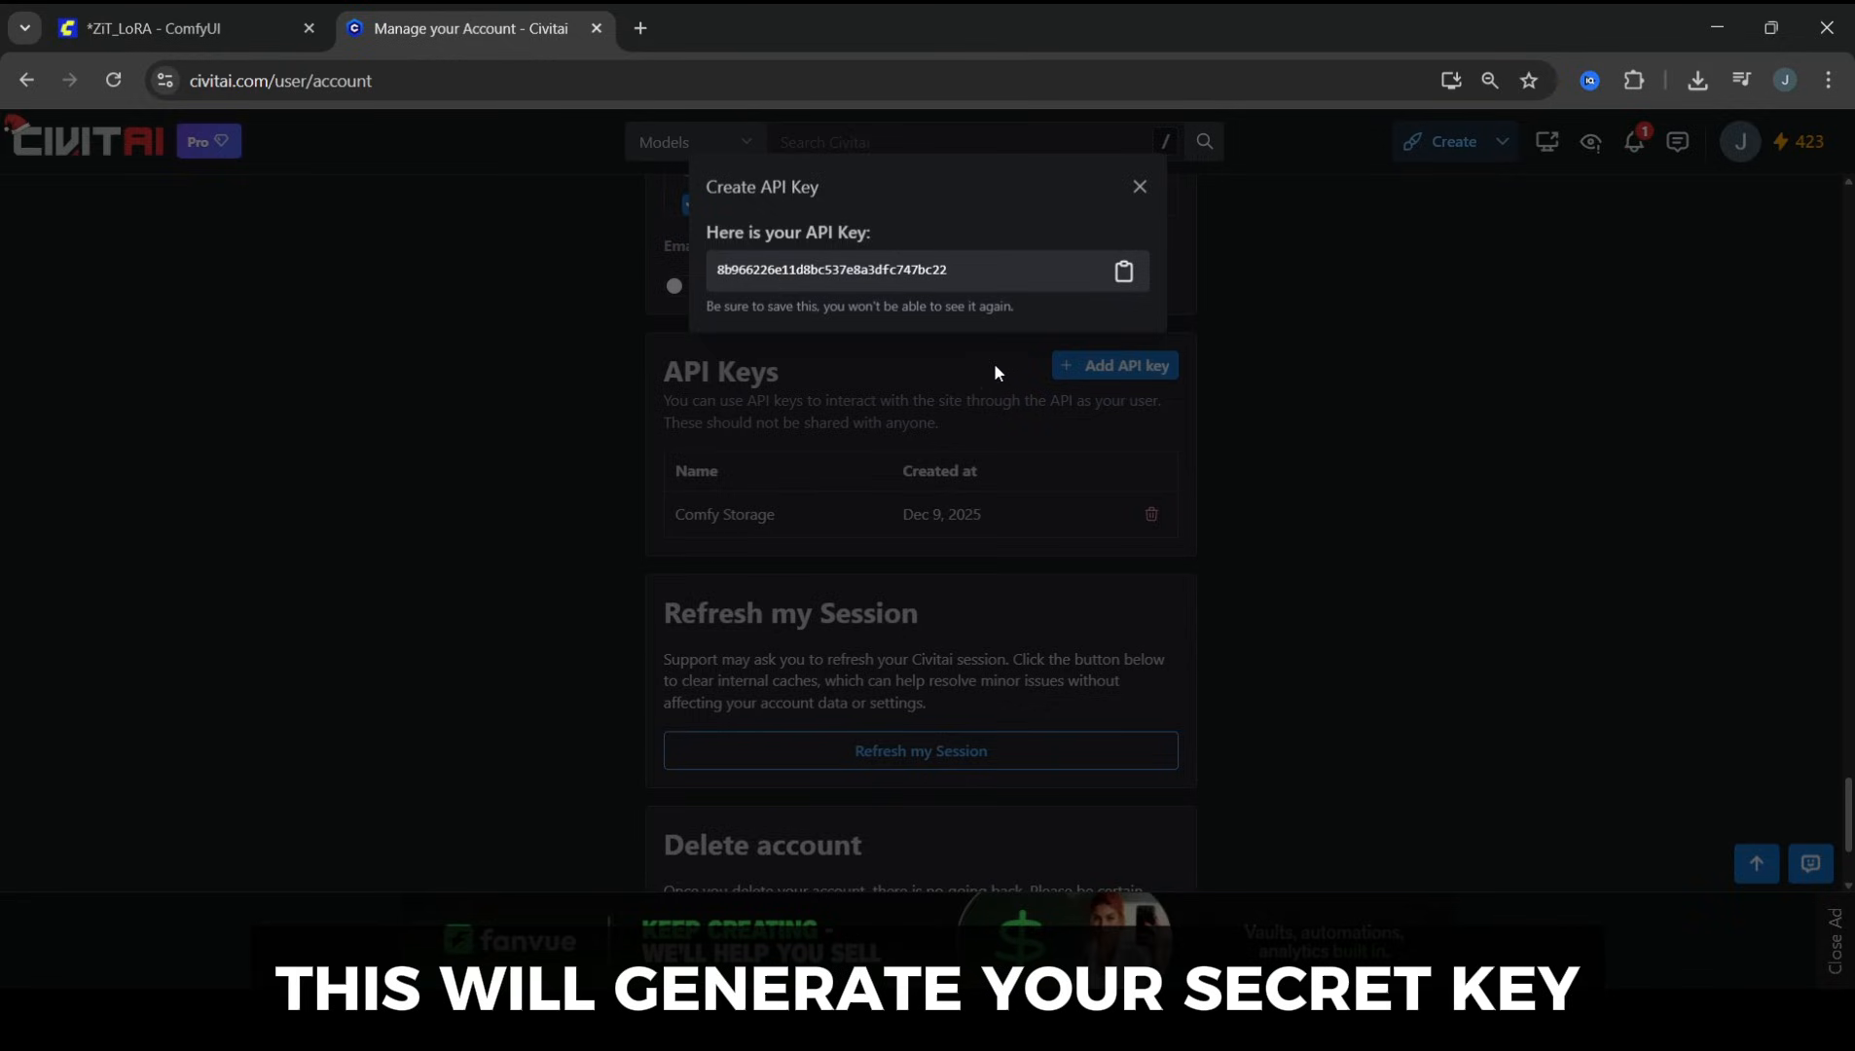
{"action": "left_click", "coordinate": [1122, 271]}
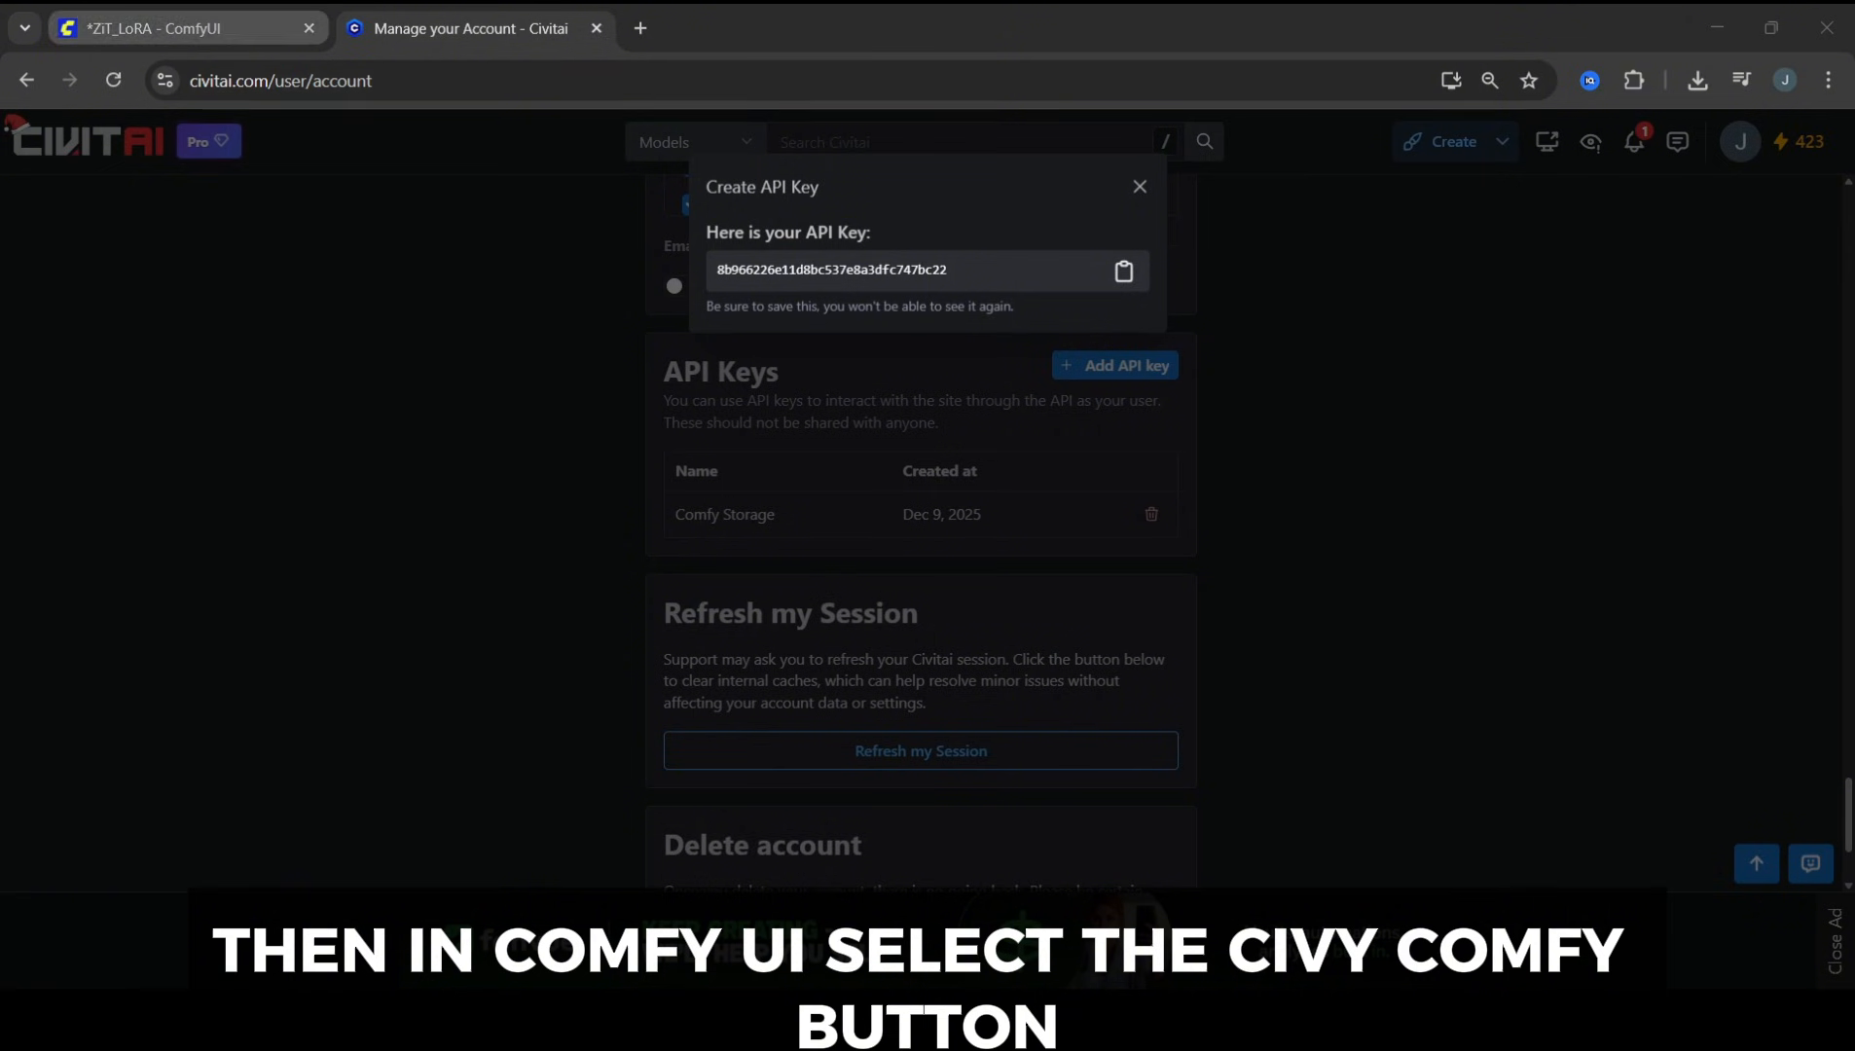
Step: Paste the Civitai API key into Civicomfy's settings in ComfyUI and save them
{"action": "left_click", "coordinate": [152, 27]}
{"action": "left_click", "coordinate": [1013, 209]}
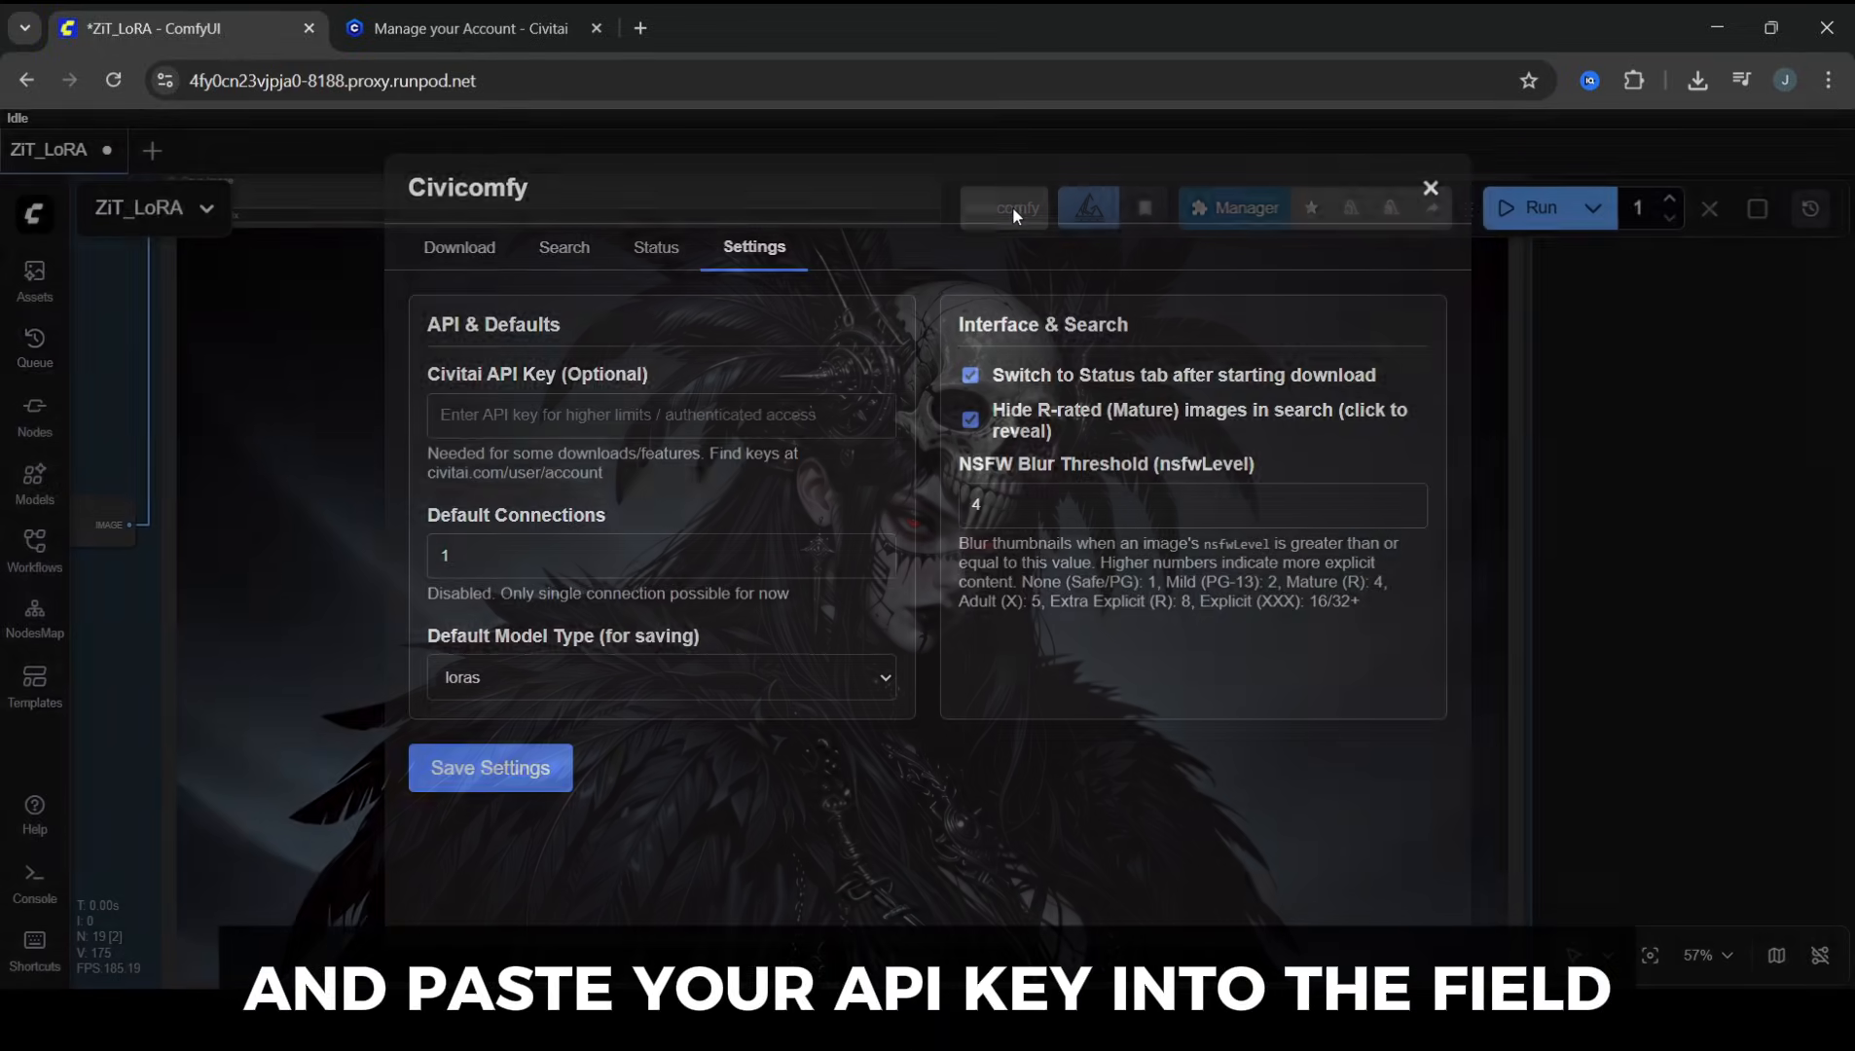
{"action": "left_click", "coordinate": [587, 413]}
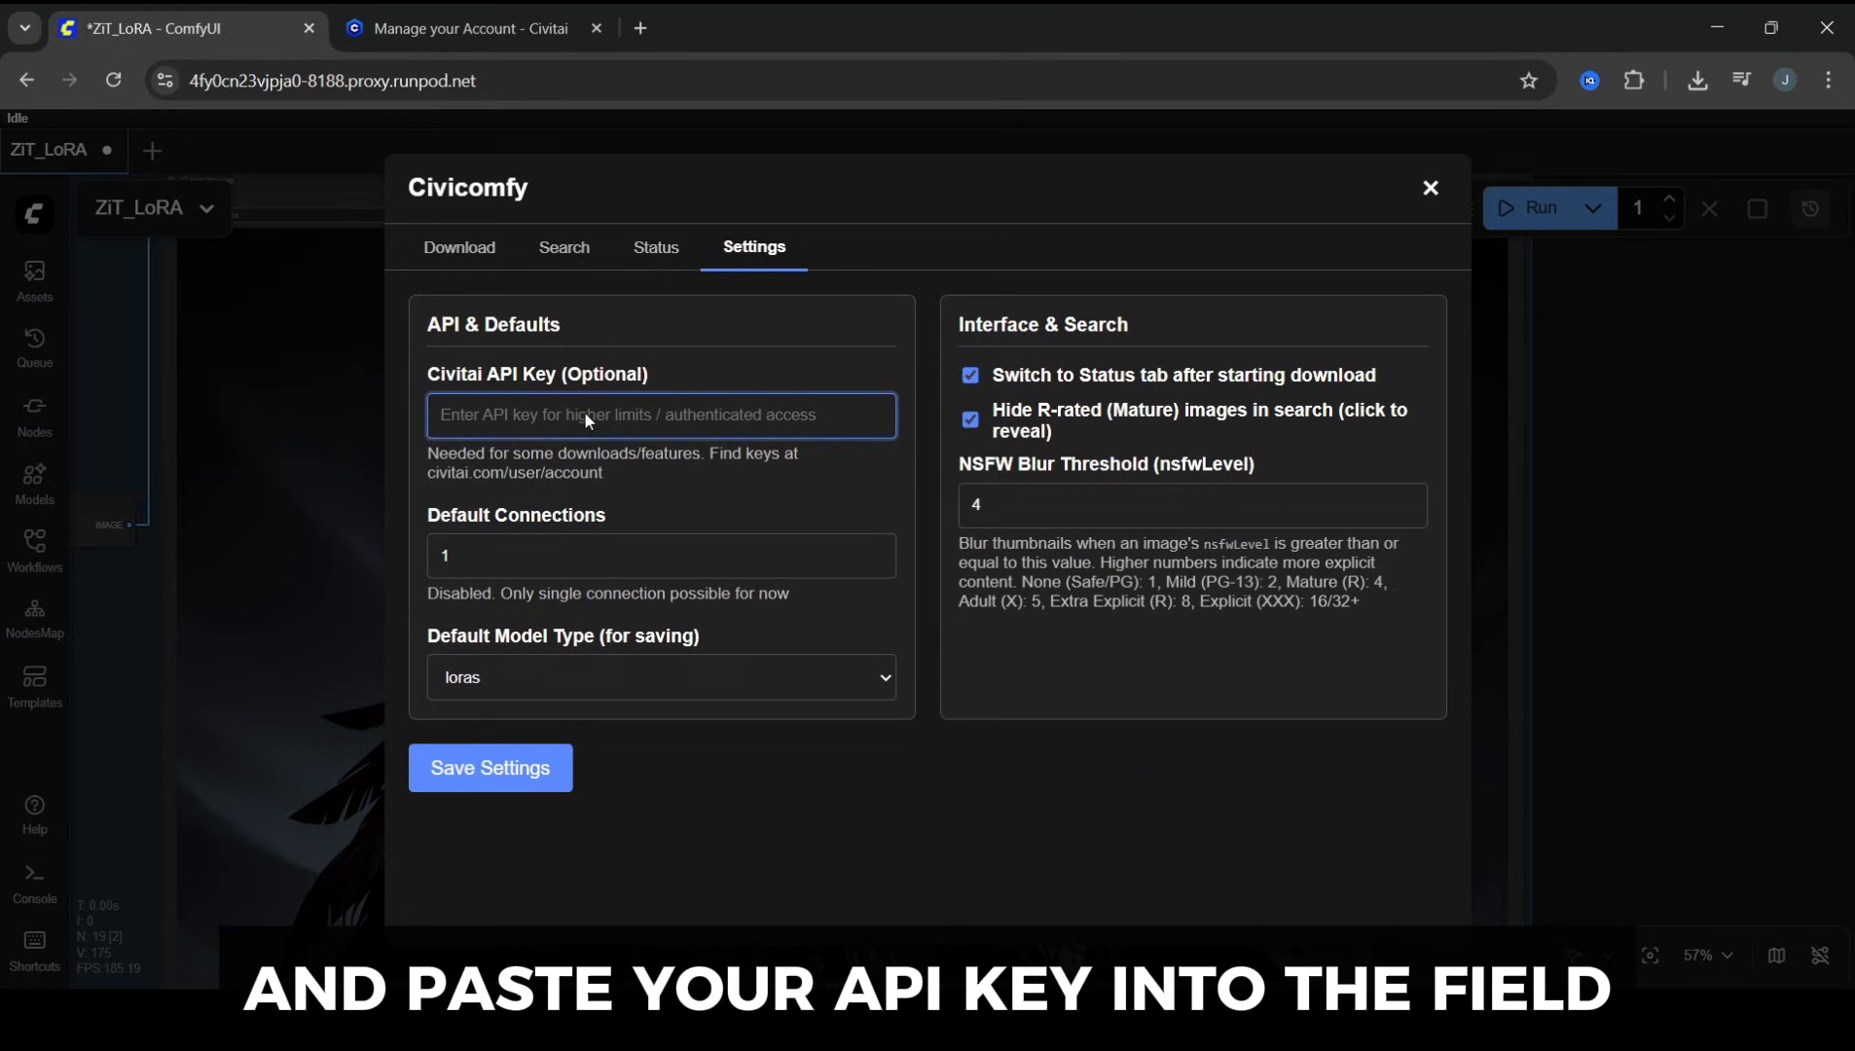
{"action": "key", "text": "ctrl+v"}
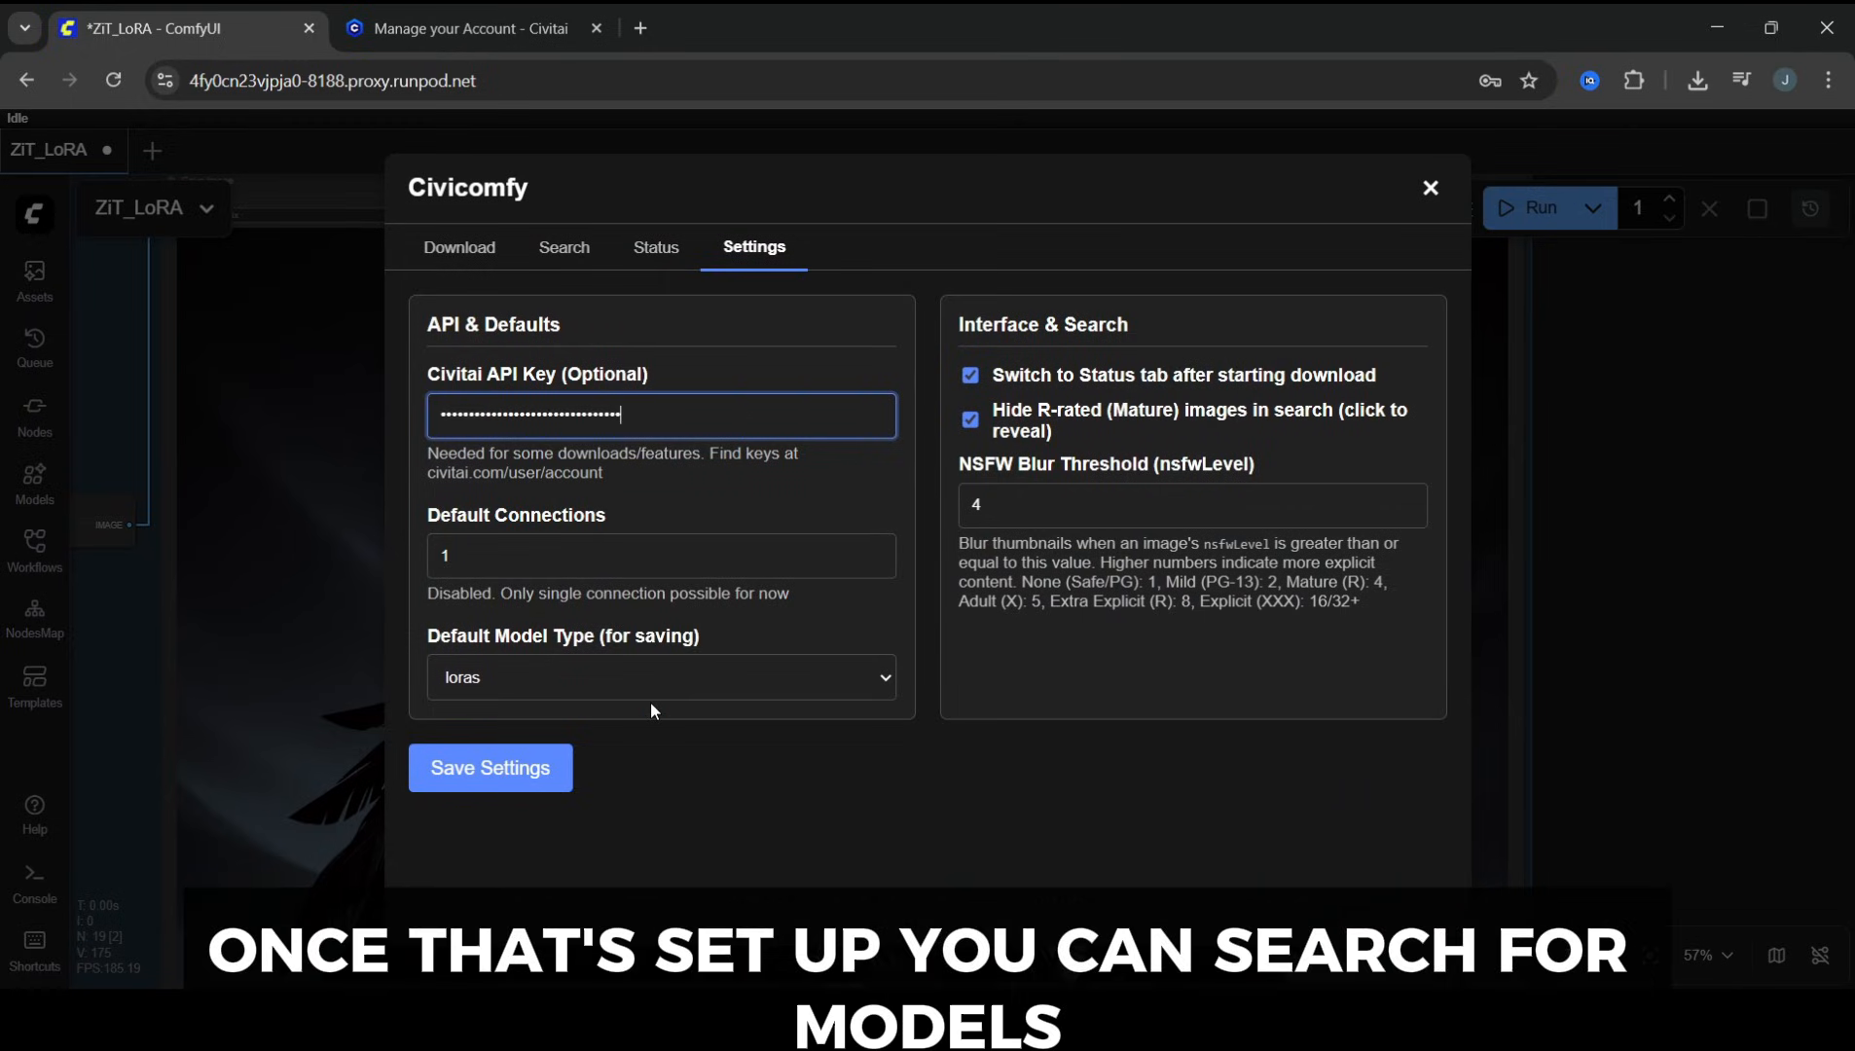
{"action": "left_click", "coordinate": [527, 778]}
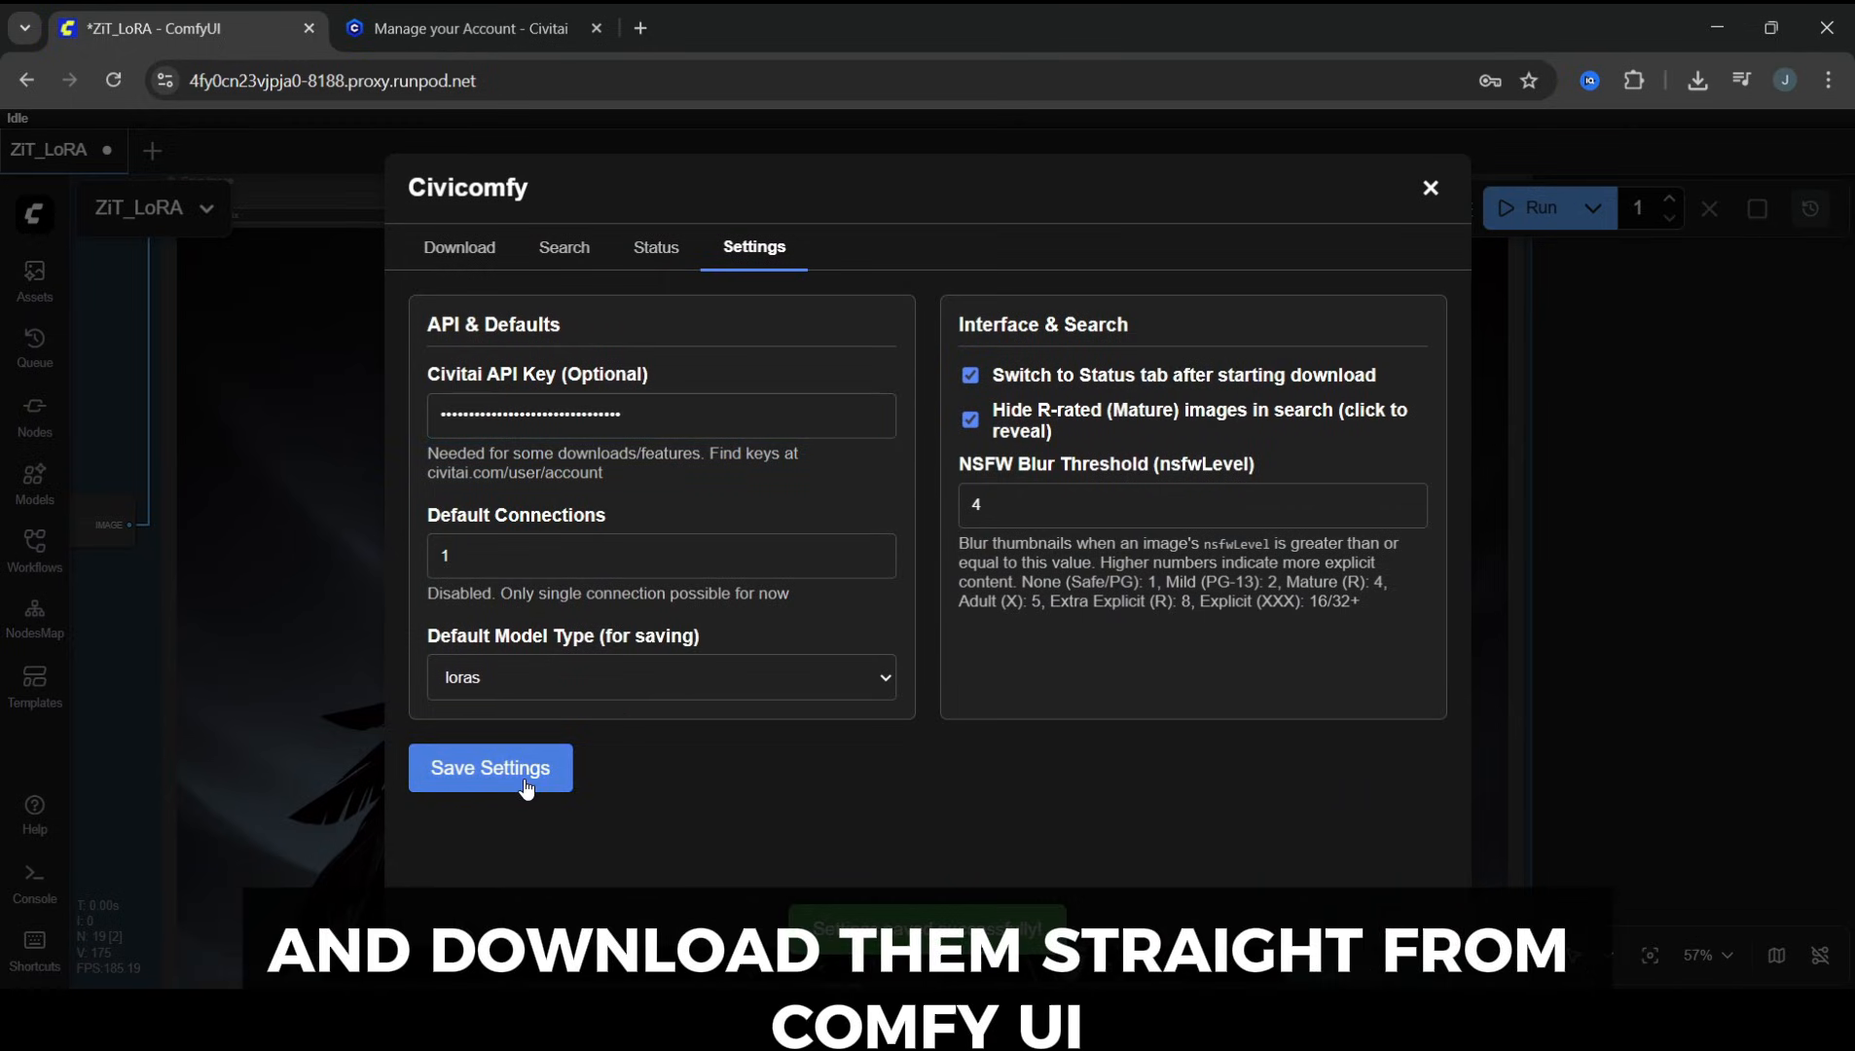
Step: Search Civicomfy for Velvet's Mythic Fantasy Styles to list its LoRA results
{"action": "left_click", "coordinate": [564, 246]}
{"action": "left_click", "coordinate": [571, 316]}
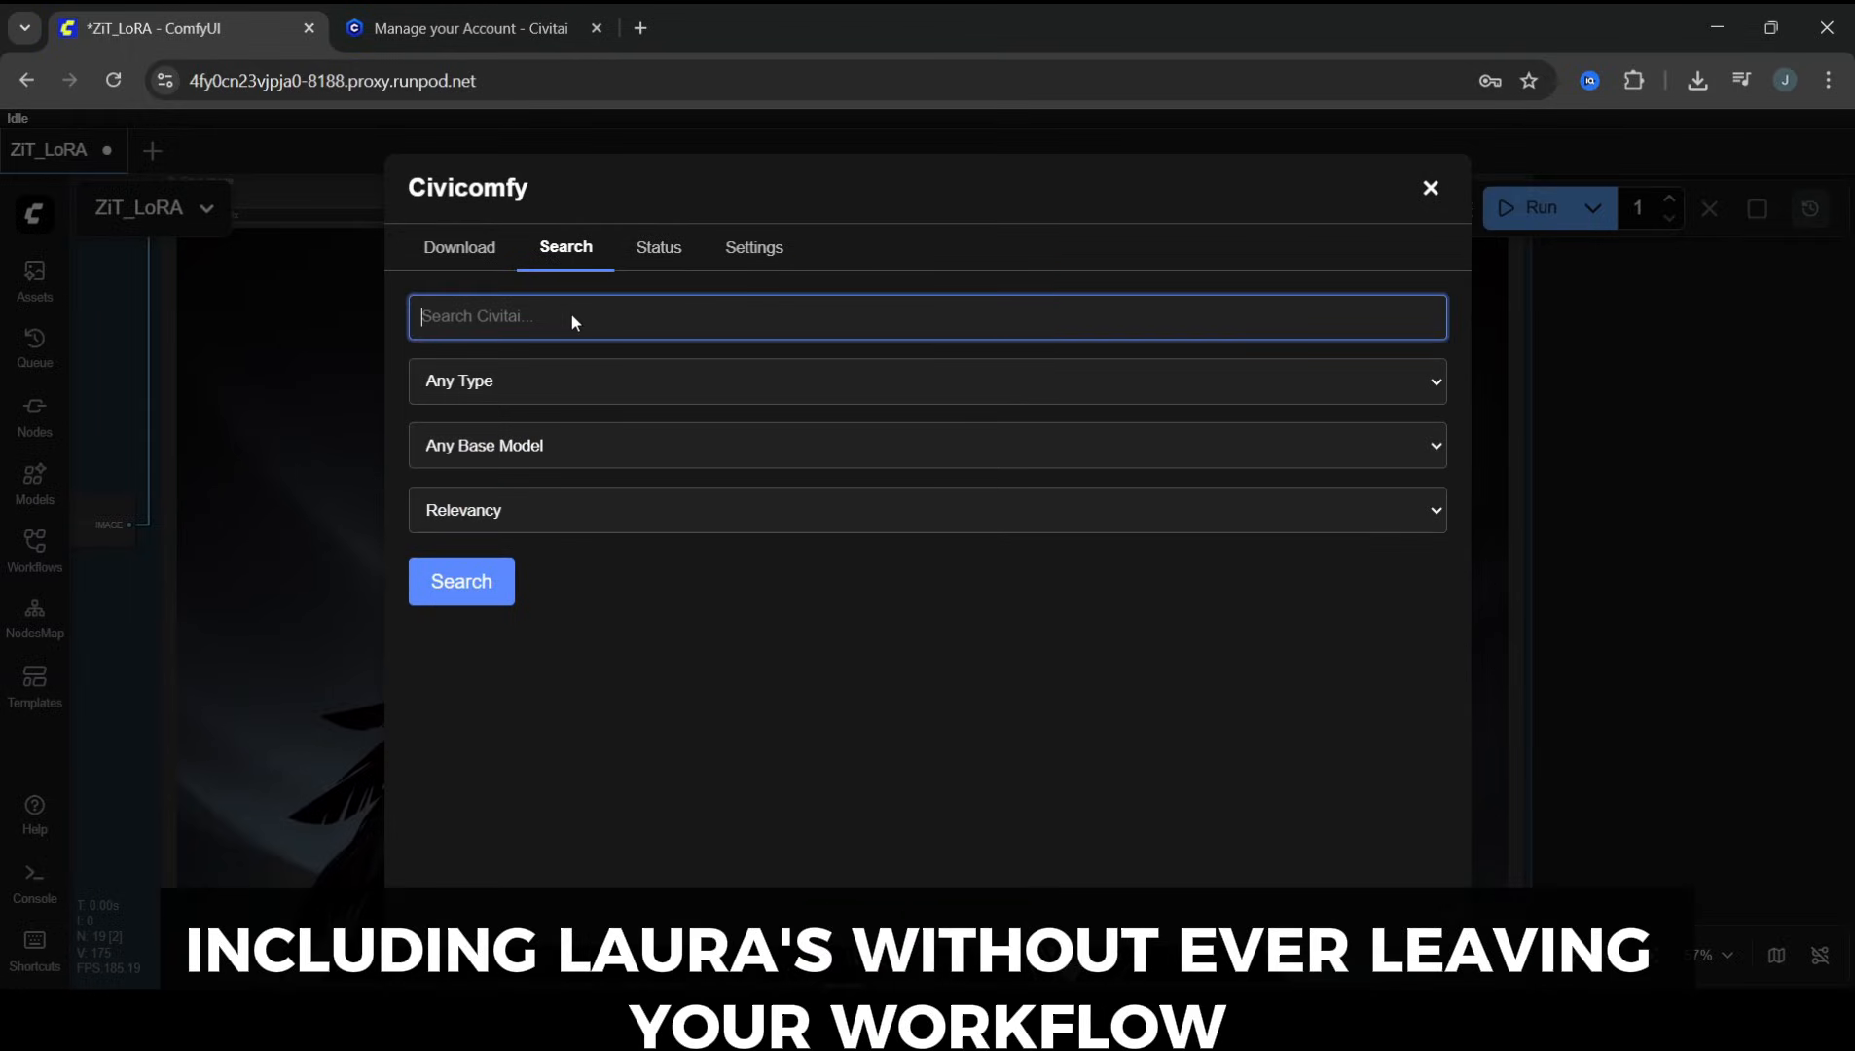
{"action": "type", "text": "Velvet's Mythic Fantasy Styles"}
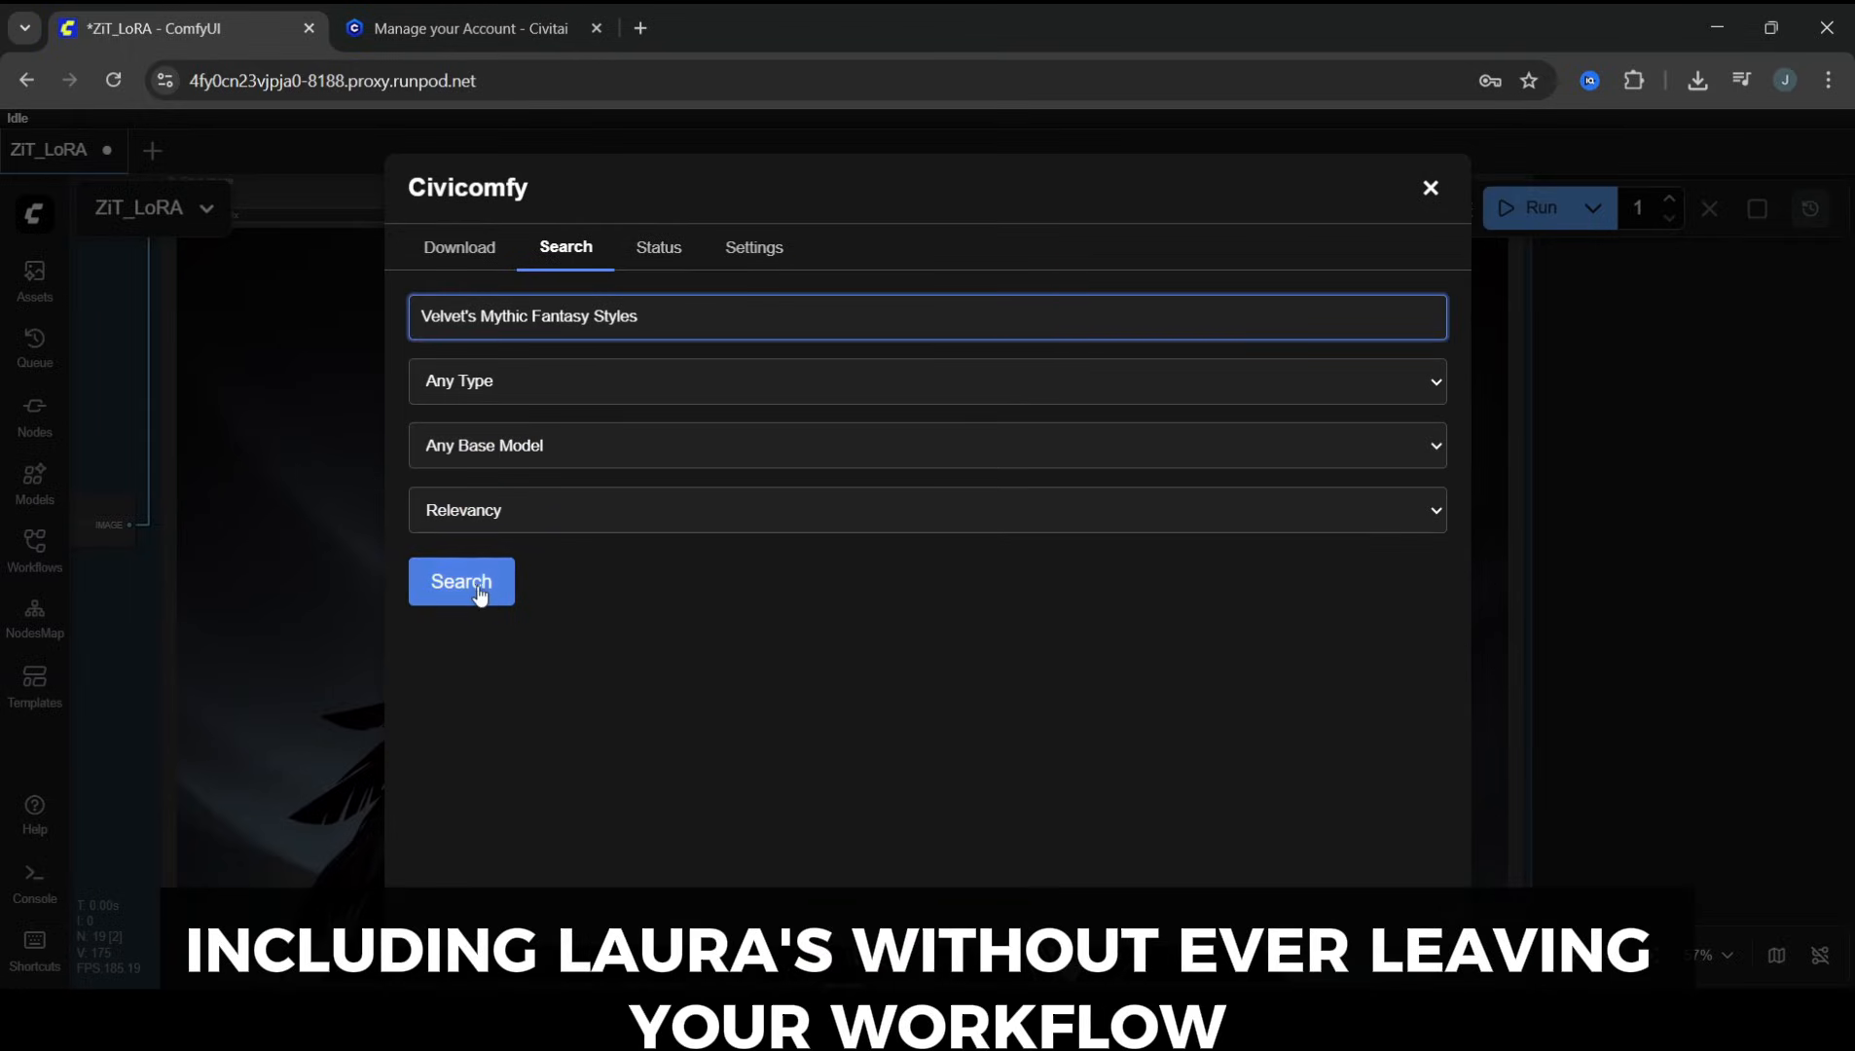
{"action": "left_click", "coordinate": [462, 580]}
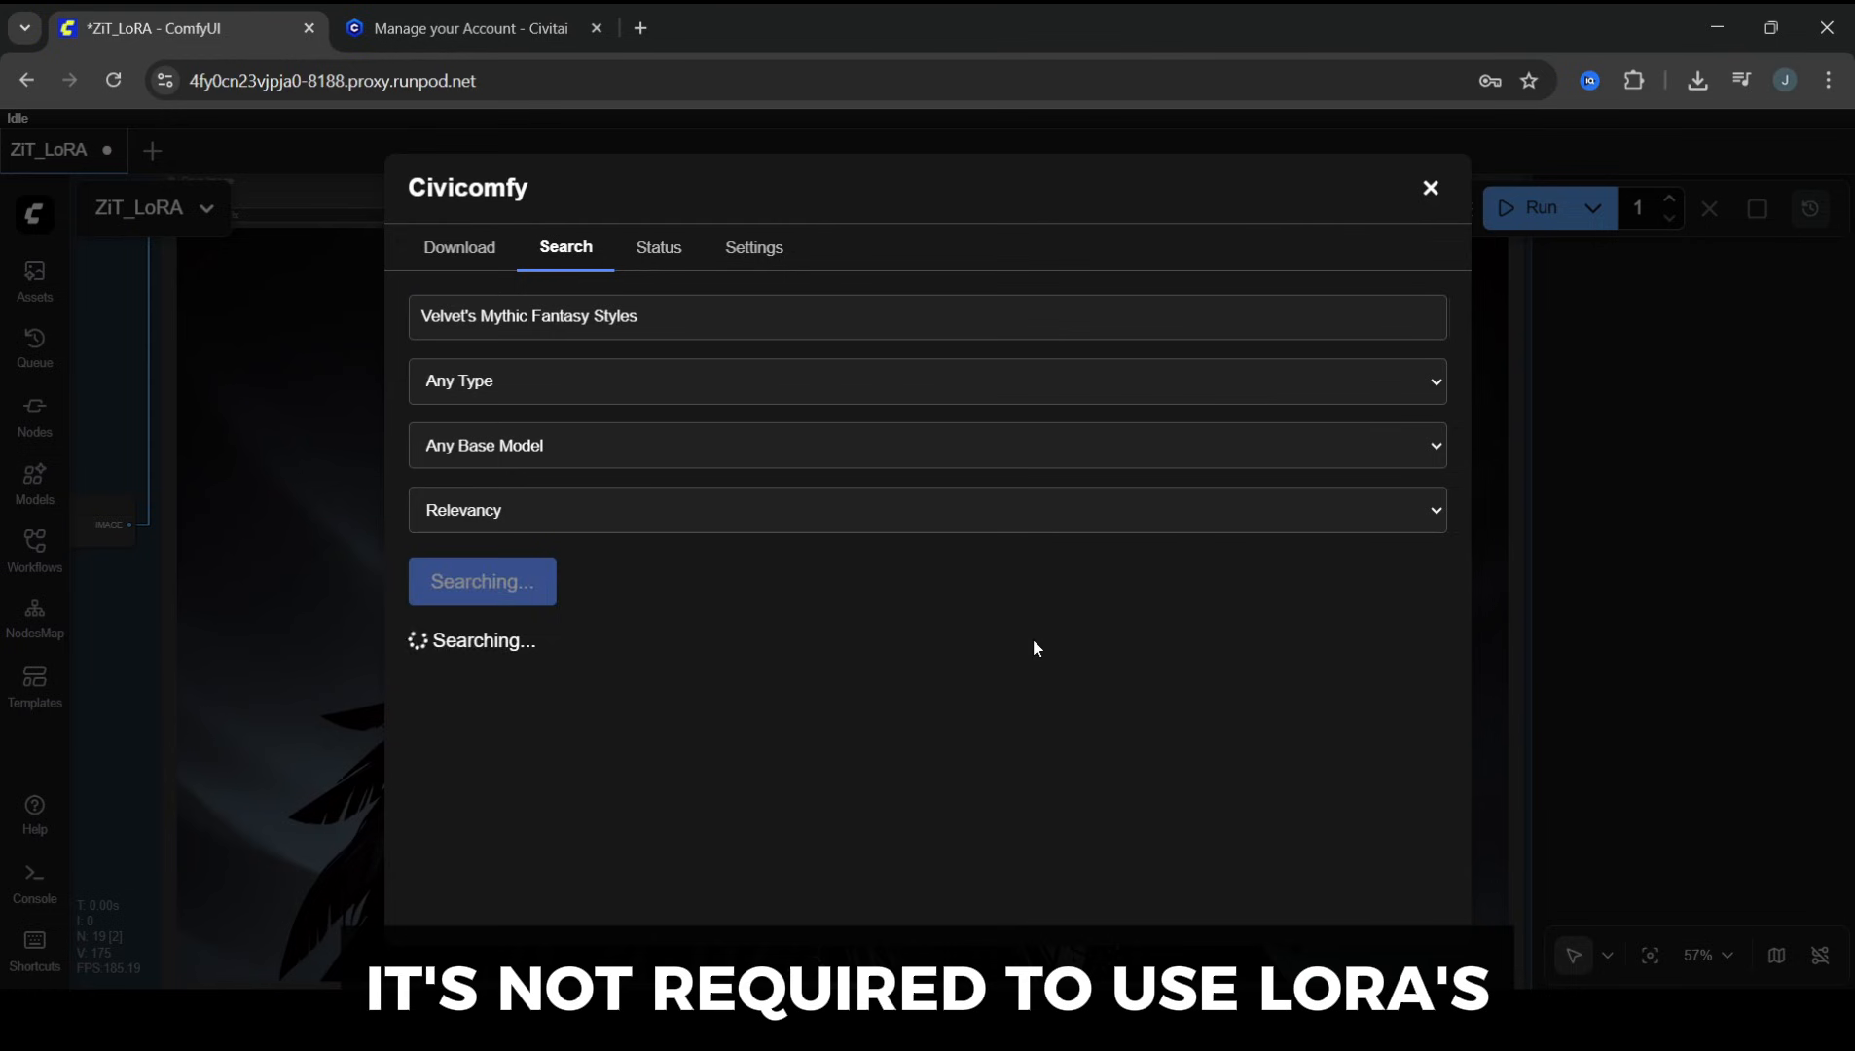